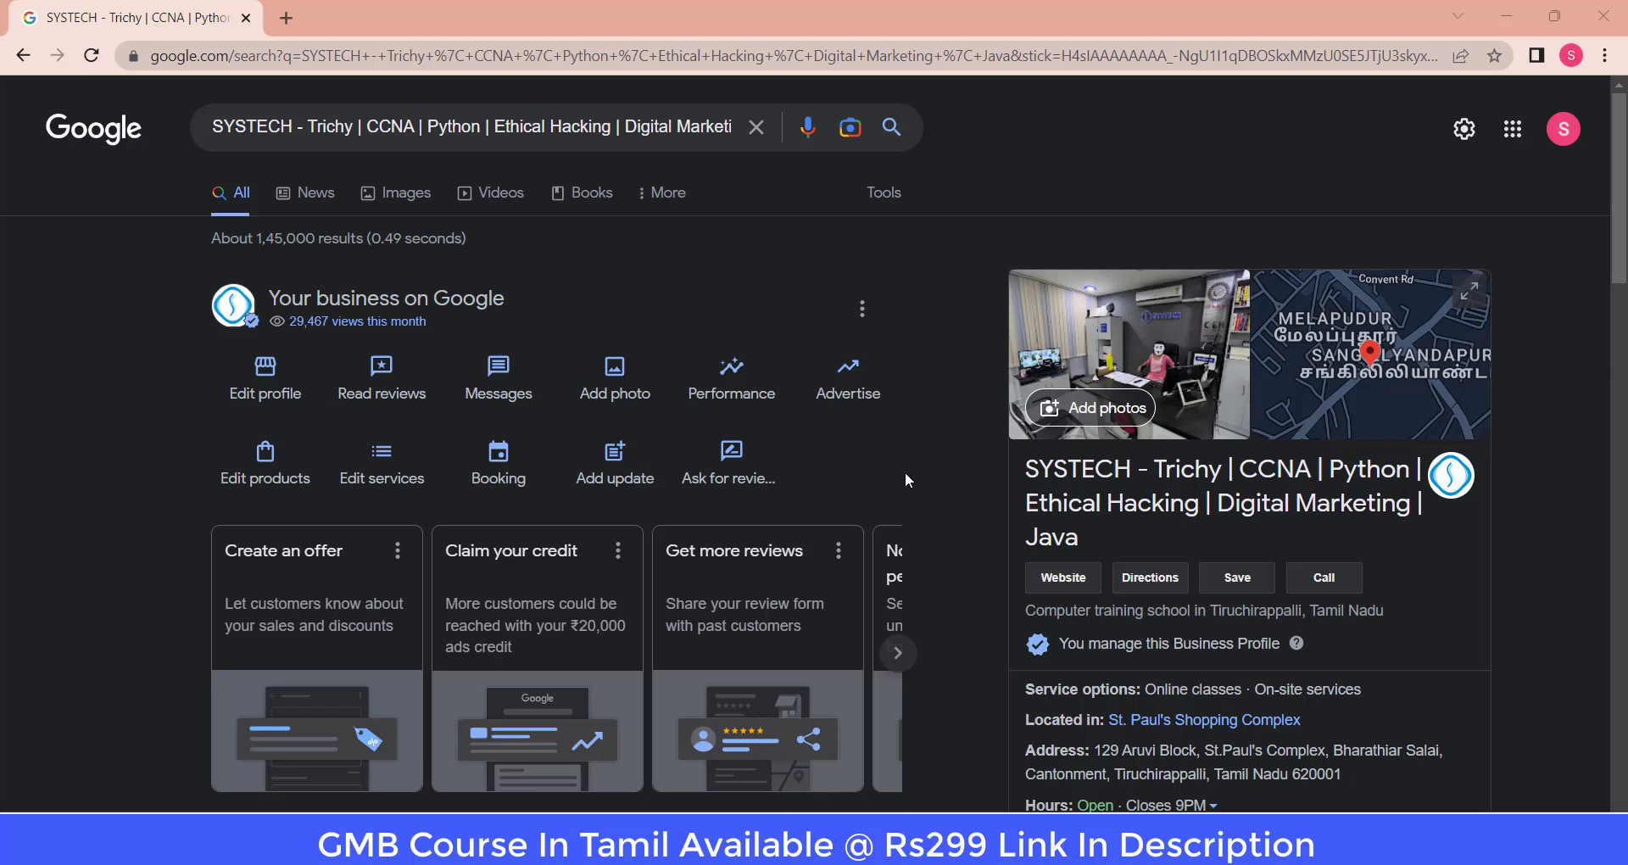
Search Google for "google ads" in a new browser tab and open the Google Ads home page
{"action": "left_click", "coordinate": [276, 9]}
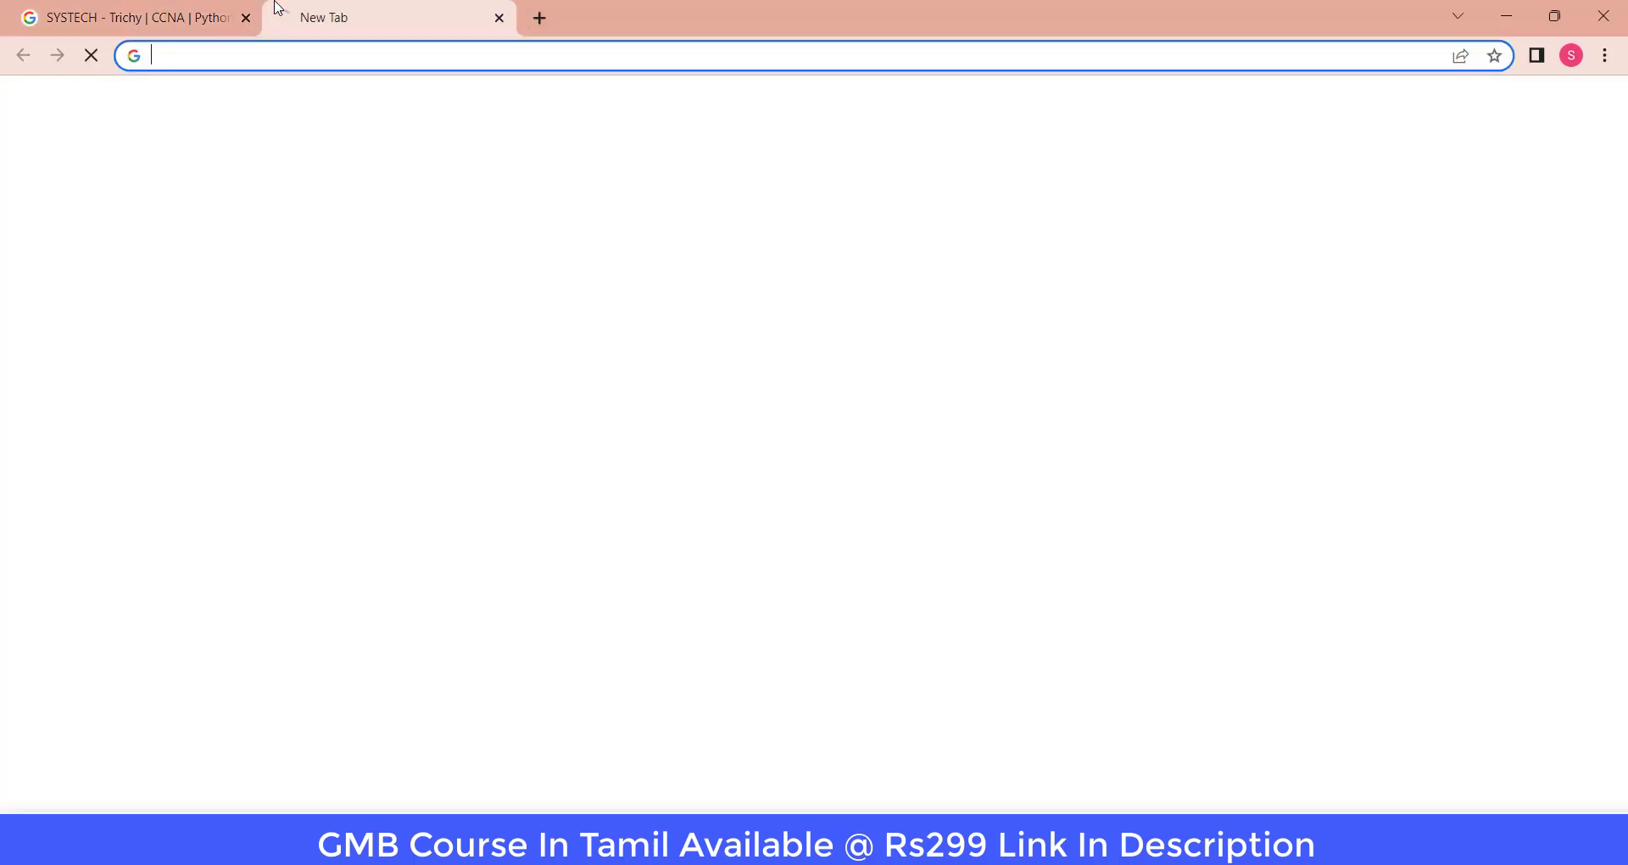
{"action": "type", "text": "google ads"}
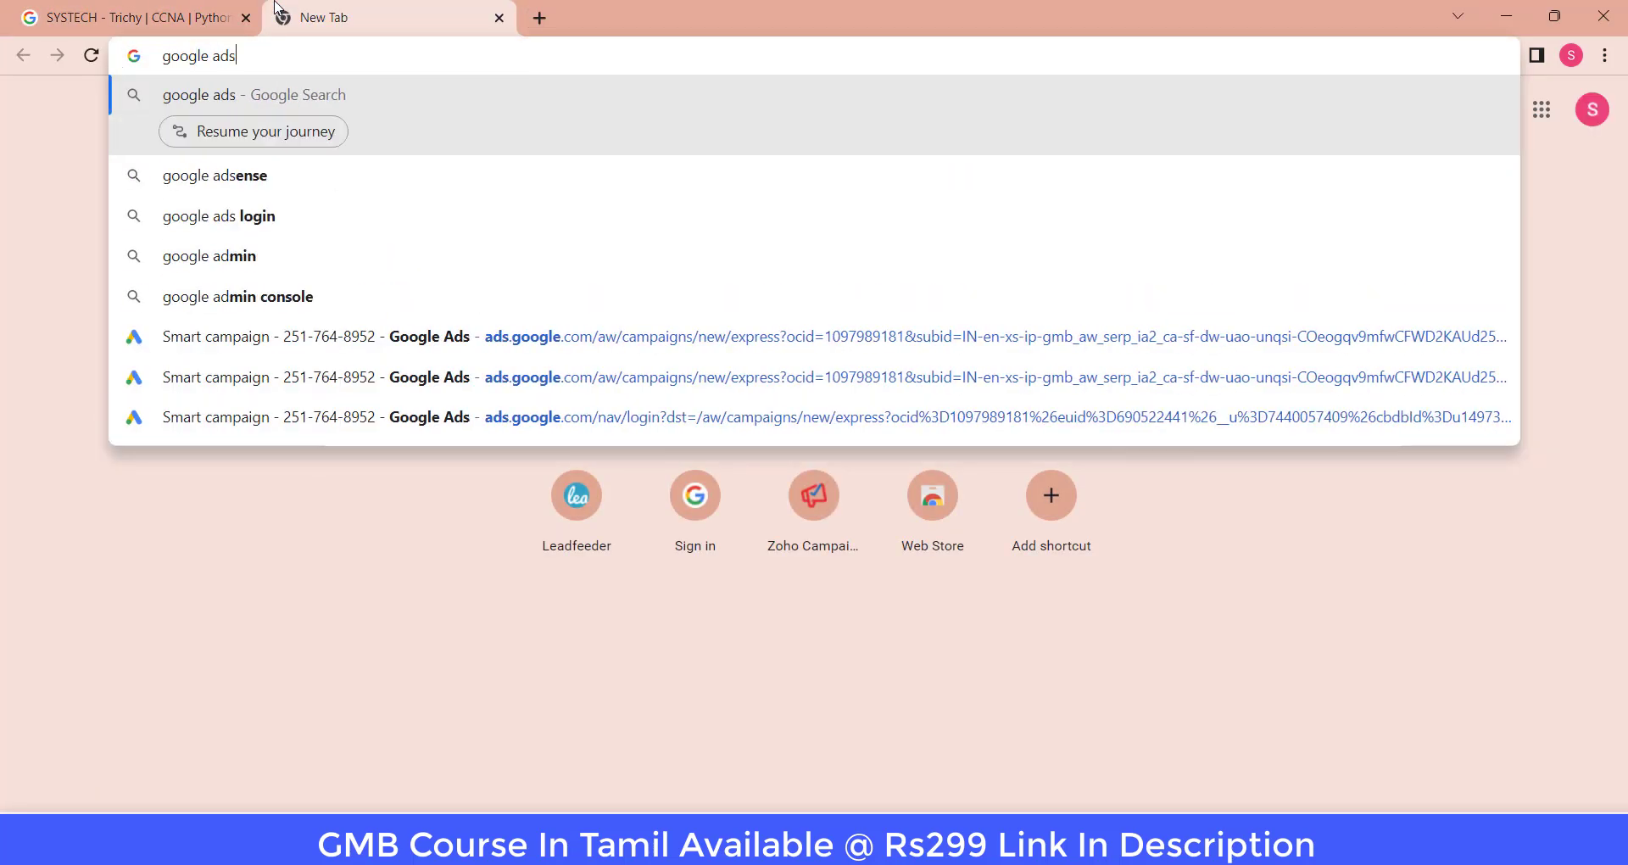
{"action": "key", "text": "Return"}
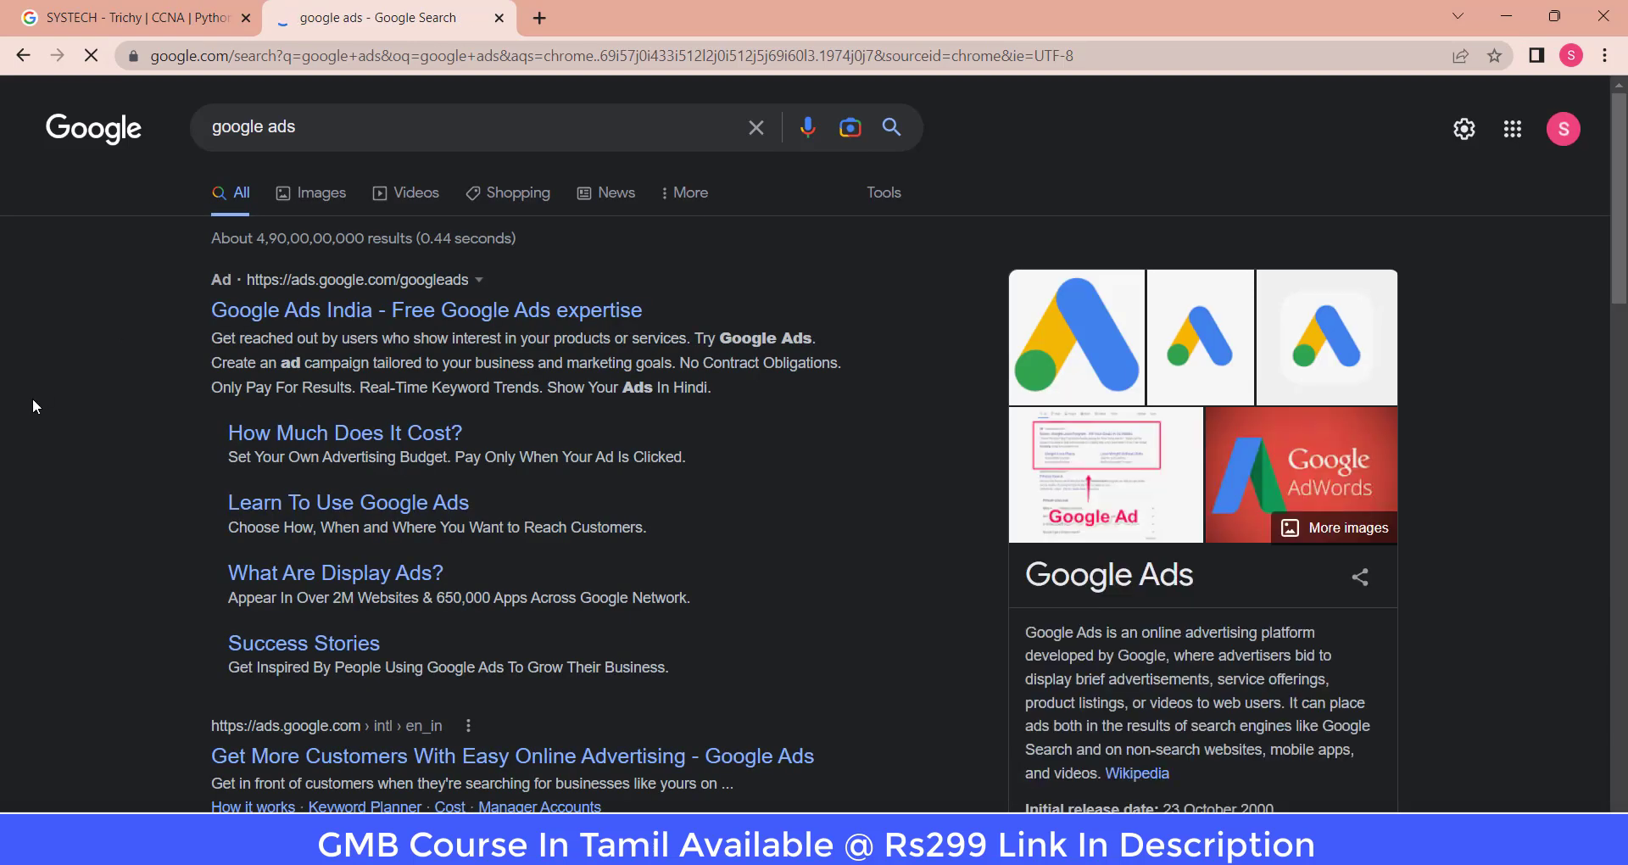
{"action": "scroll", "coordinate": [32, 399], "scroll_direction": "down", "scroll_amount": 3}
{"action": "left_click", "coordinate": [306, 440]}
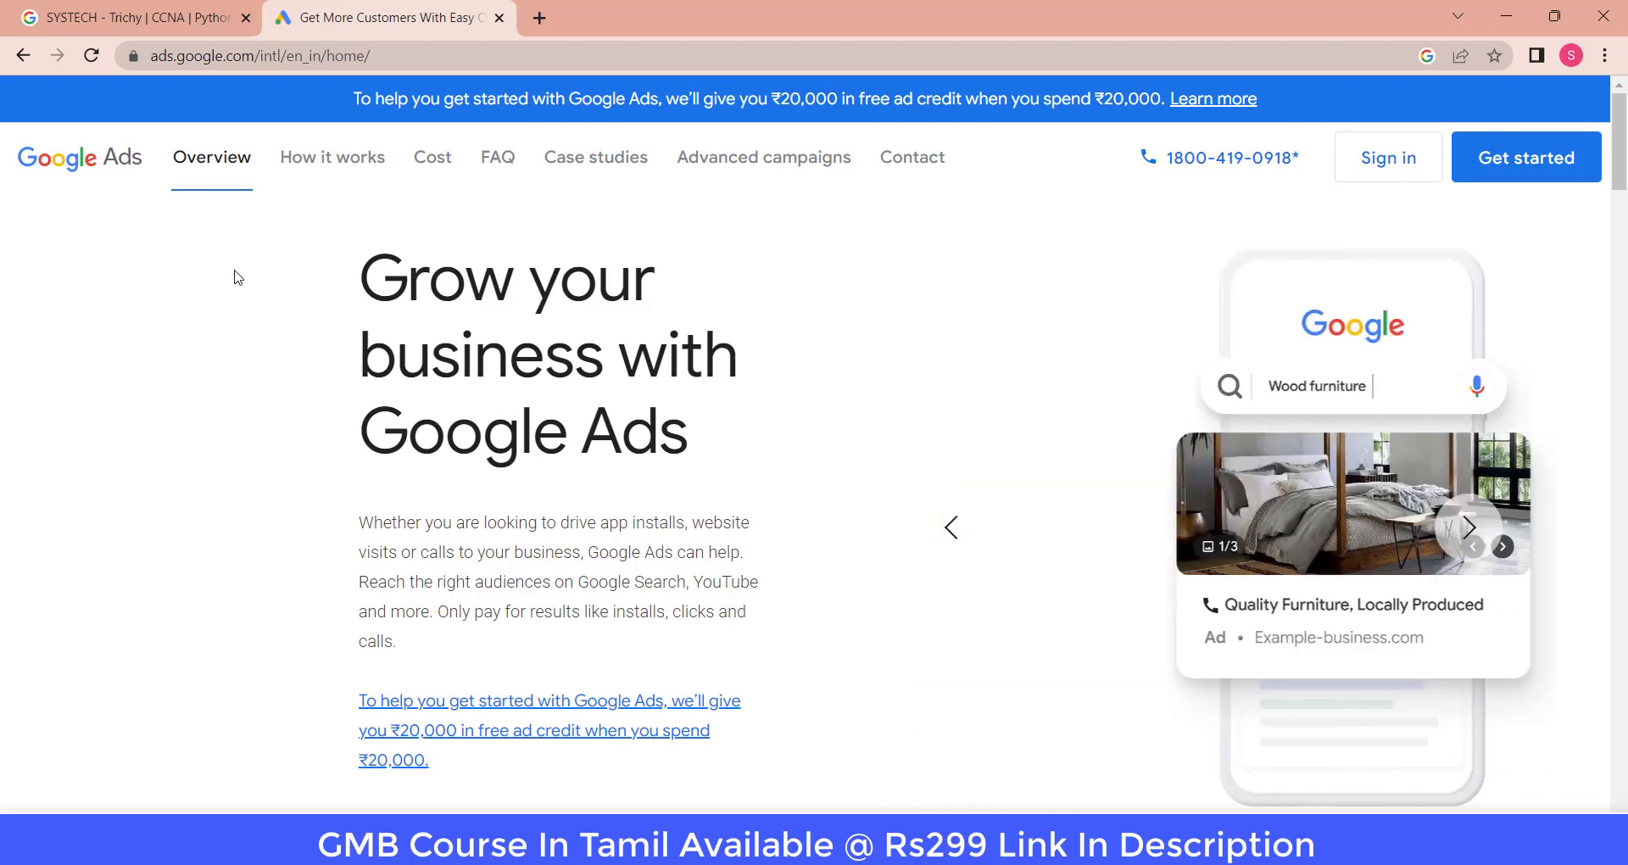
Return to the SYSTECH business profile results and start advertising the business from there
{"action": "left_click", "coordinate": [85, 19]}
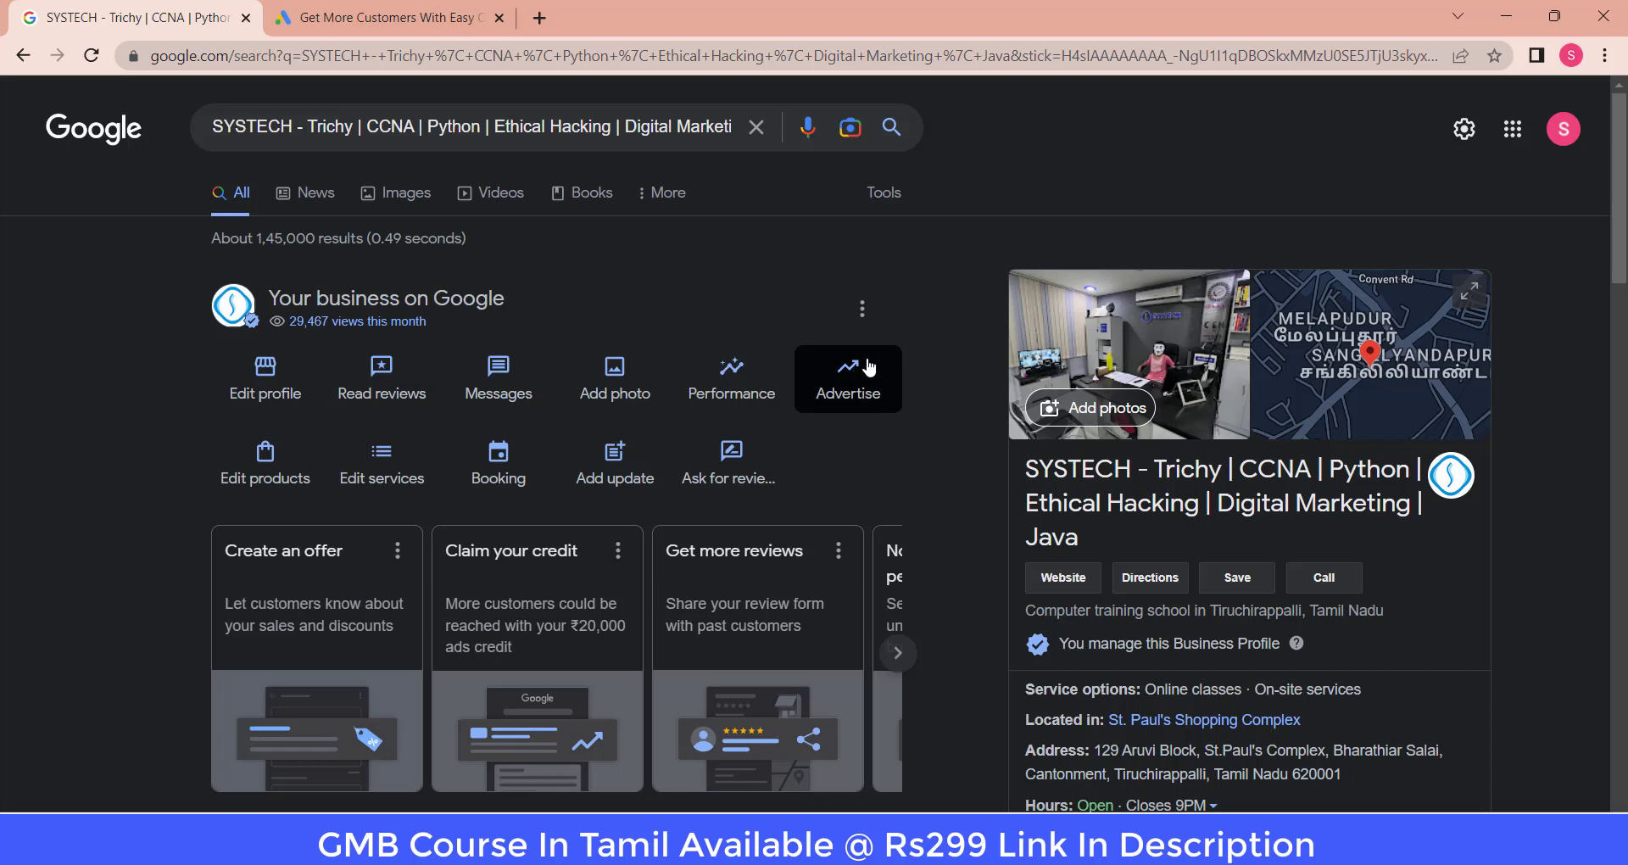
{"action": "left_click", "coordinate": [849, 407]}
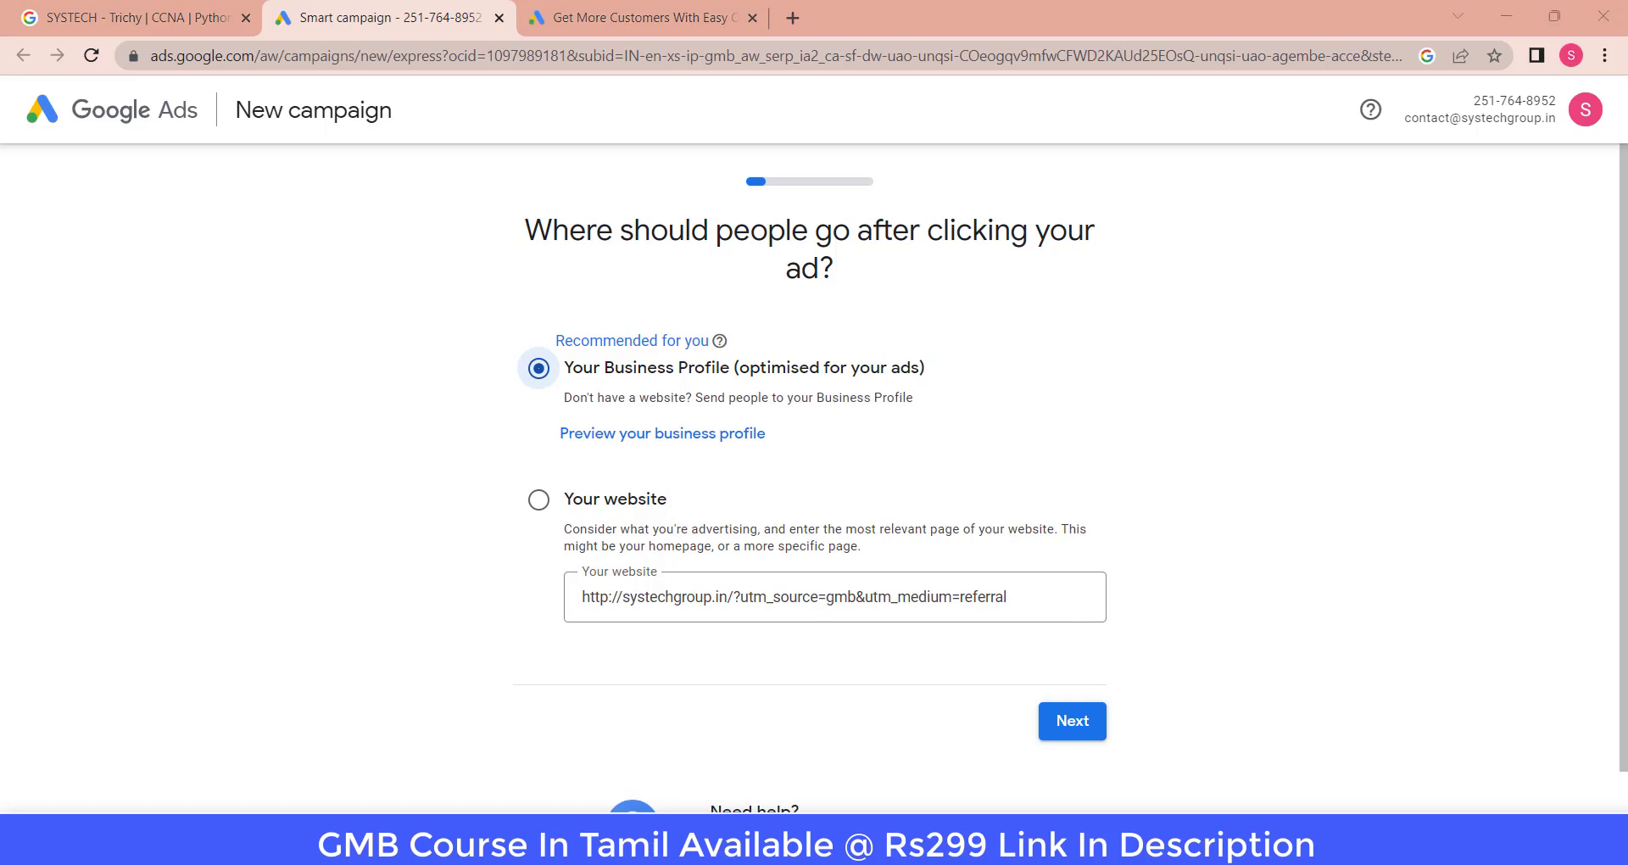
Switch to Notepad, note "Google Map" and "Local Customer" on separate lines, and minimise the window
{"action": "key", "text": "super+s"}
{"action": "key", "text": "Escape"}
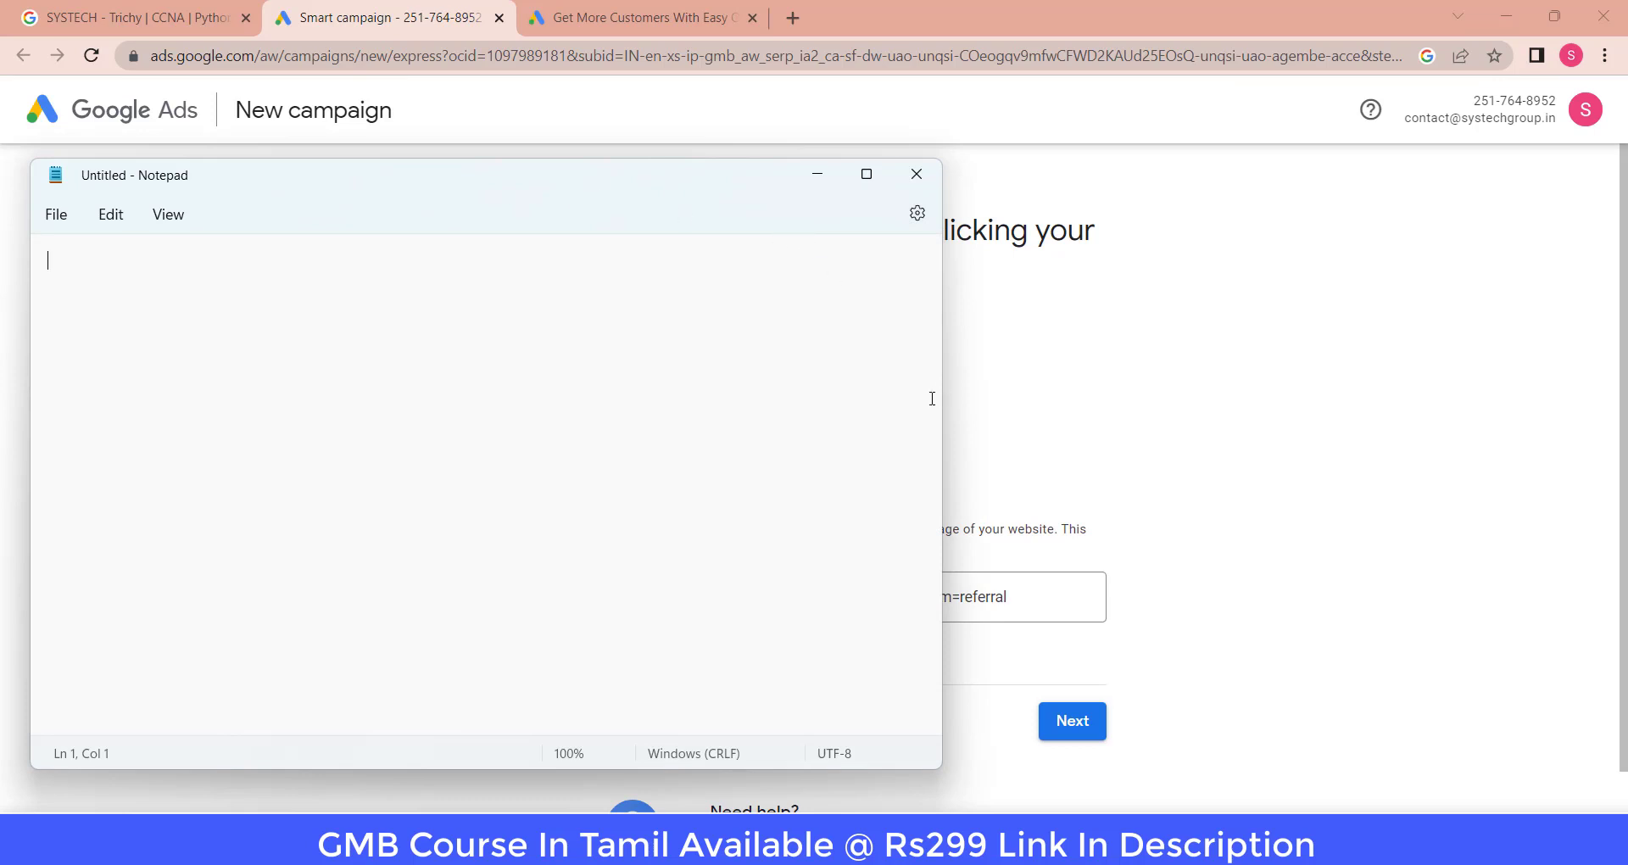
{"action": "left_click_drag", "start_coordinate": [427, 180], "coordinate": [1128, 264]}
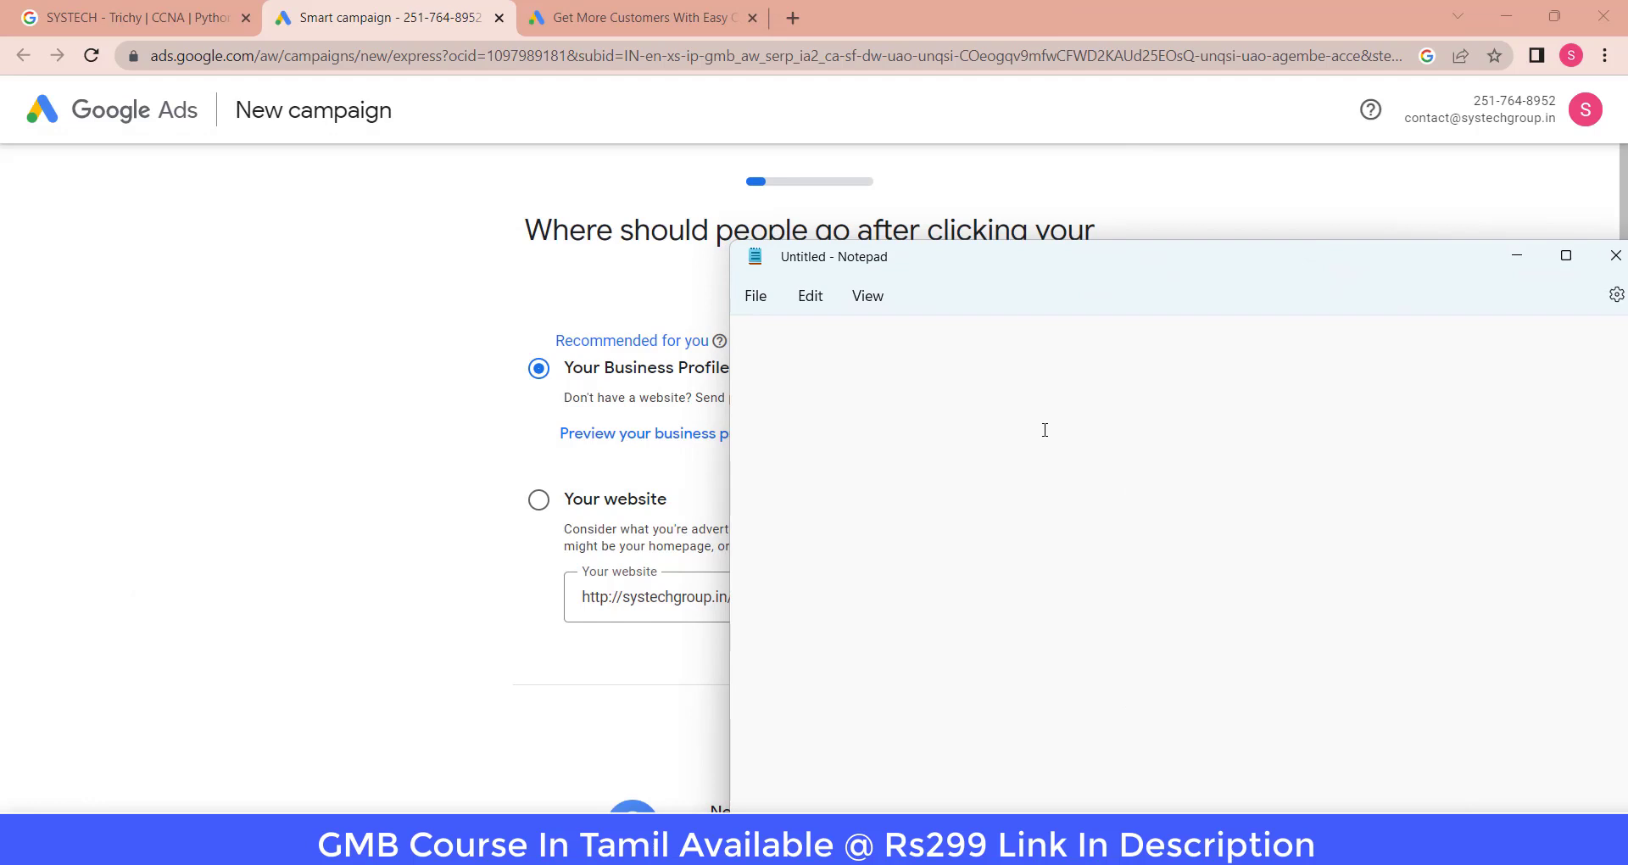
{"action": "type", "text": "Google Map "}
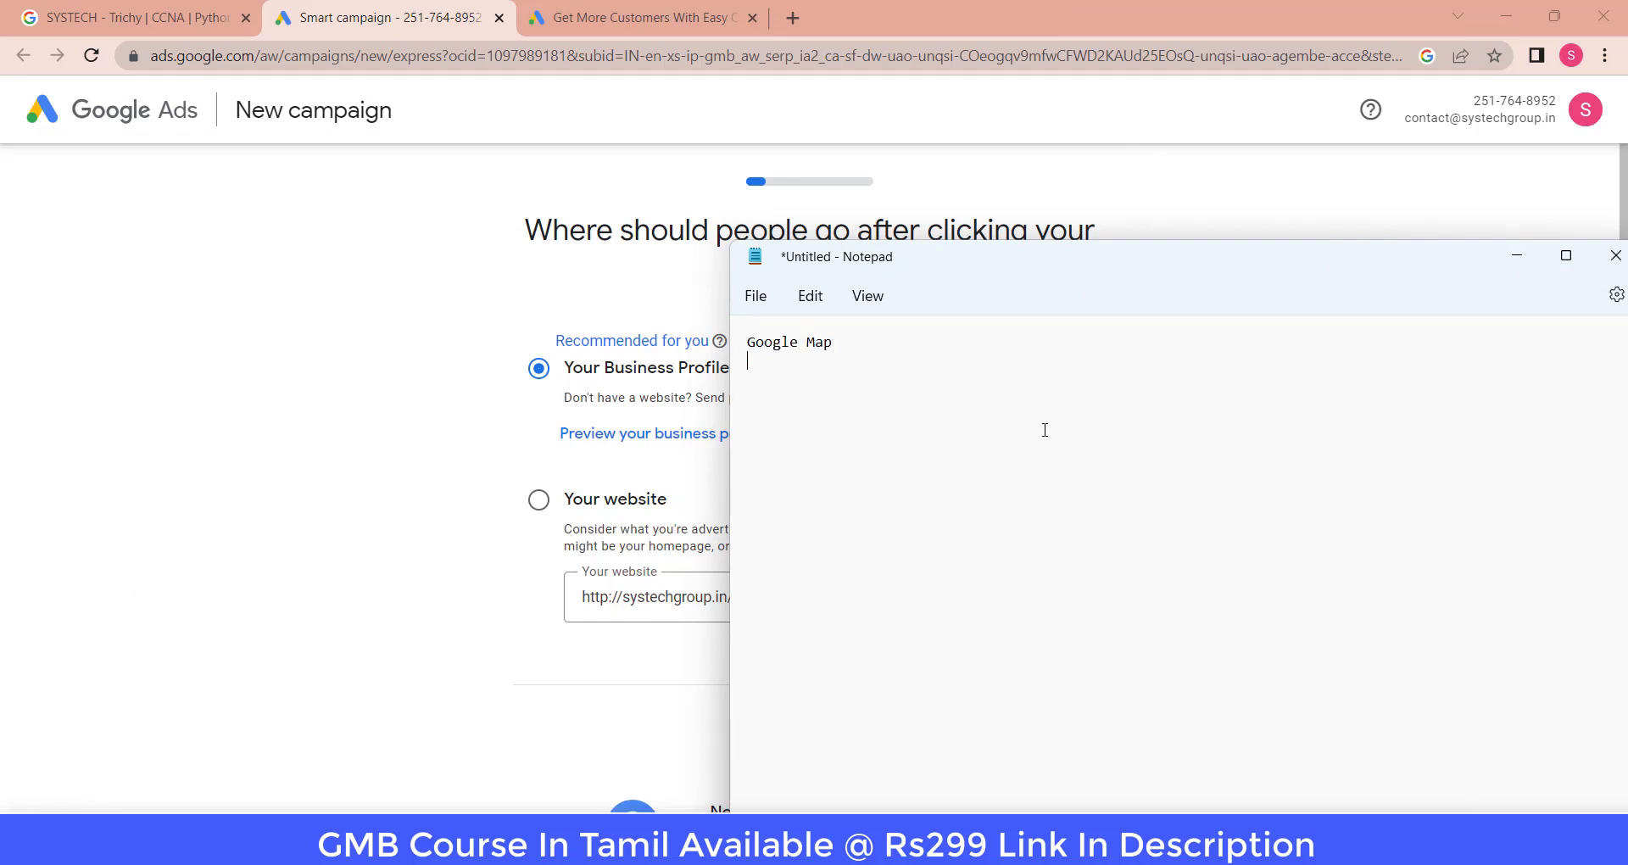
{"action": "type", "text": "Local Customer"}
{"action": "left_click", "coordinate": [1517, 257]}
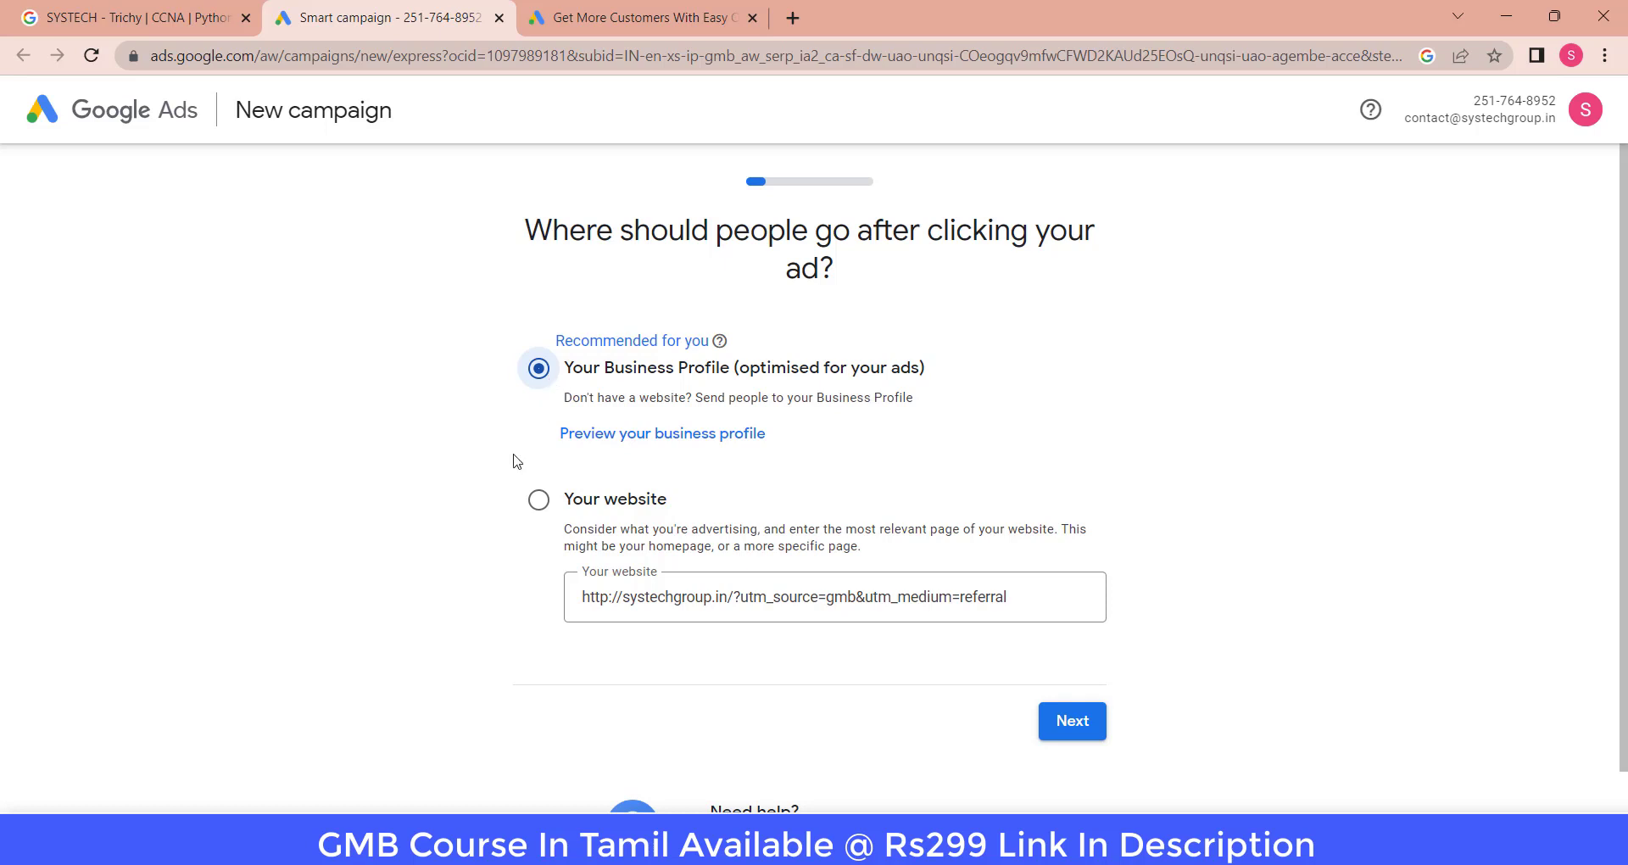
Keep the Business Profile as the ad's destination and examine its mobile and desktop previews
{"action": "left_click", "coordinate": [1093, 721]}
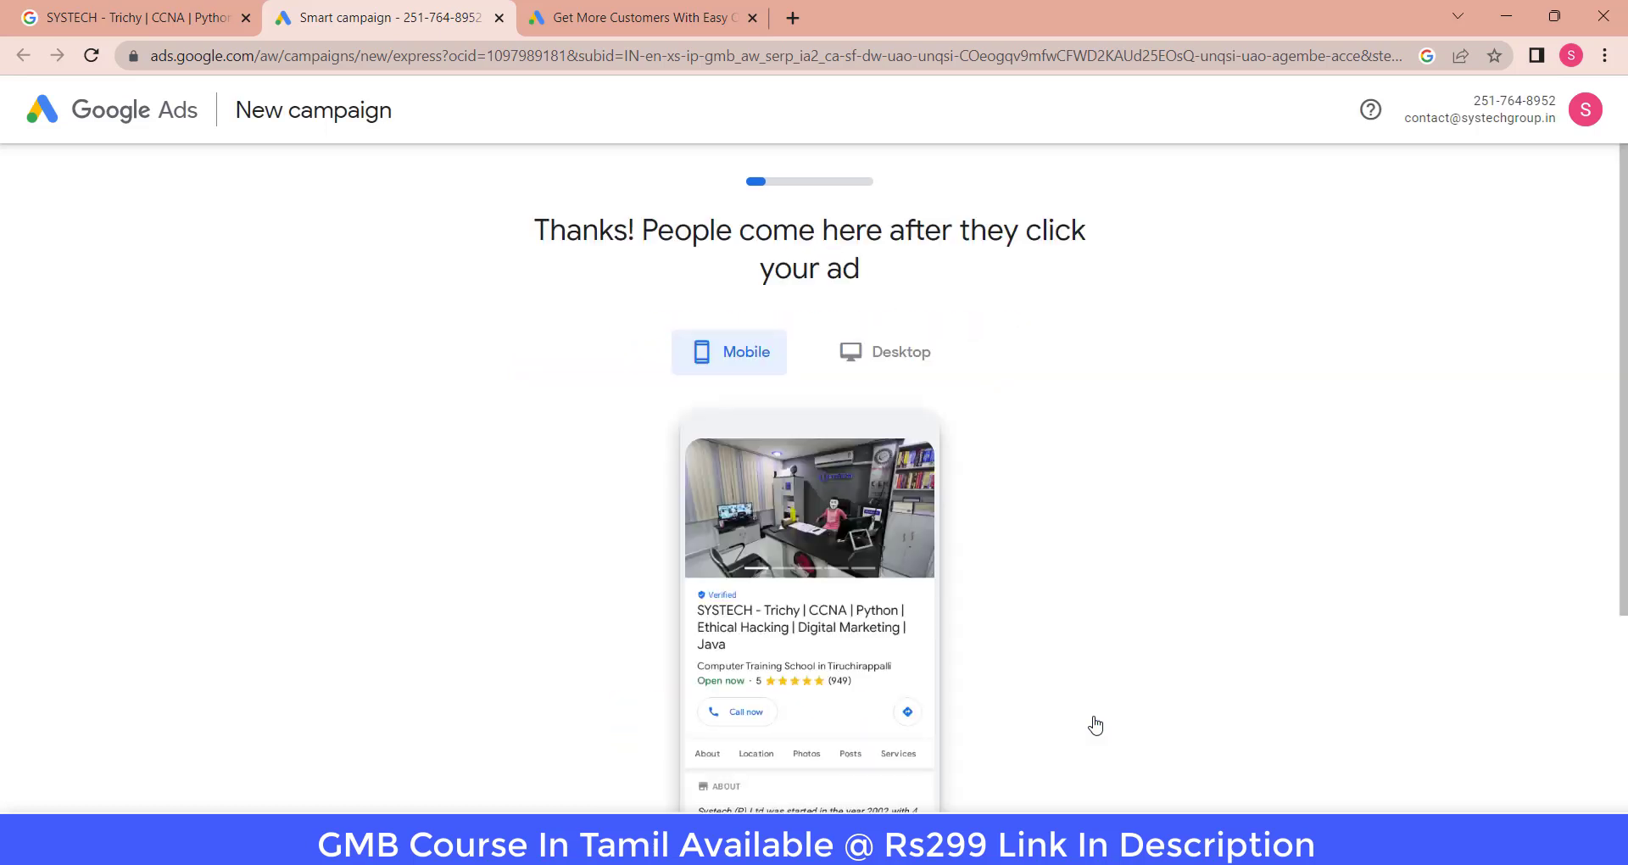
{"action": "scroll", "coordinate": [1007, 632], "scroll_direction": "down", "scroll_amount": 5}
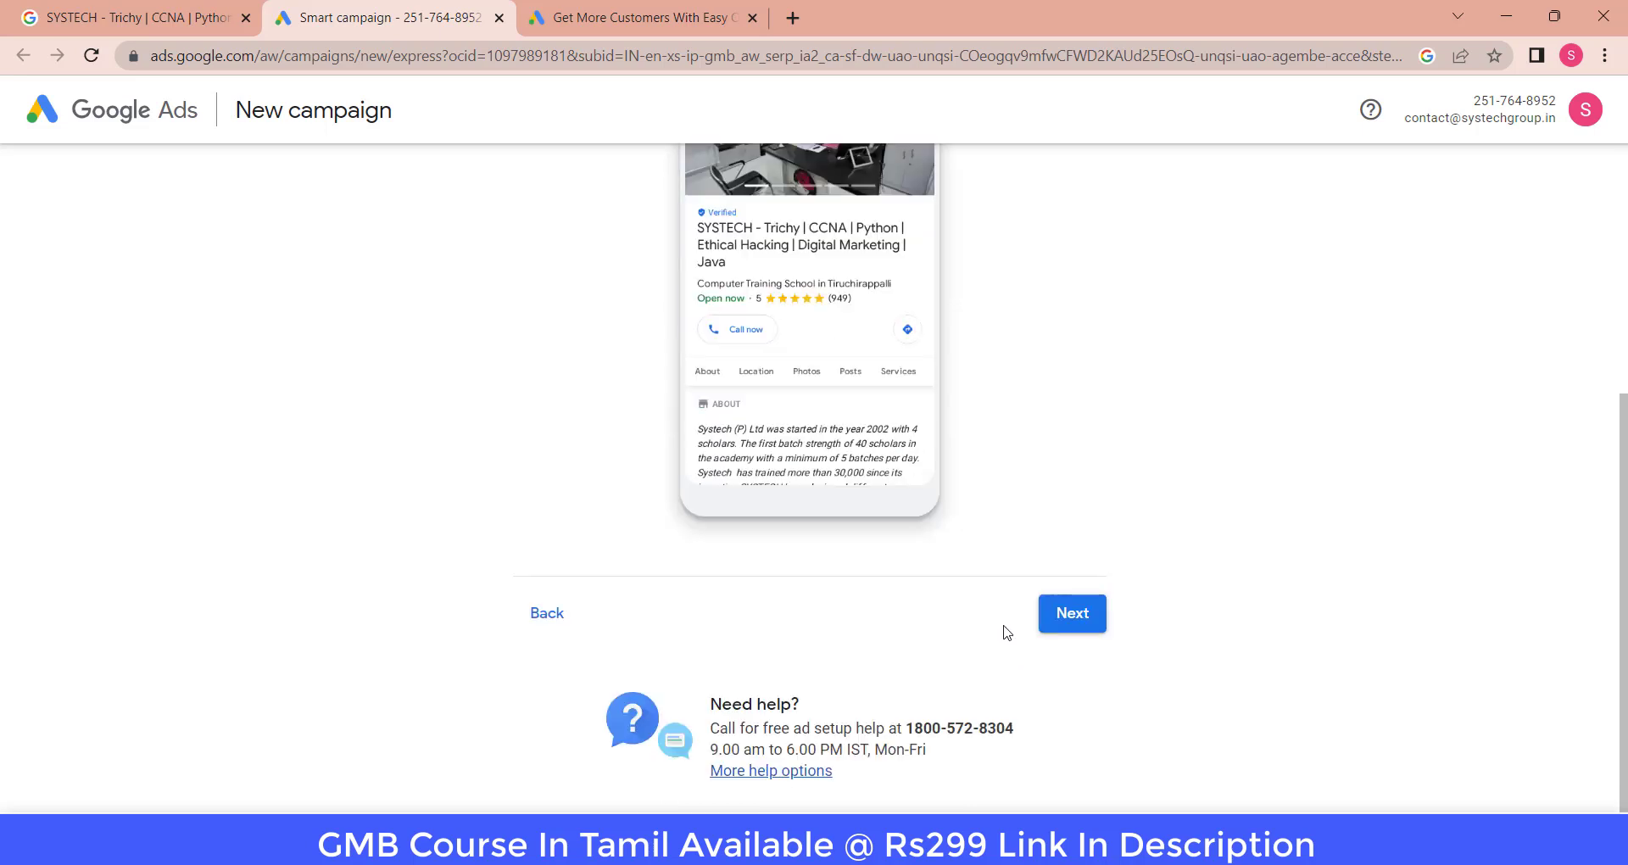
{"action": "scroll", "coordinate": [964, 607], "scroll_direction": "up", "scroll_amount": 5}
{"action": "scroll", "coordinate": [858, 753], "scroll_direction": "down", "scroll_amount": 2}
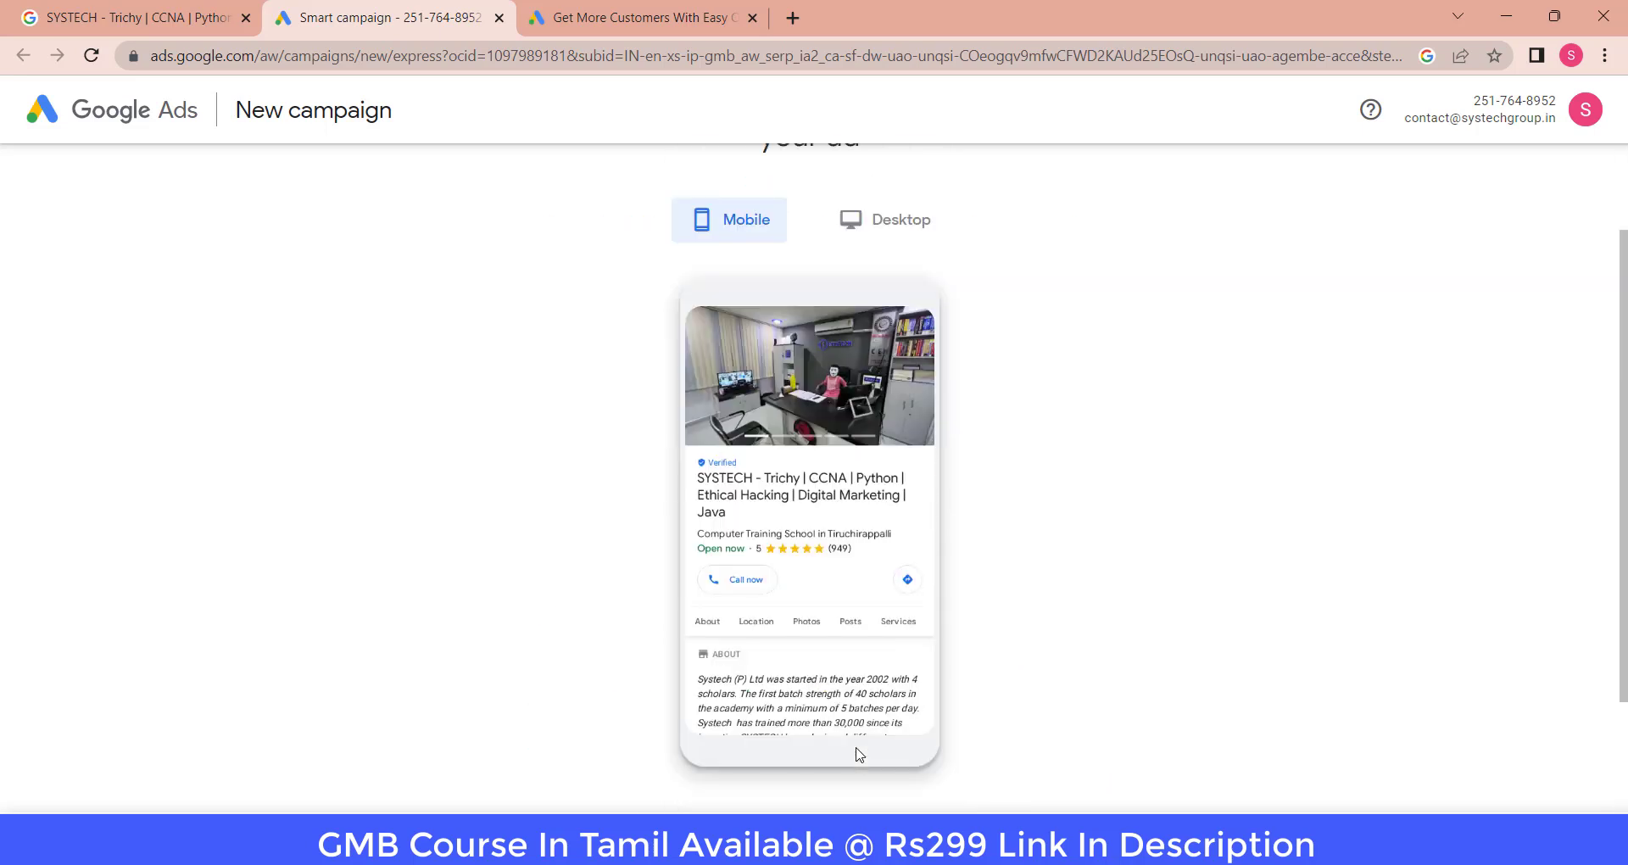
{"action": "left_click", "coordinate": [874, 227]}
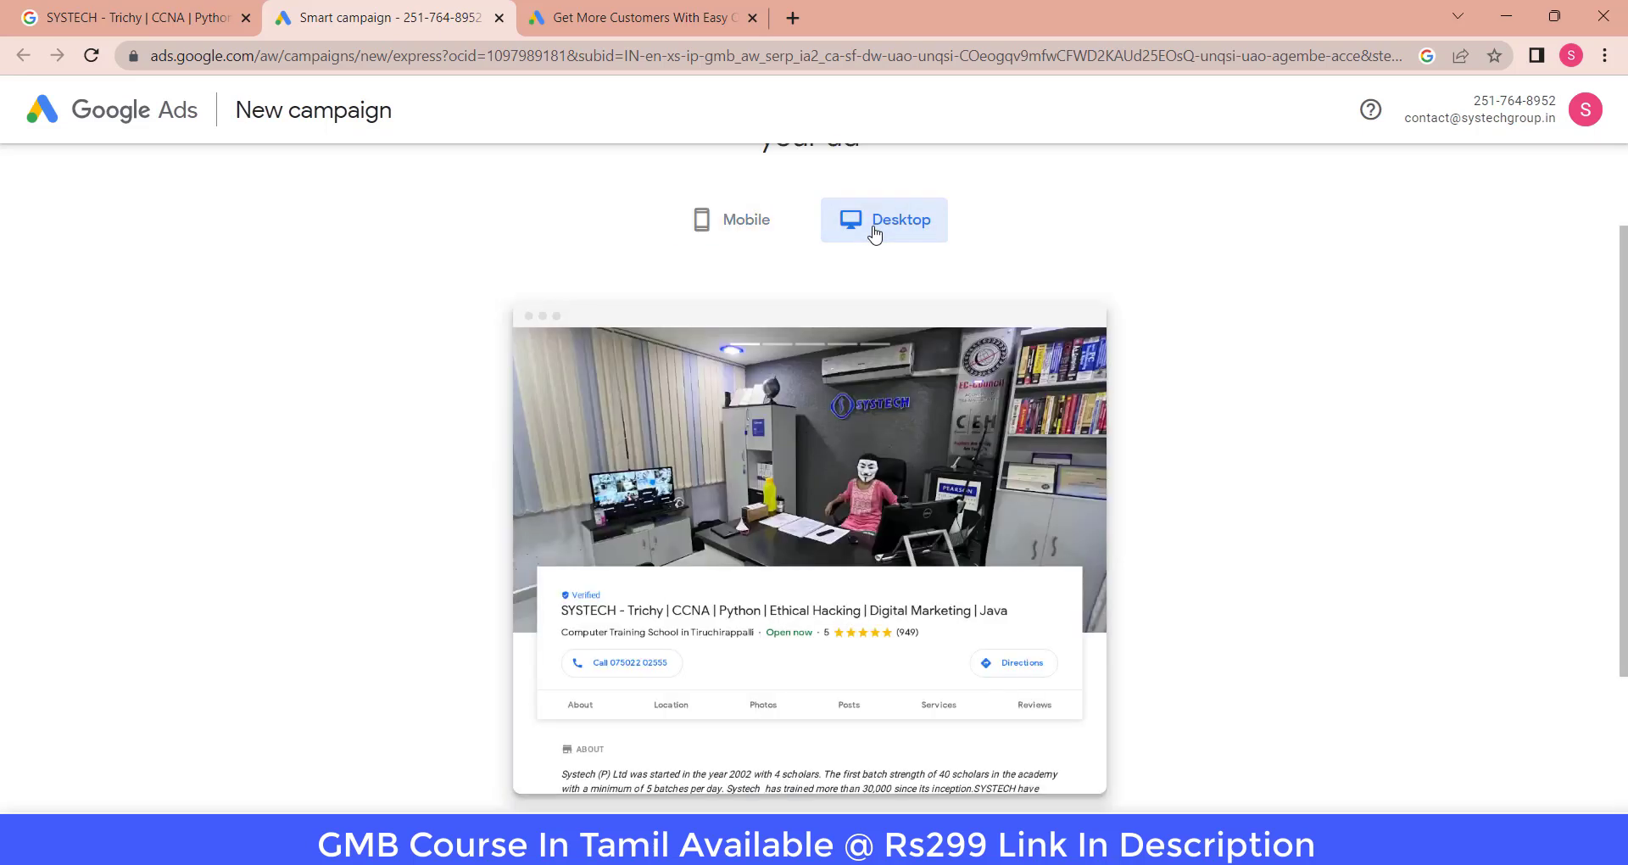
{"action": "scroll", "coordinate": [948, 542], "scroll_direction": "down", "scroll_amount": 2}
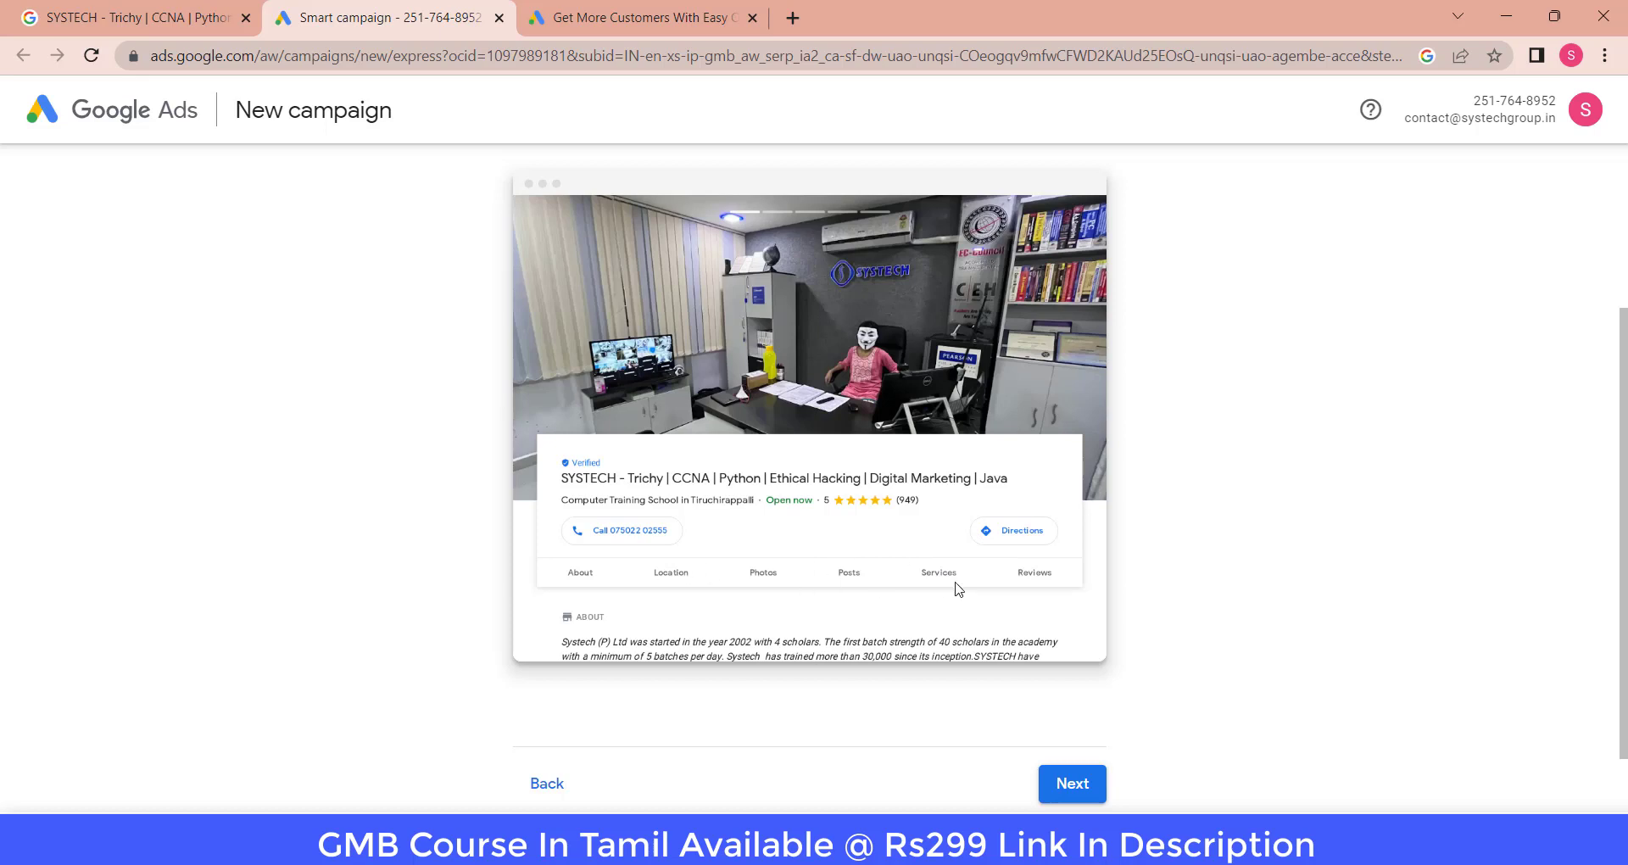
{"action": "scroll", "coordinate": [958, 589], "scroll_direction": "down", "scroll_amount": 2}
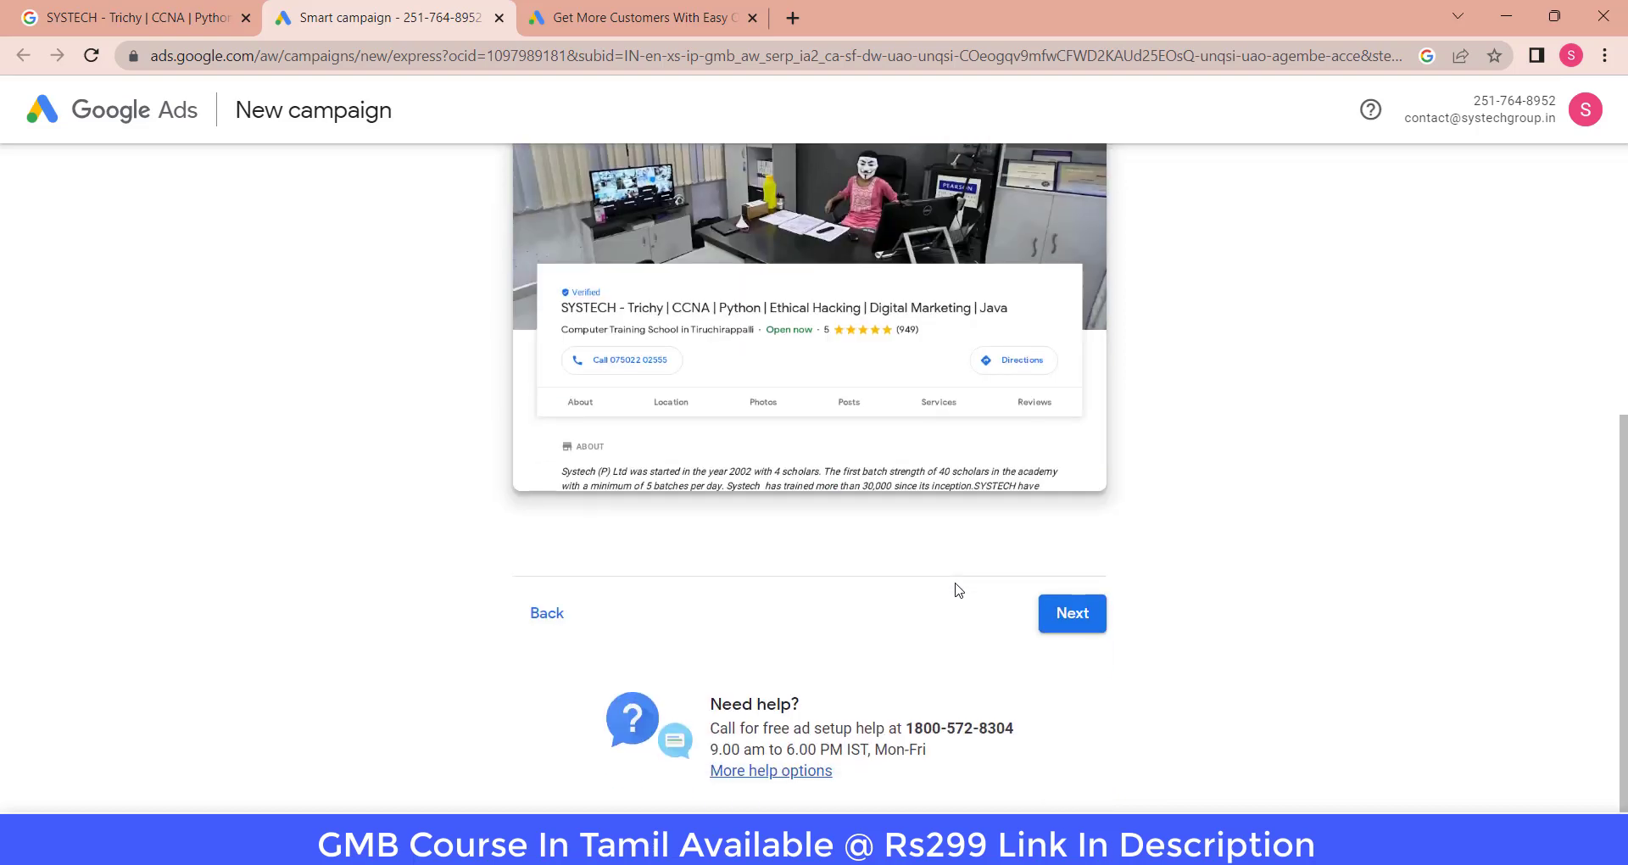
{"action": "scroll", "coordinate": [951, 585], "scroll_direction": "up", "scroll_amount": 5}
{"action": "scroll", "coordinate": [1082, 511], "scroll_direction": "down", "scroll_amount": 5}
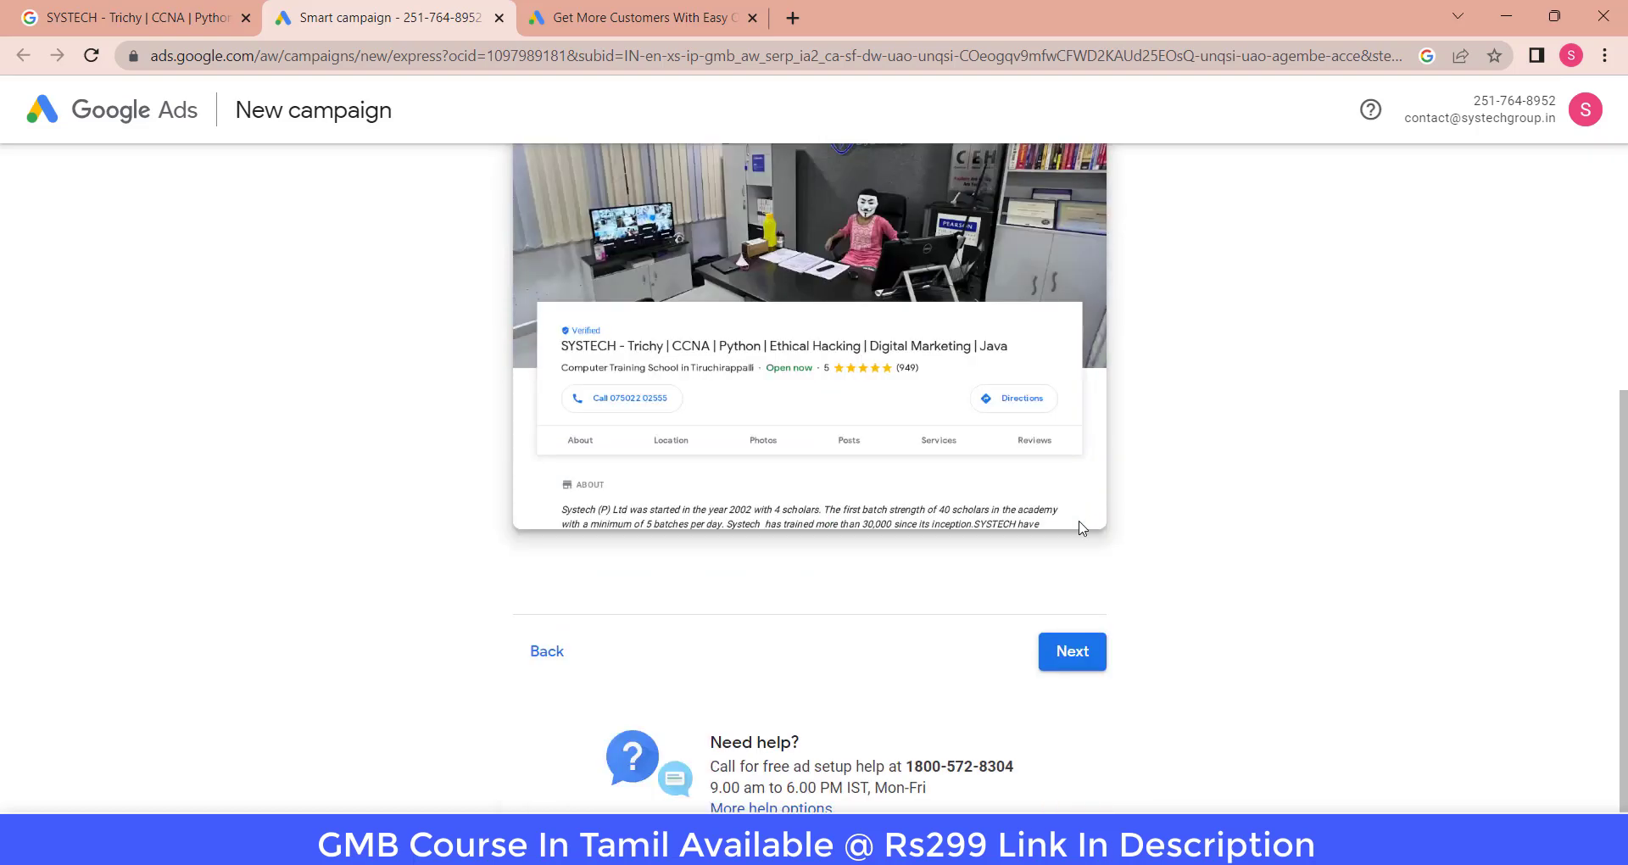
Accept the destination preview and use "Get more calls" as the campaign's main advertising goal
{"action": "left_click", "coordinate": [1070, 628]}
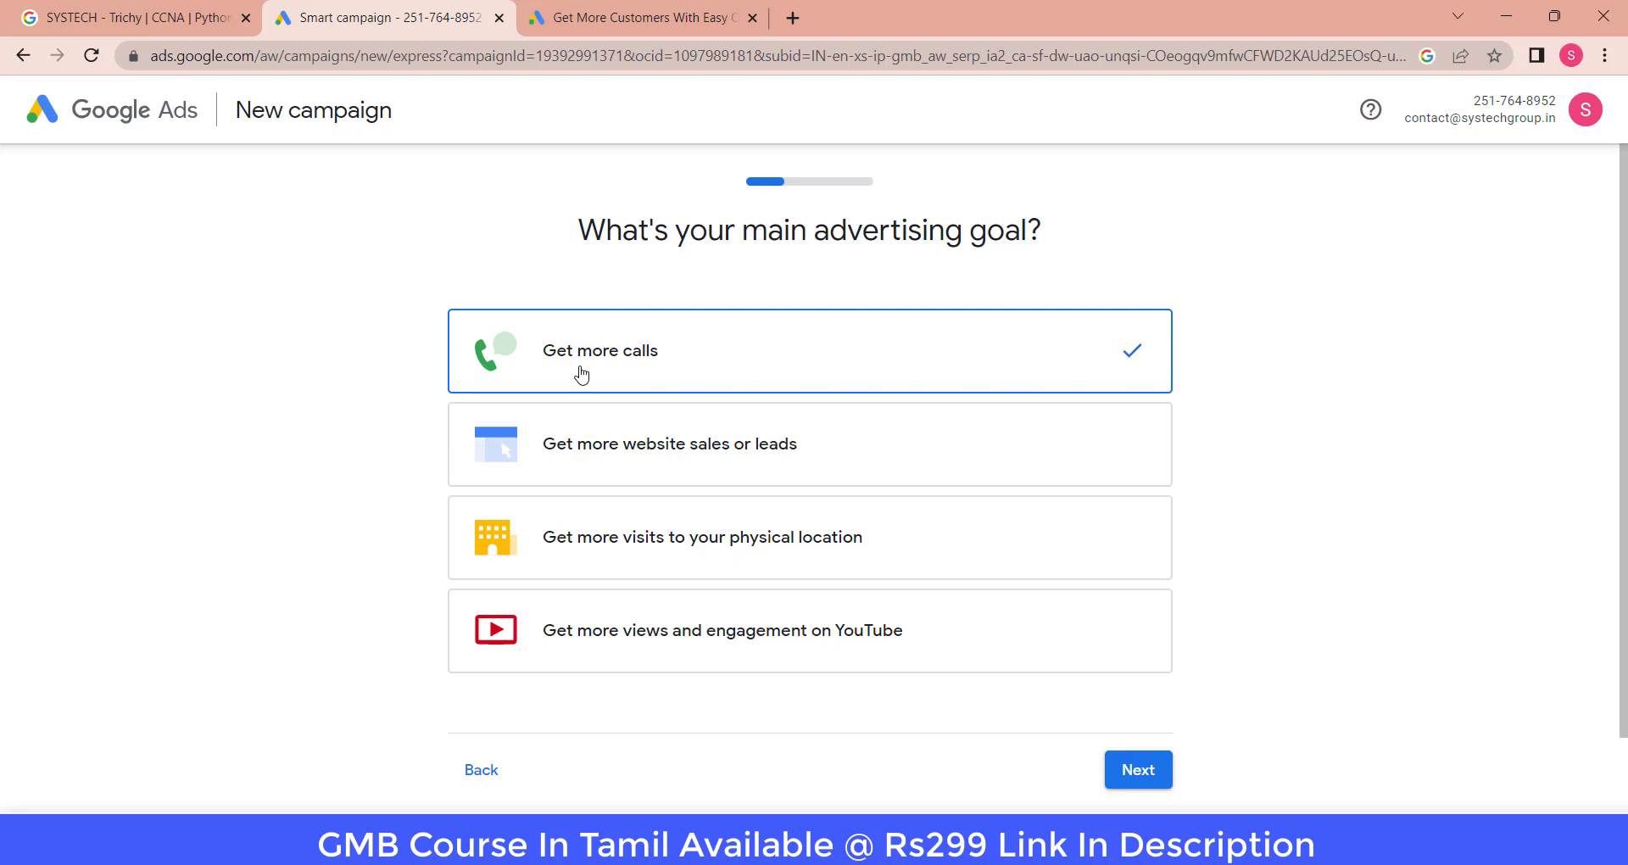
{"action": "left_click", "coordinate": [1154, 769]}
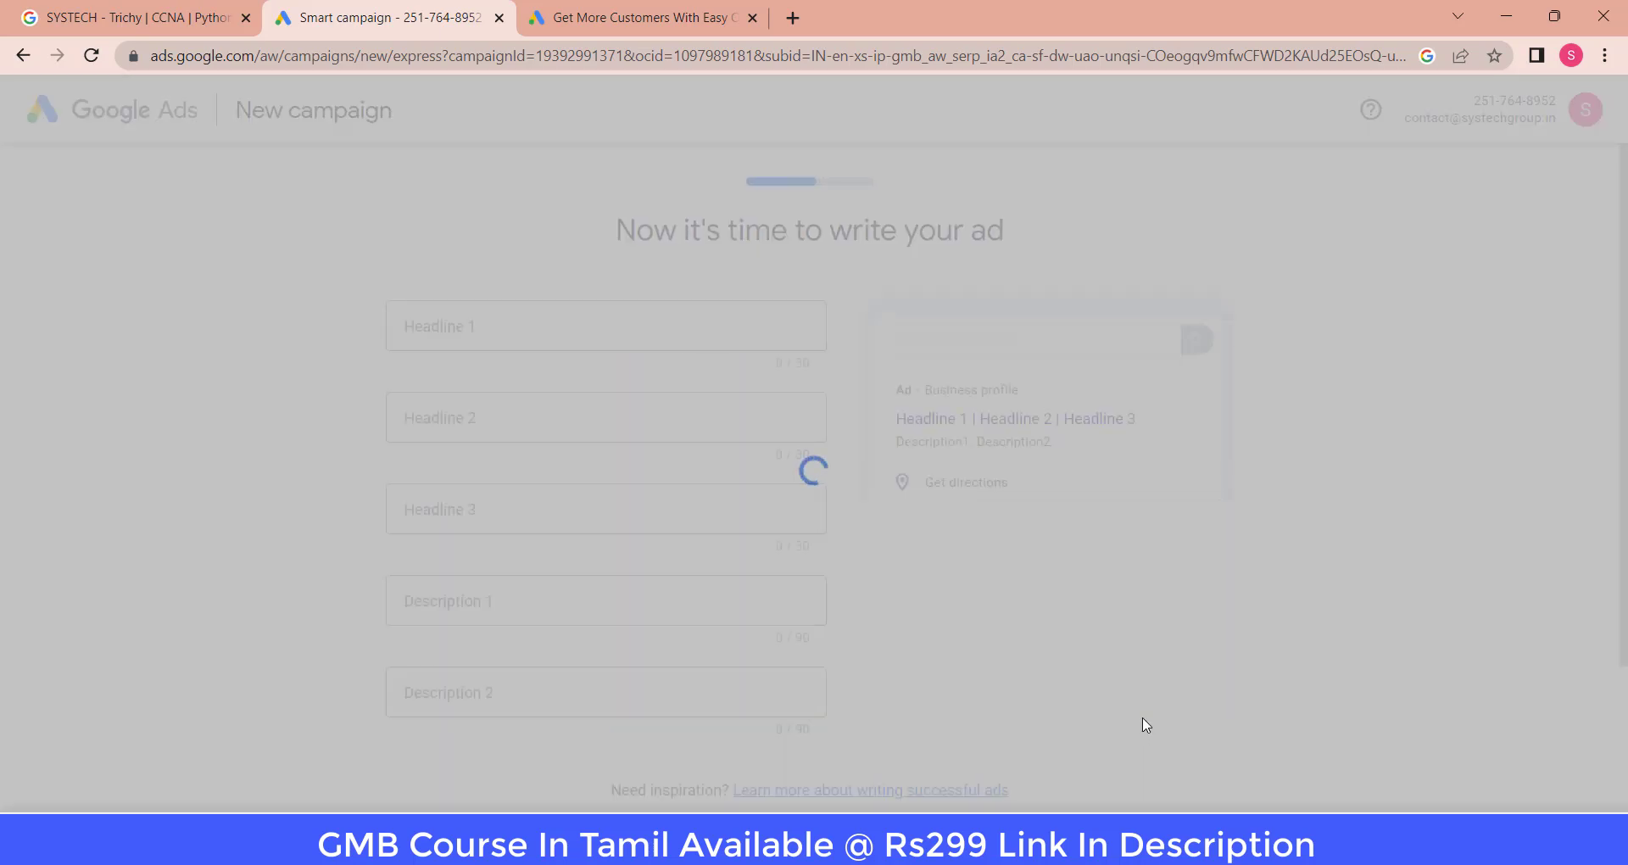
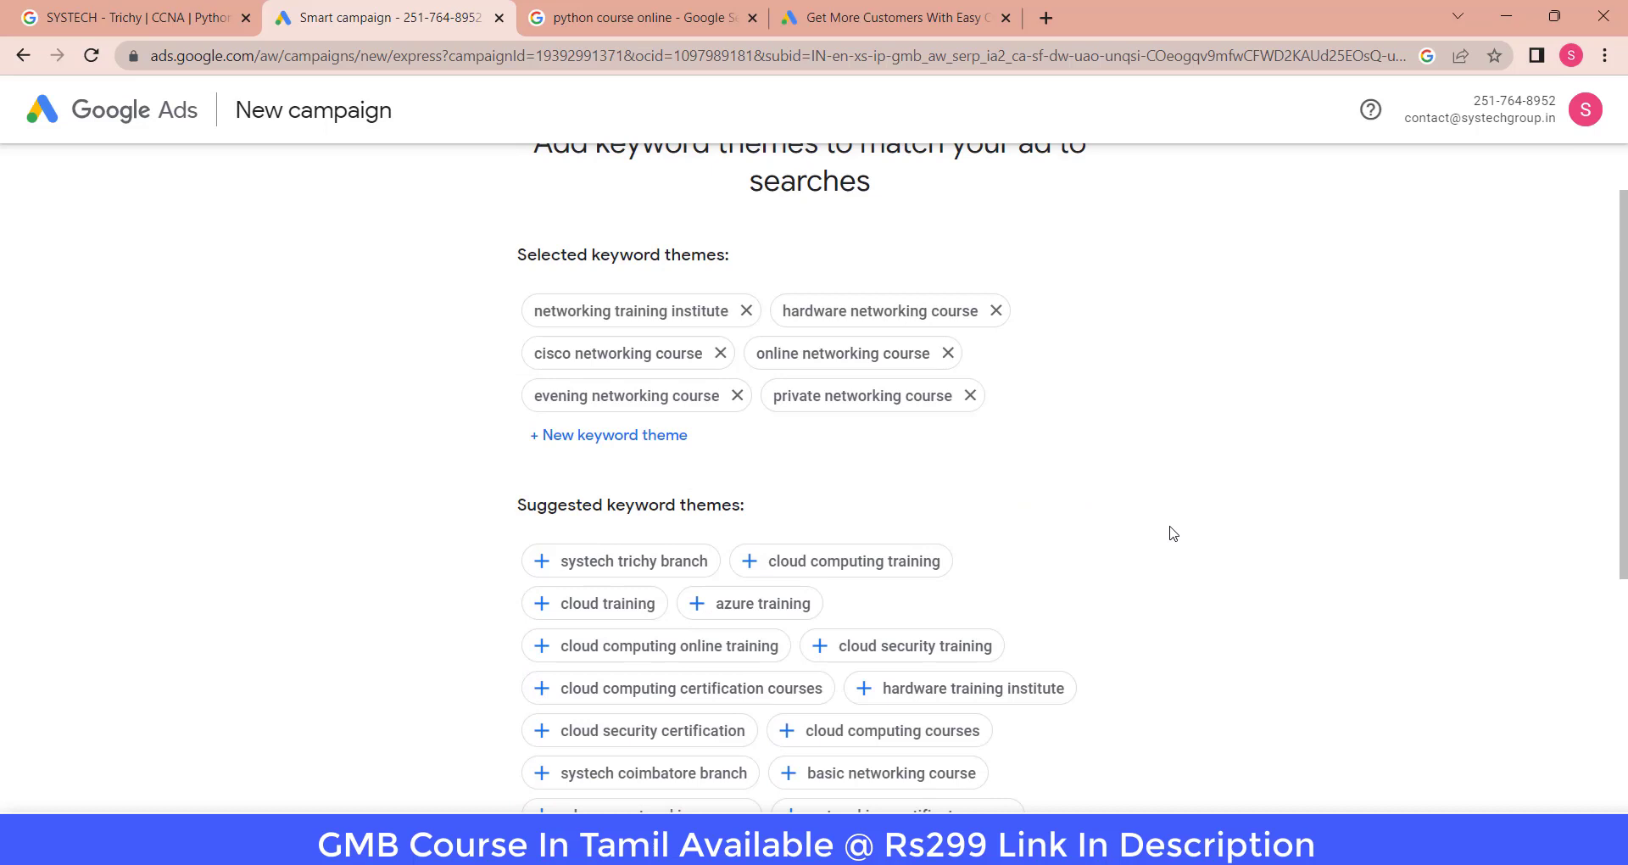
Search Google for "lcd tv repair near me", dismiss the location request, and examine the ads and local results
{"action": "left_click", "coordinate": [611, 17]}
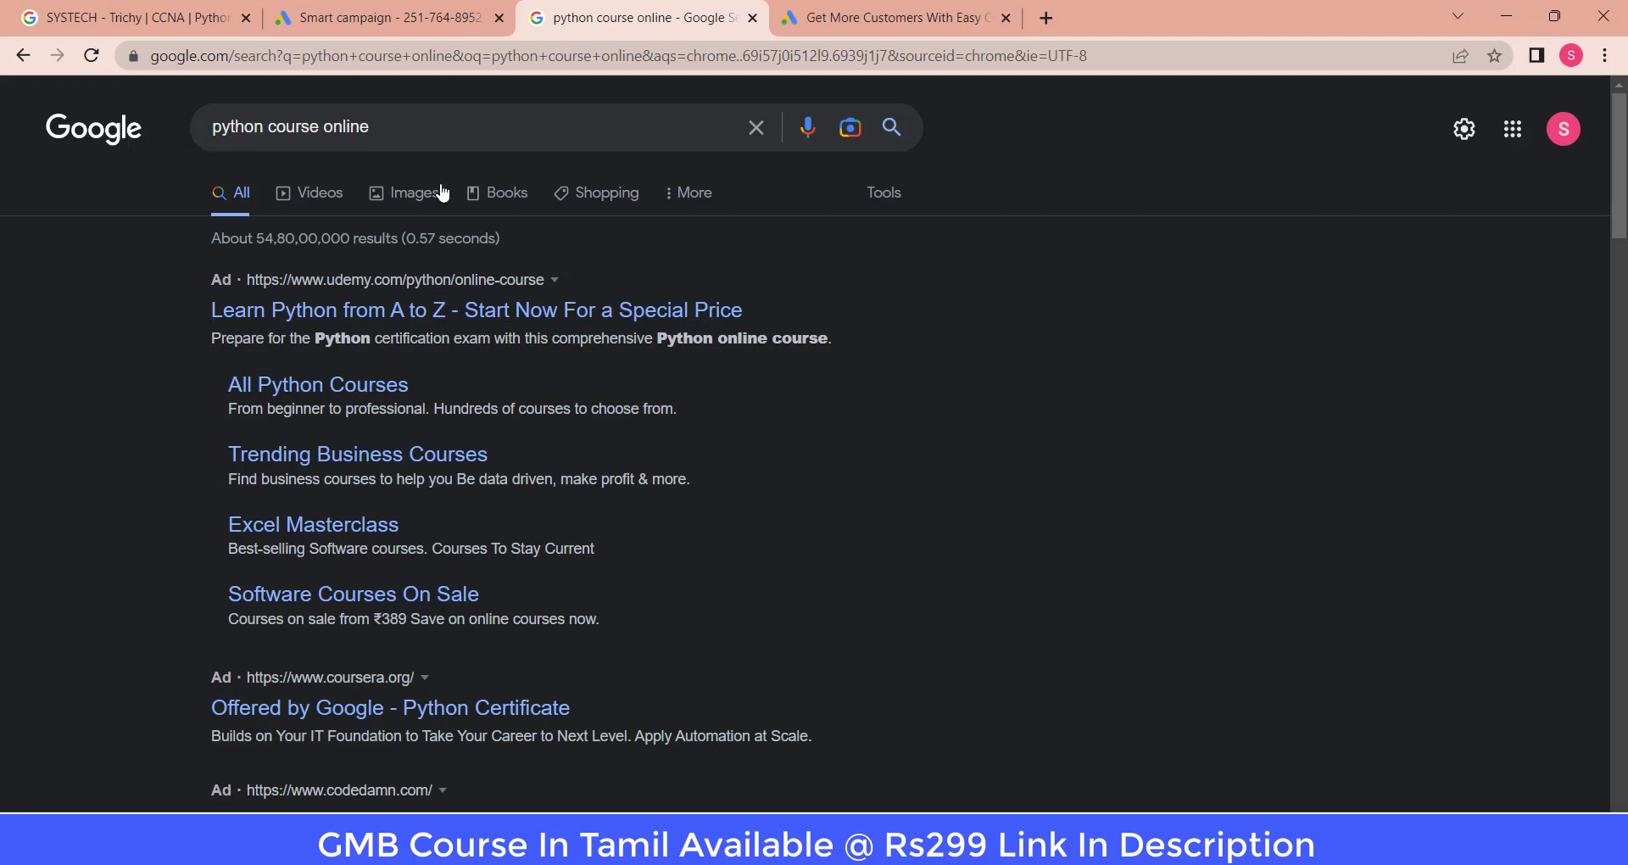
{"action": "left_click_drag", "start_coordinate": [430, 129], "coordinate": [192, 125]}
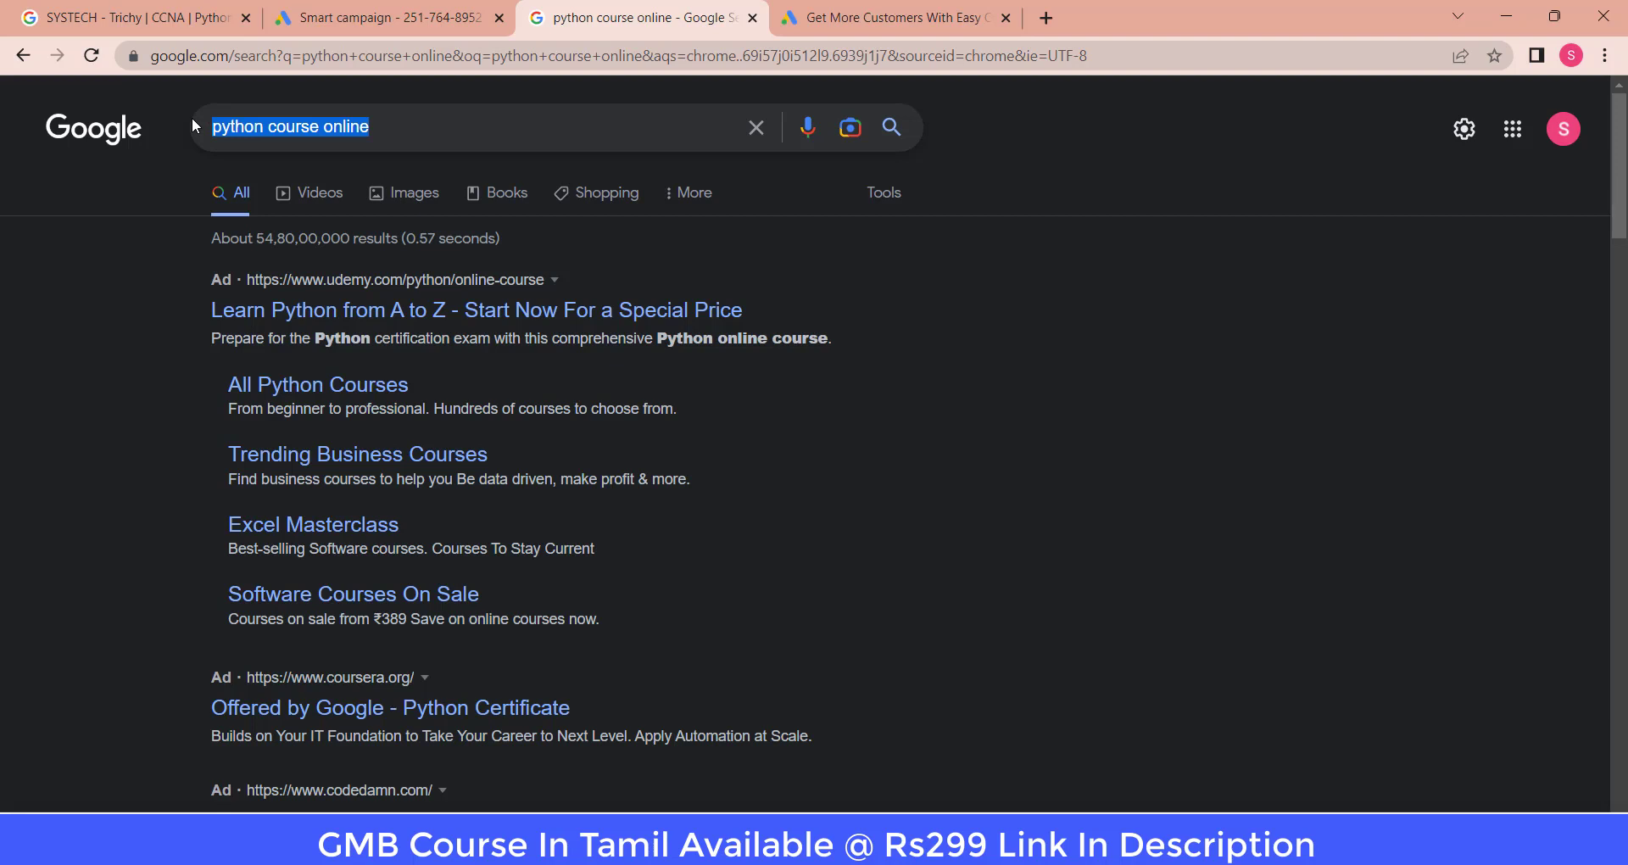
{"action": "type", "text": "lcd tv"}
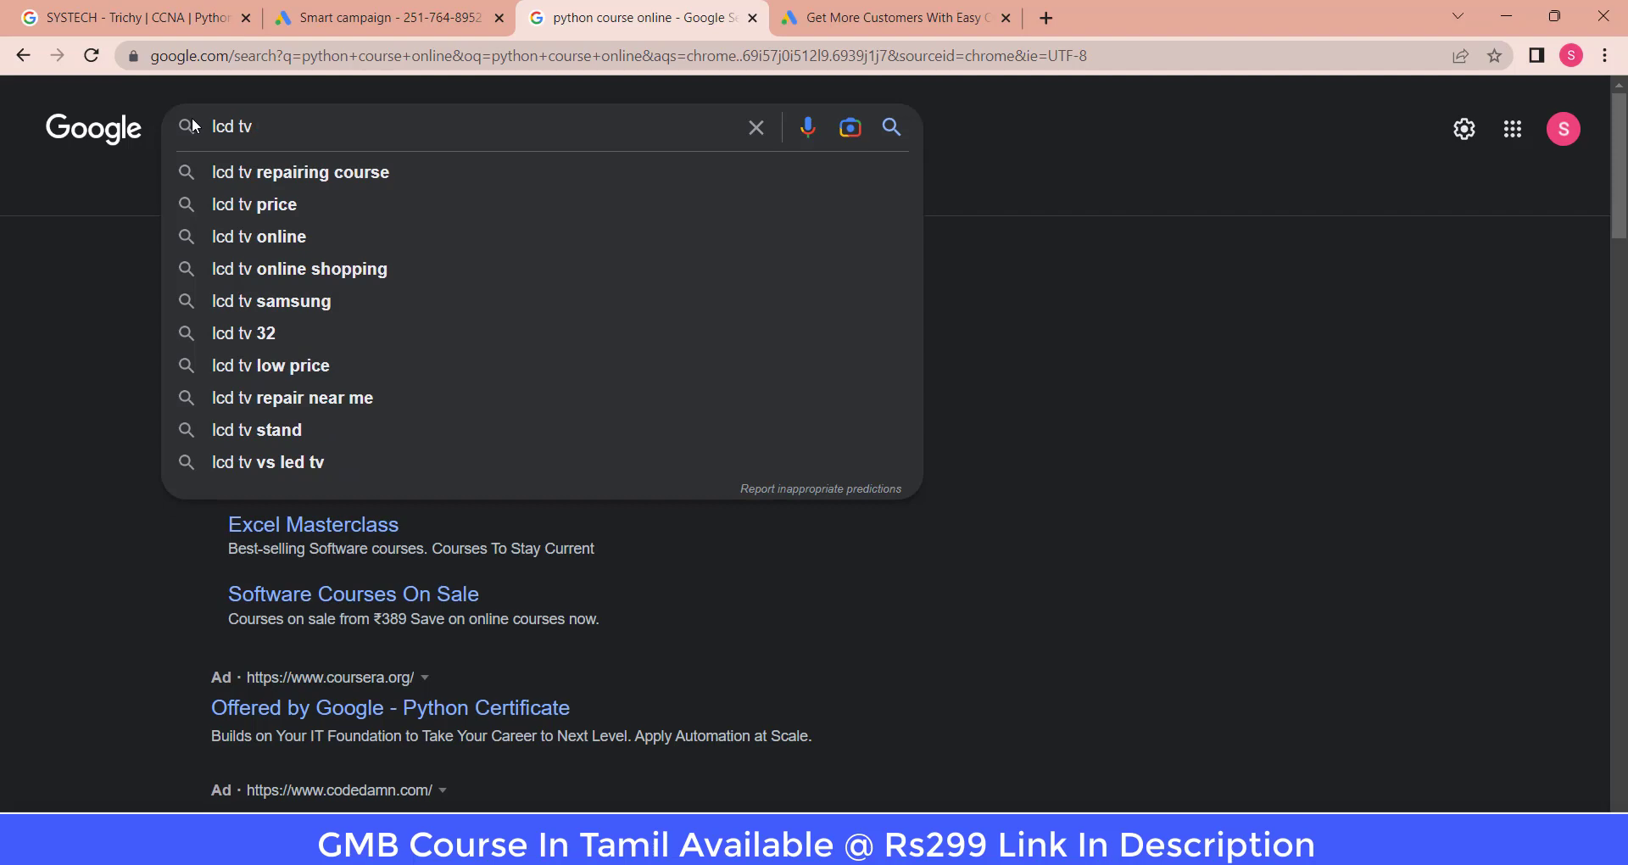
{"action": "type", "text": " repa"}
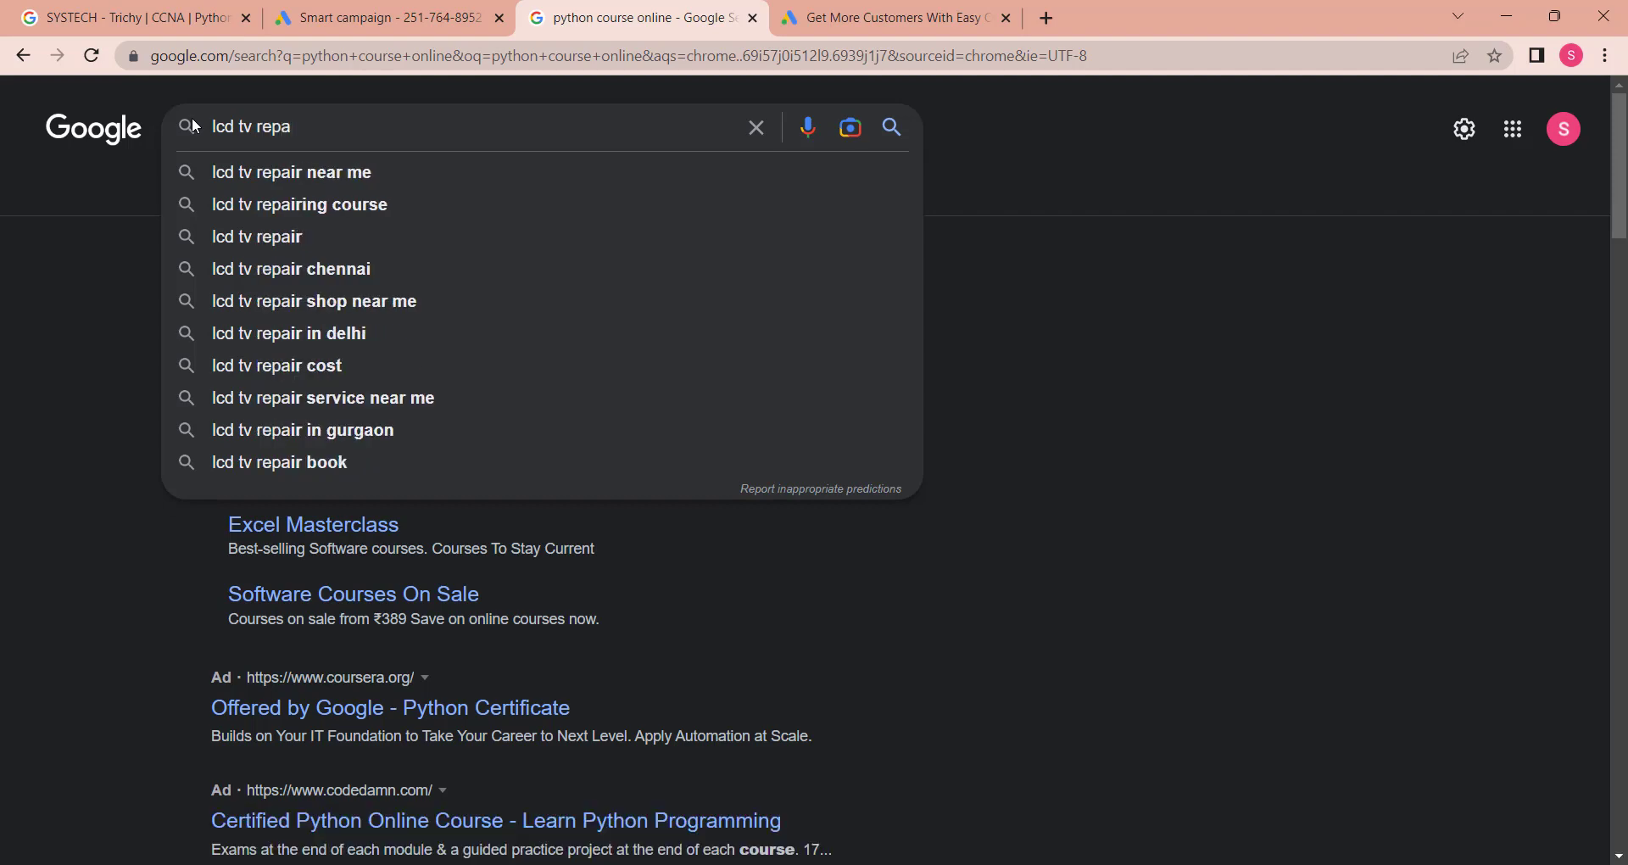
{"action": "key", "text": "Down"}
{"action": "key", "text": "Return"}
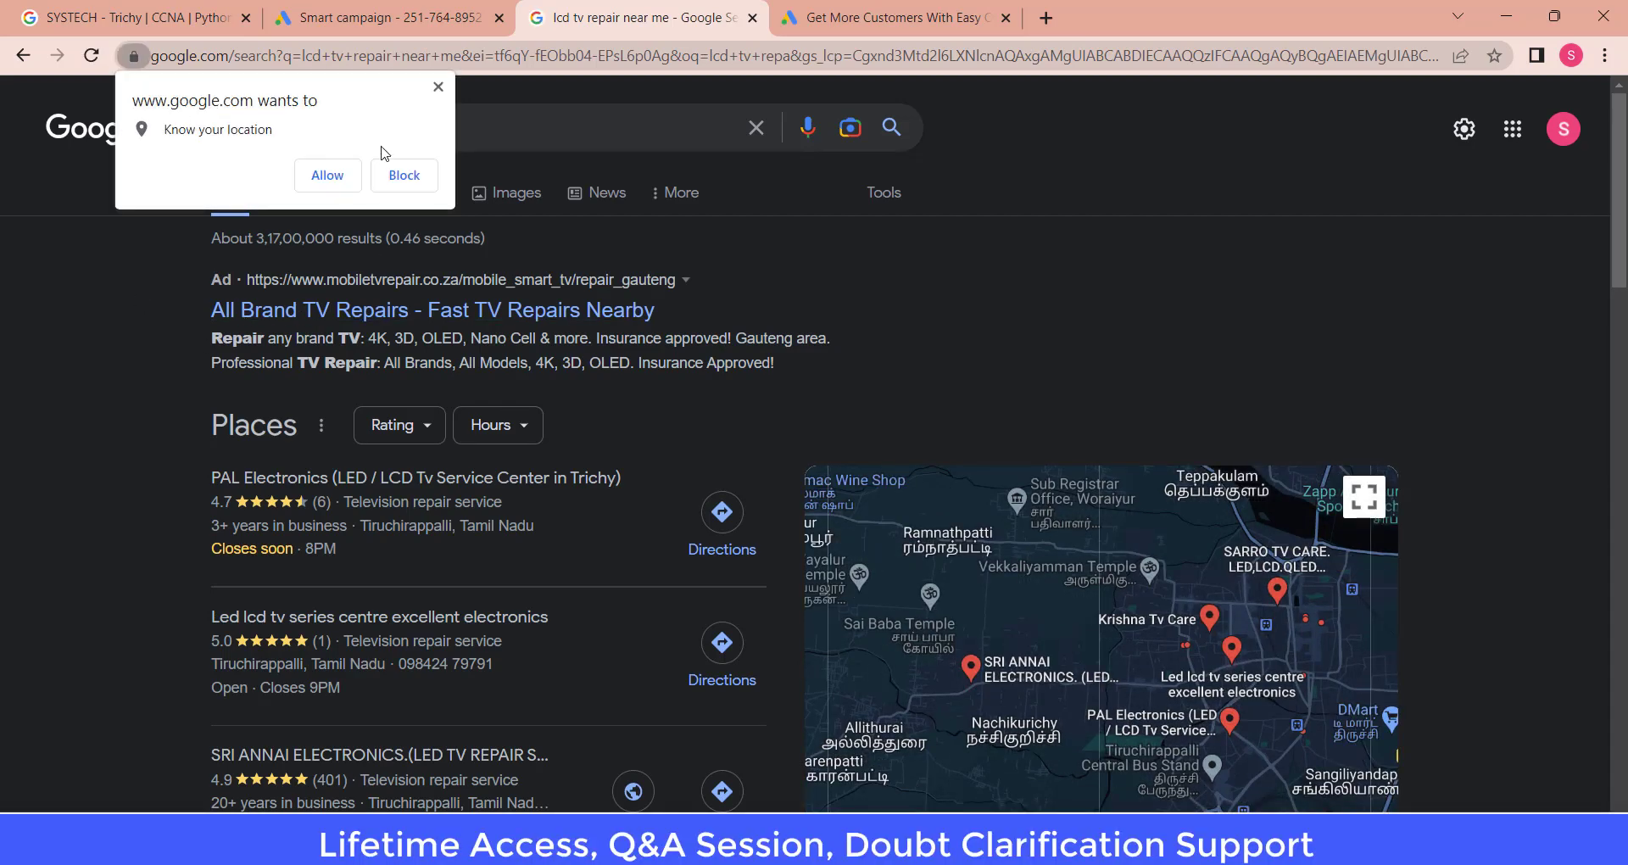
{"action": "left_click", "coordinate": [438, 86]}
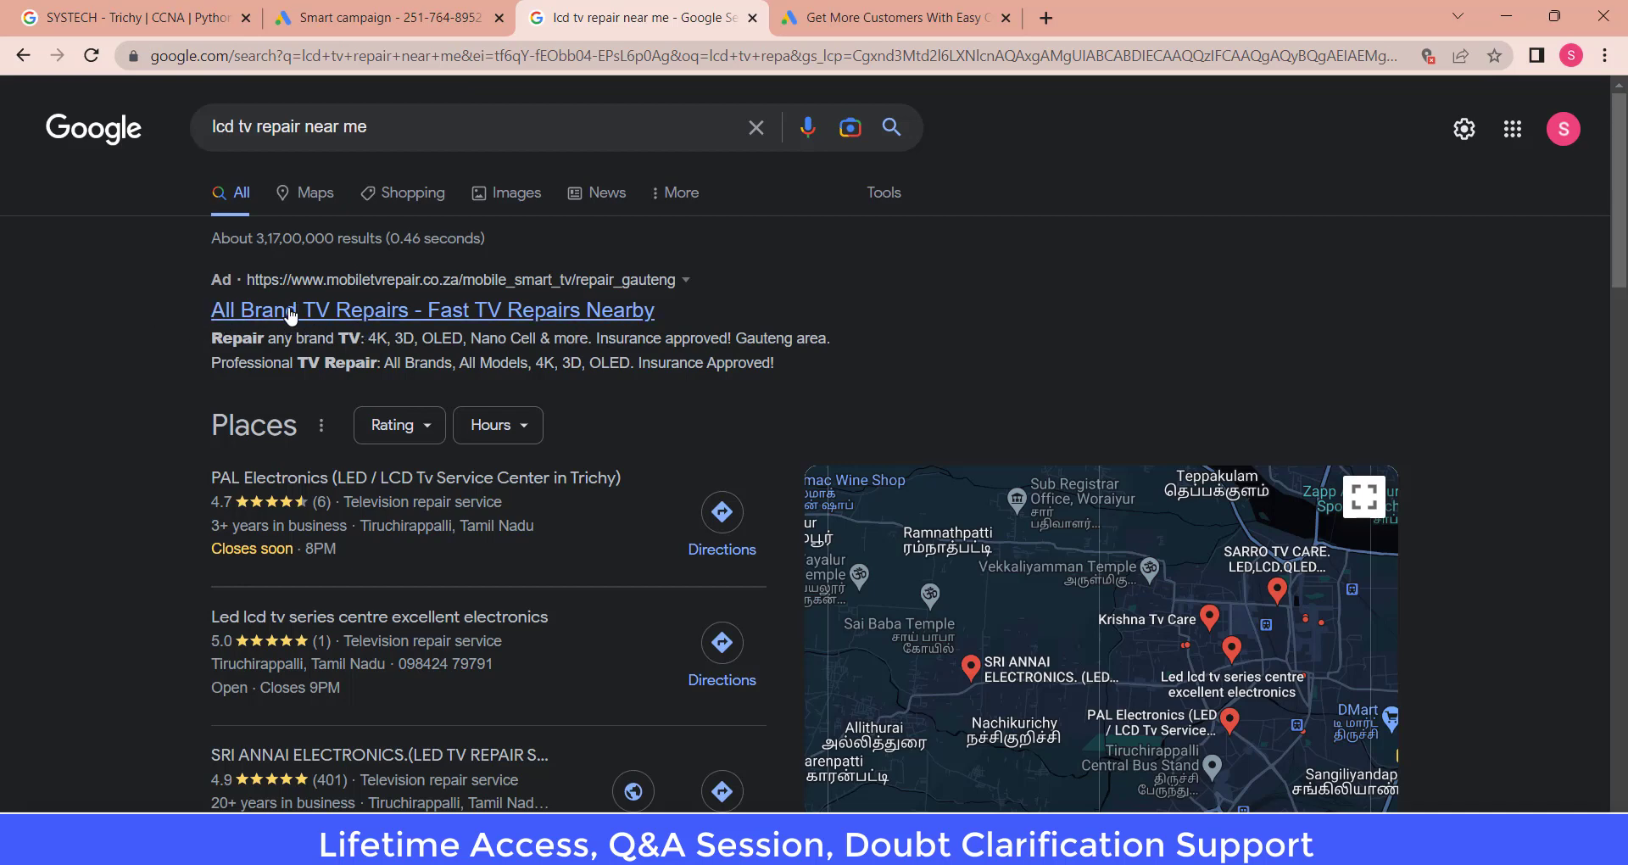
{"action": "scroll", "coordinate": [290, 316], "scroll_direction": "down", "scroll_amount": 10}
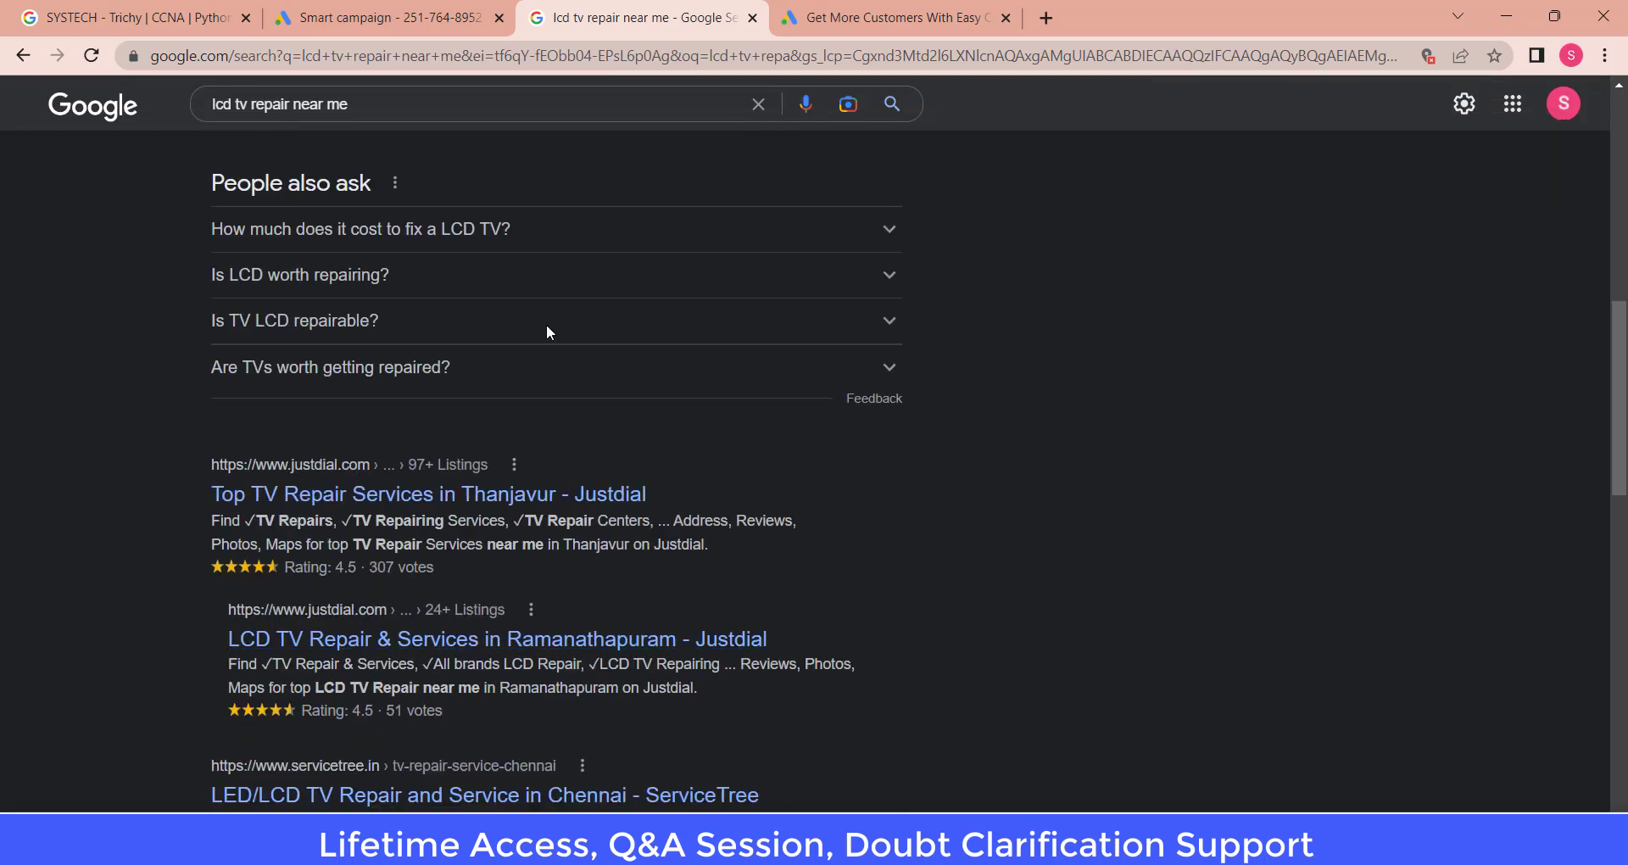
{"action": "scroll", "coordinate": [484, 424], "scroll_direction": "up", "scroll_amount": 10}
{"action": "left_click_drag", "start_coordinate": [368, 126], "coordinate": [213, 126]}
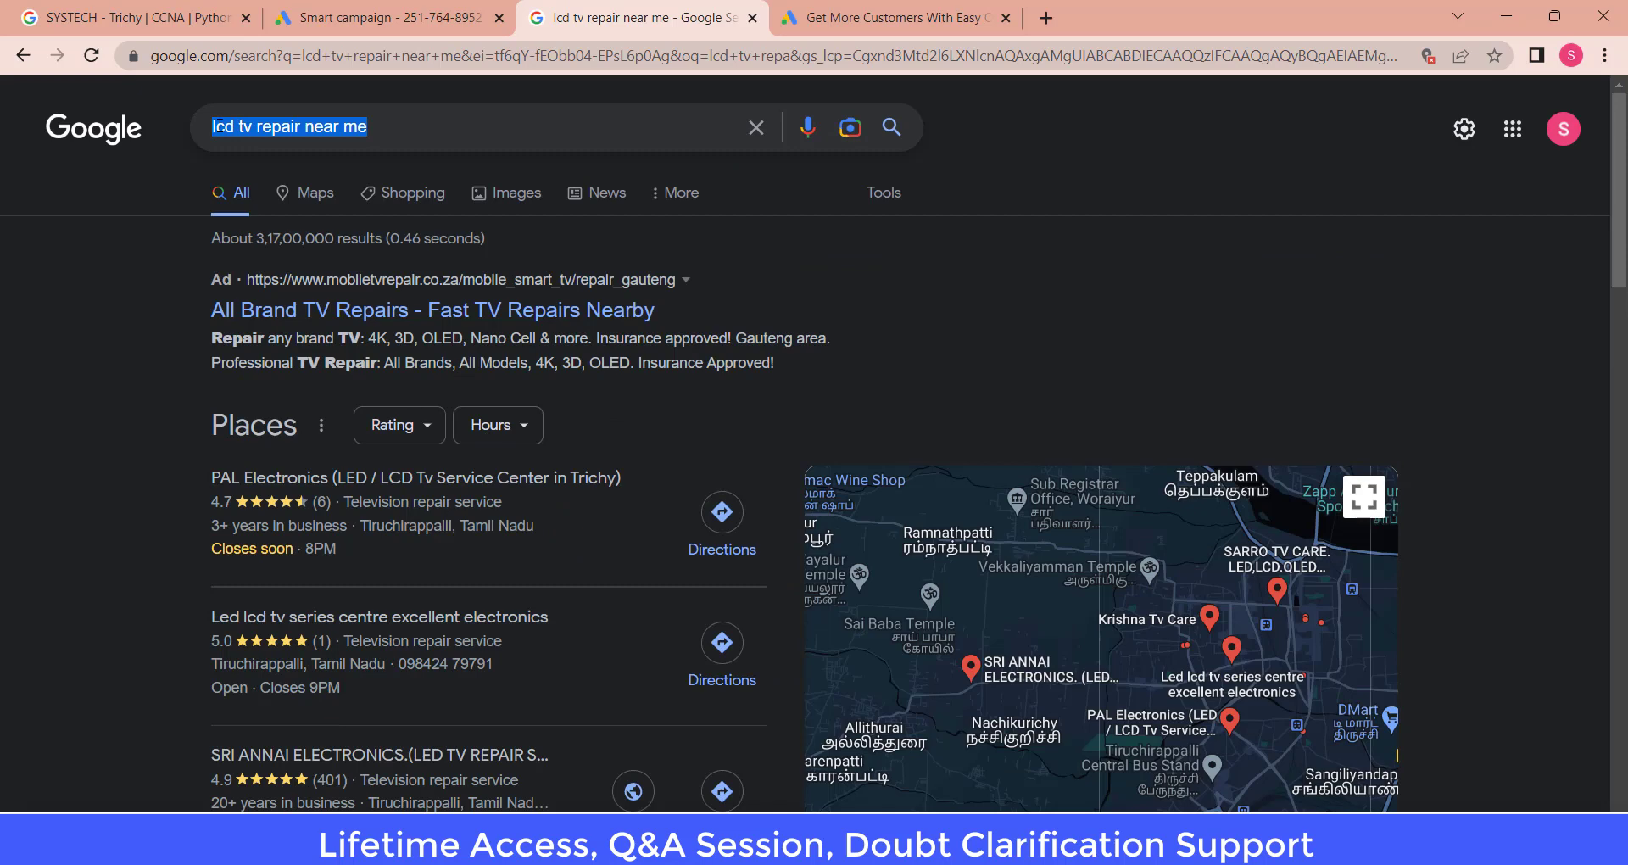
Return to the new campaign and remove all six selected networking keyword themes
{"action": "left_click", "coordinate": [356, 17]}
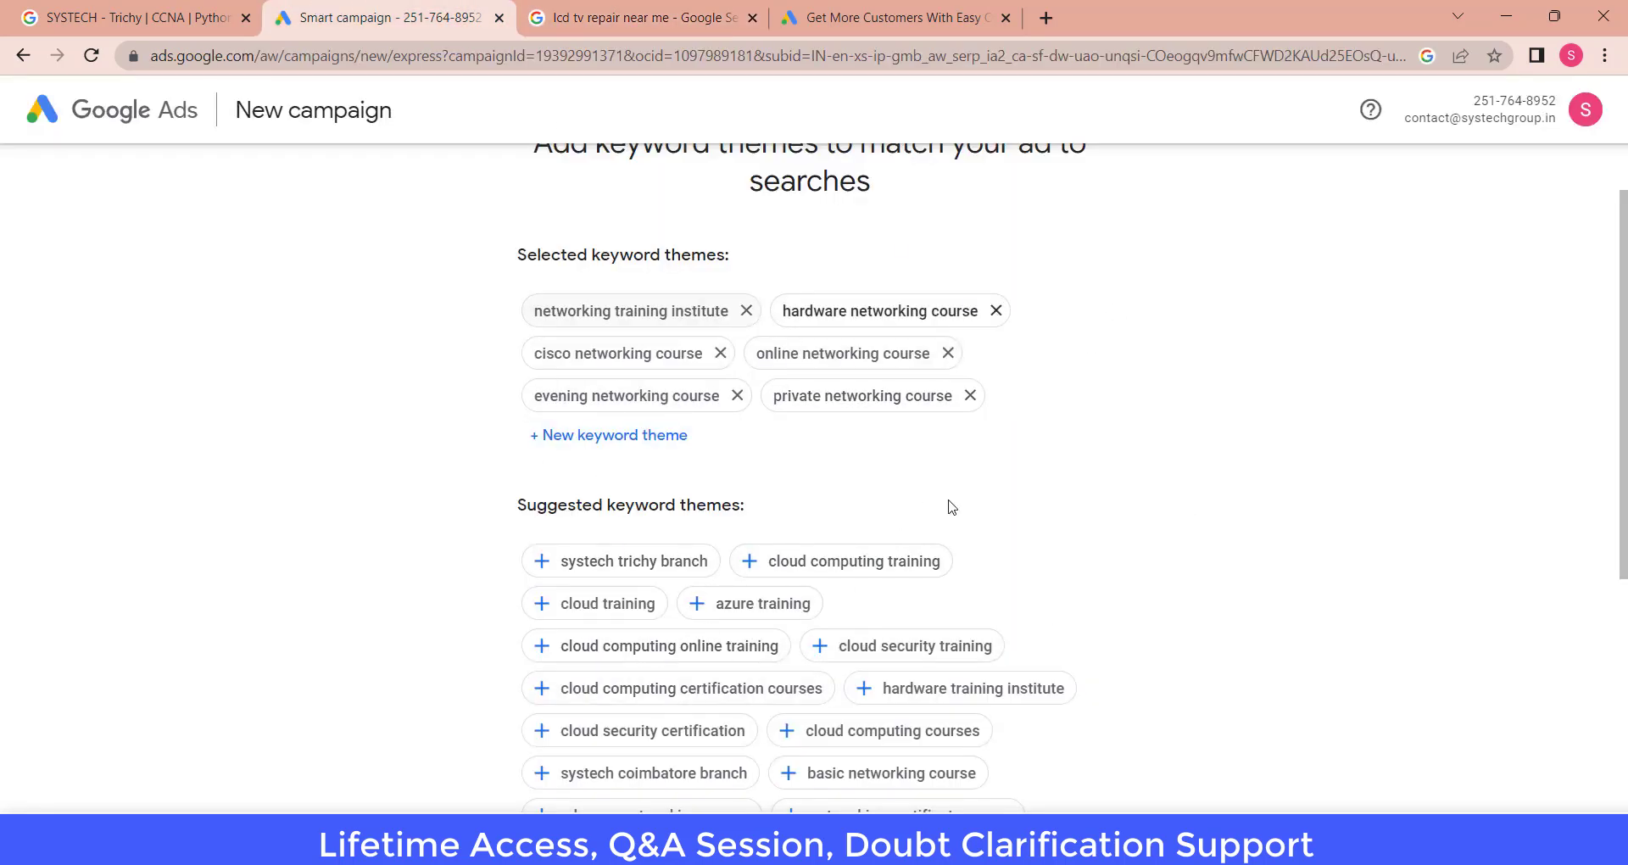
{"action": "scroll", "coordinate": [644, 465], "scroll_direction": "down", "scroll_amount": 5}
{"action": "scroll", "coordinate": [644, 464], "scroll_direction": "up", "scroll_amount": 5}
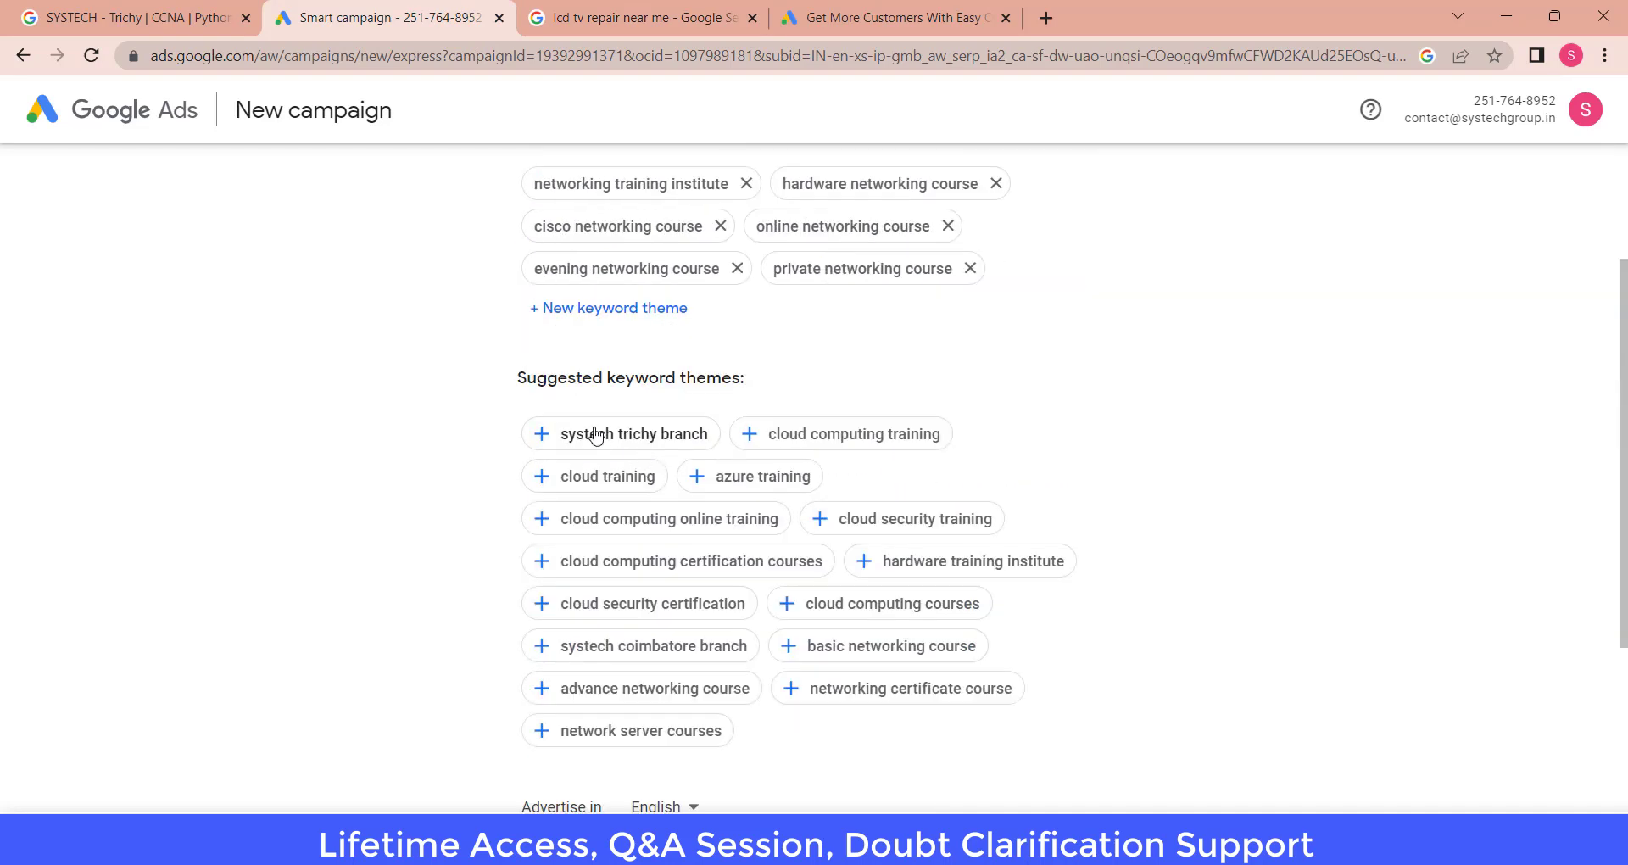
{"action": "left_click_drag", "start_coordinate": [494, 378], "coordinate": [804, 379]}
{"action": "left_click", "coordinate": [804, 378]}
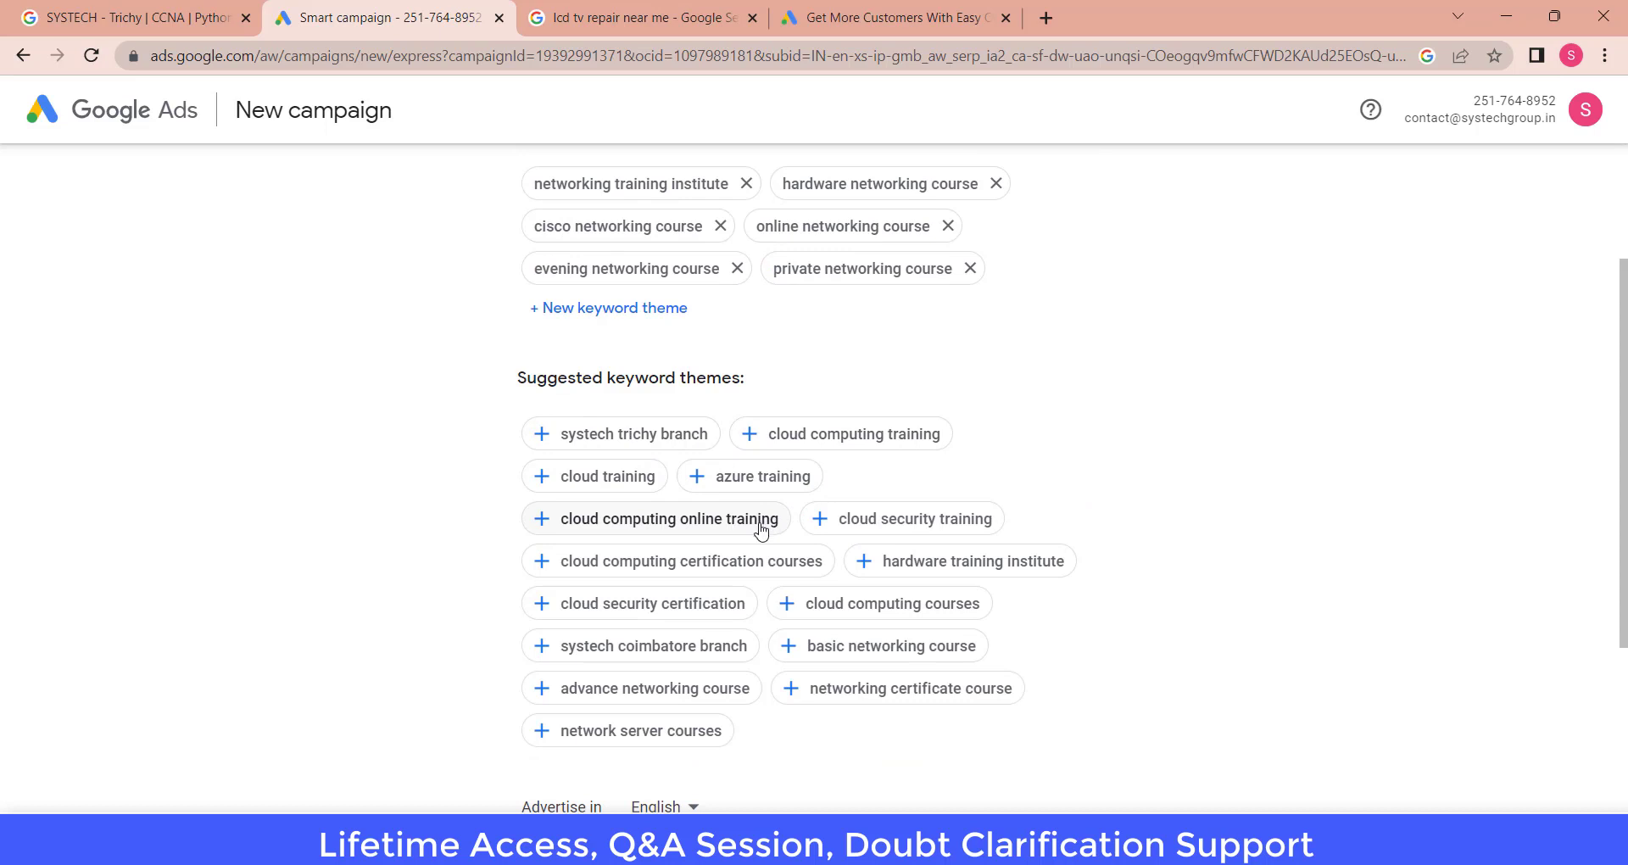
{"action": "scroll", "coordinate": [572, 389], "scroll_direction": "up", "scroll_amount": 3}
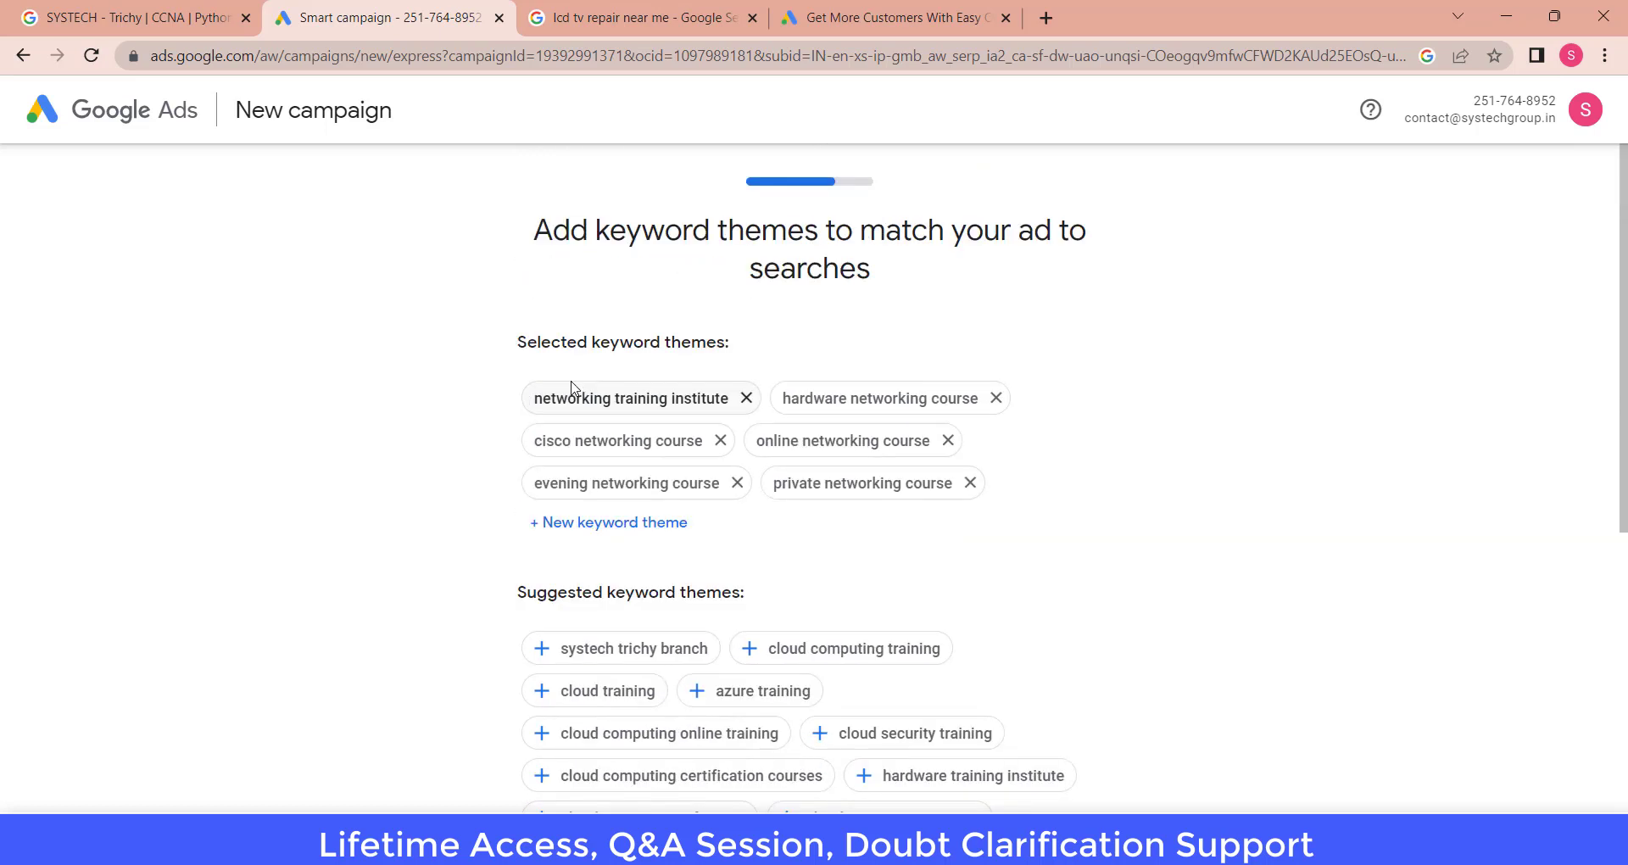
{"action": "left_click", "coordinate": [747, 398]}
{"action": "left_click", "coordinate": [748, 398]}
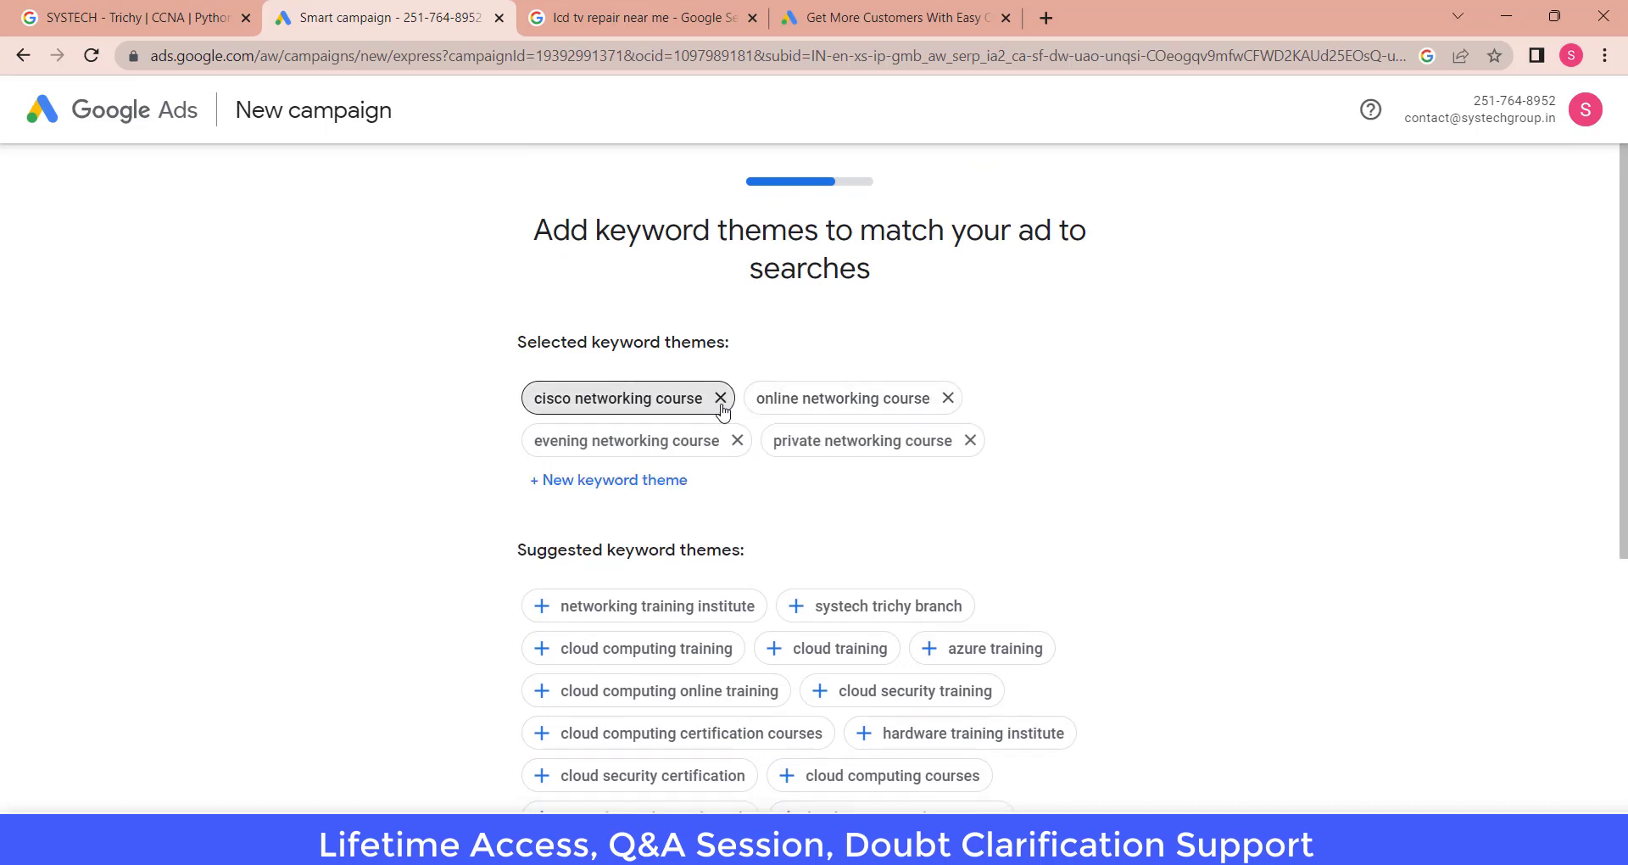
{"action": "left_click", "coordinate": [720, 399]}
{"action": "left_click", "coordinate": [726, 398]}
{"action": "left_click", "coordinate": [732, 398]}
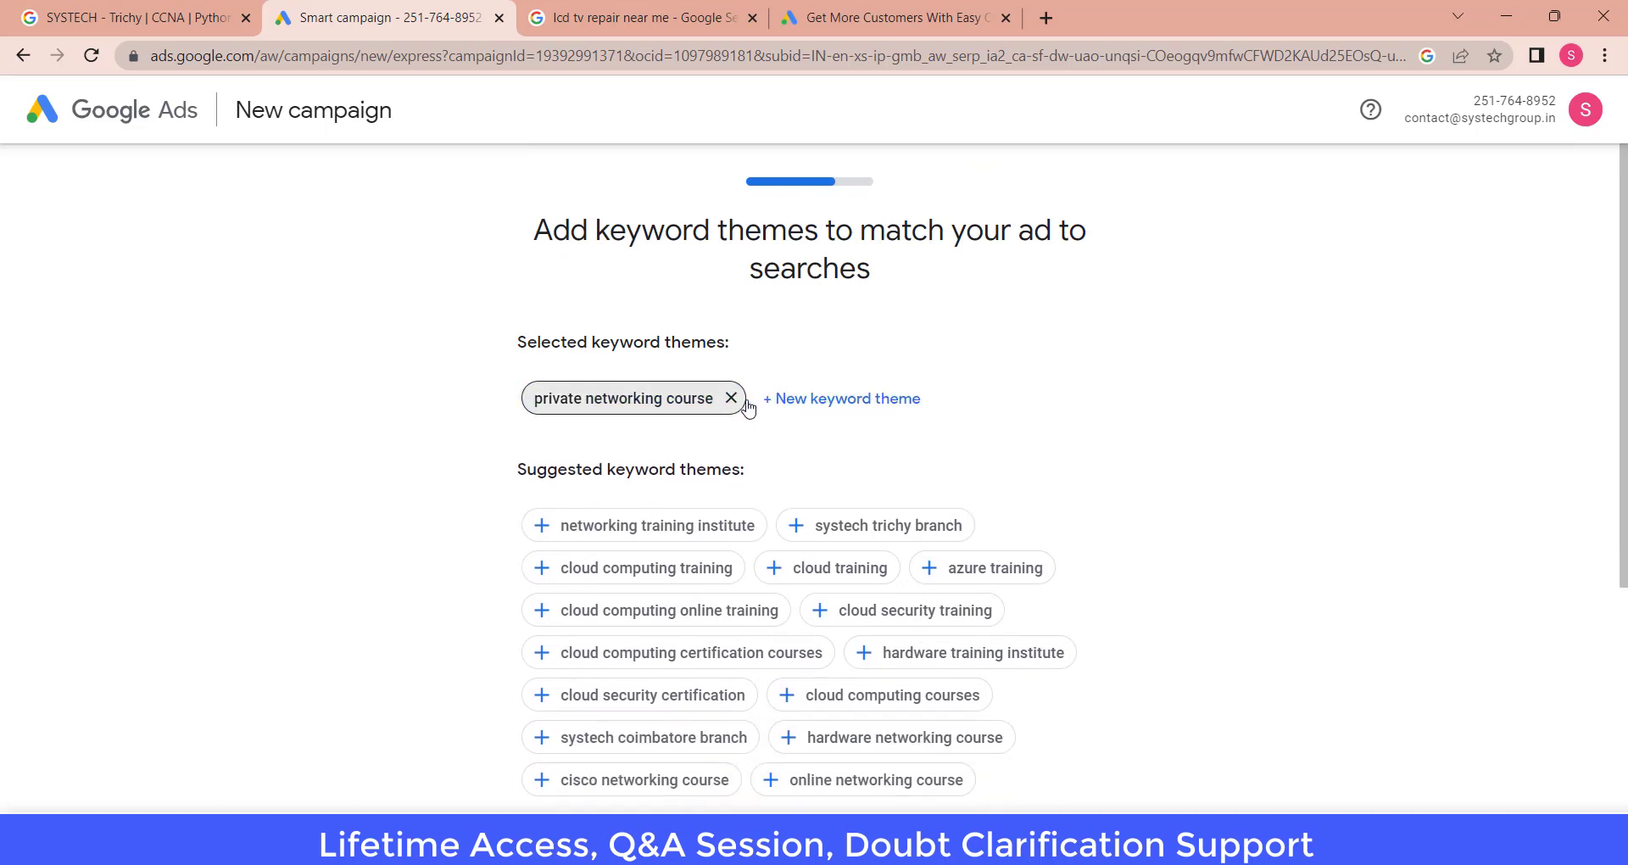
{"action": "left_click", "coordinate": [730, 399]}
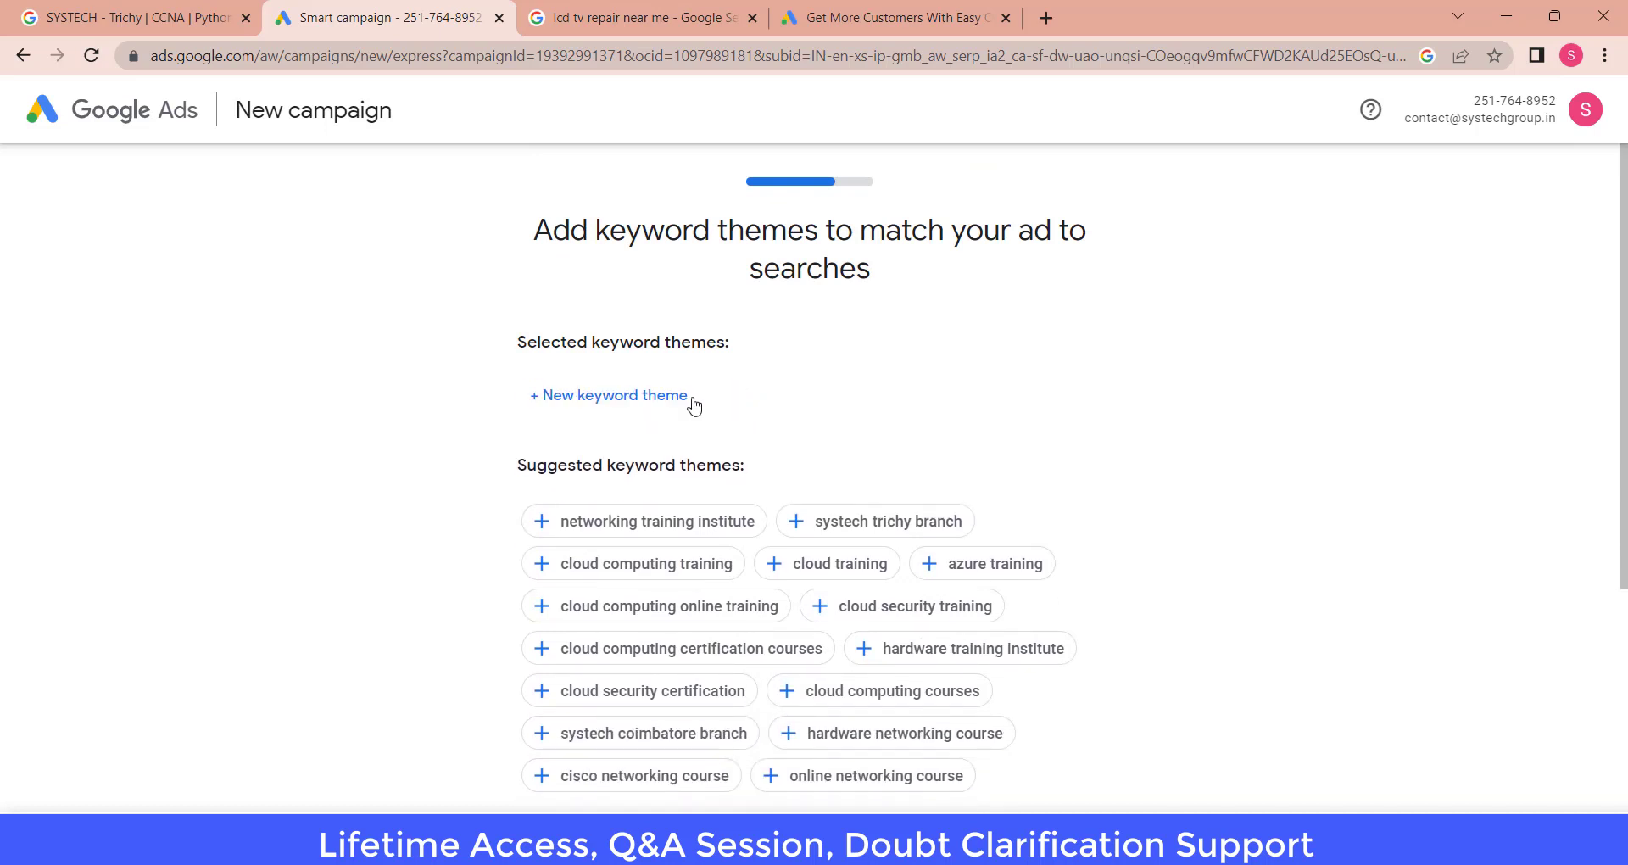
Add "python course" as a keyword theme for the campaign
{"action": "left_click", "coordinate": [606, 402]}
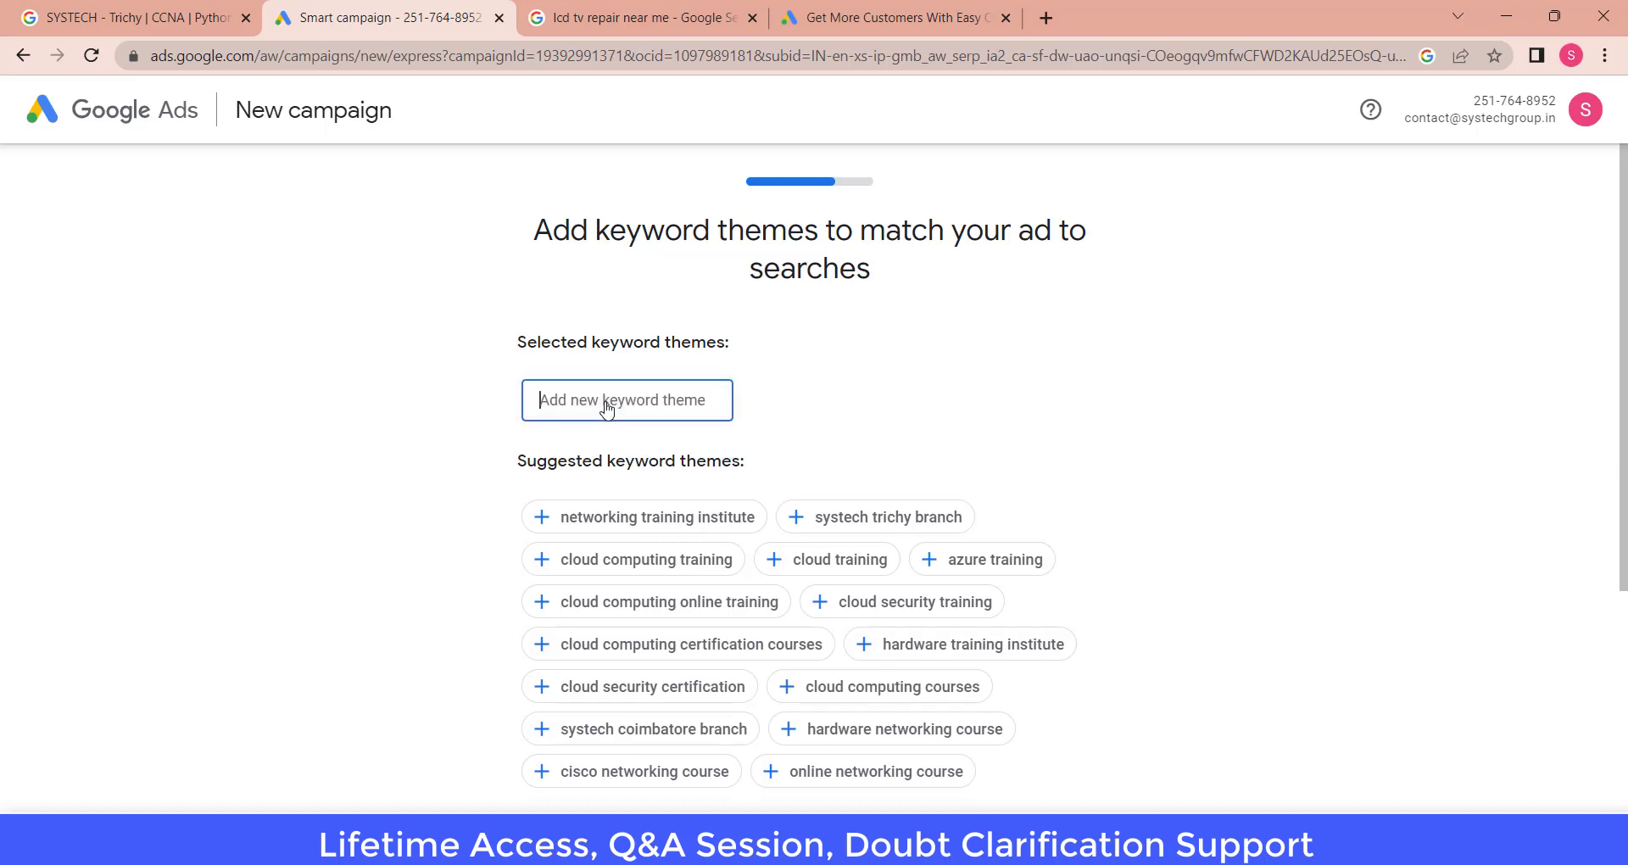
{"action": "type", "text": "pyt"}
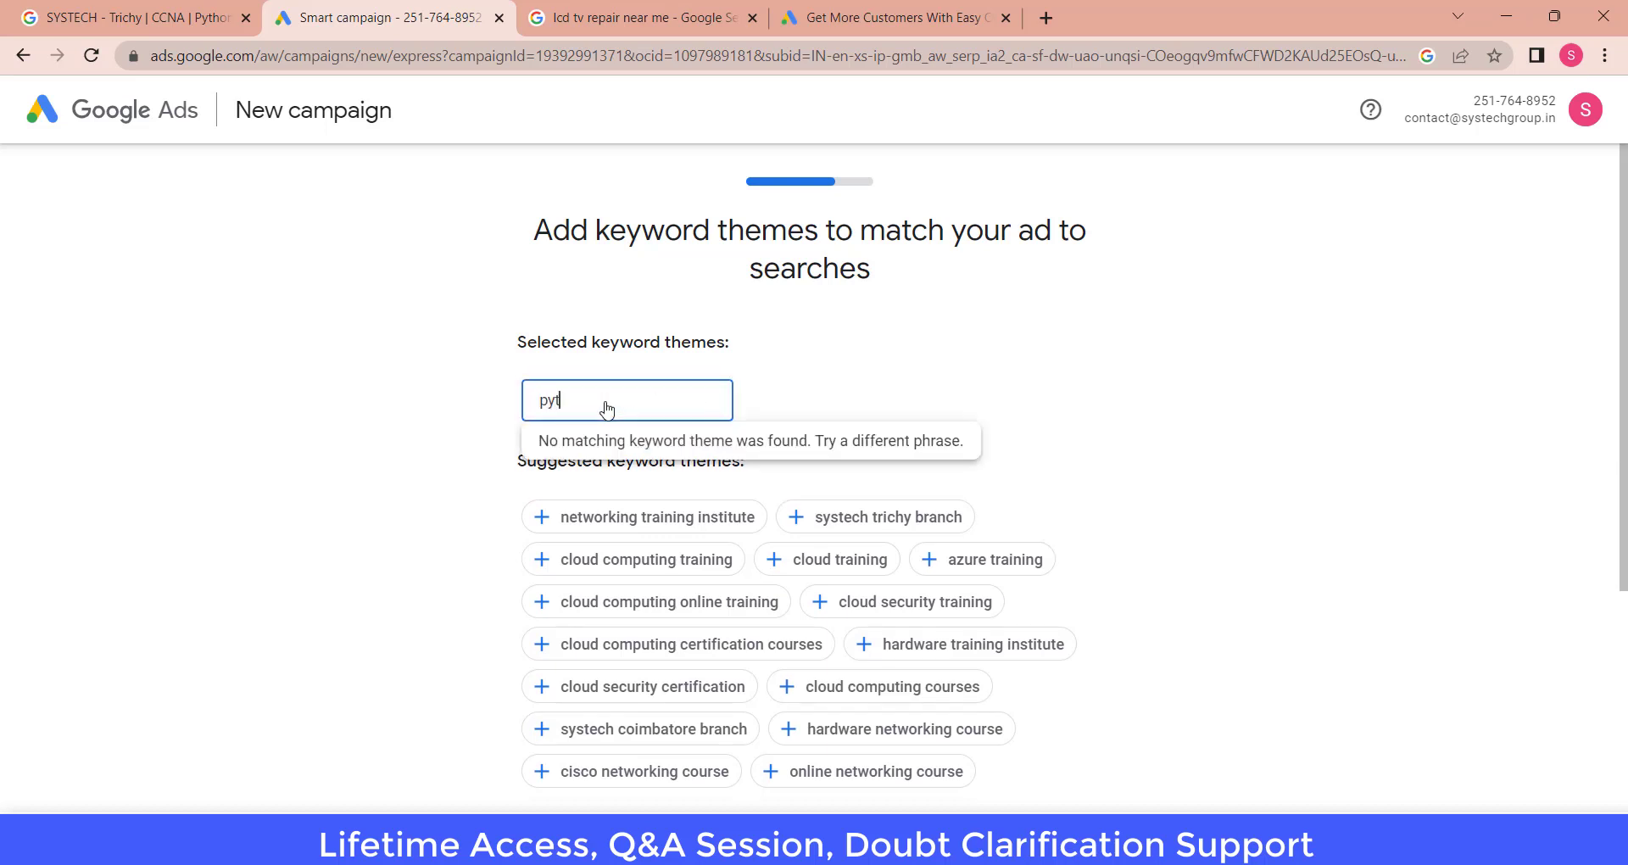
{"action": "type", "text": "hon course"}
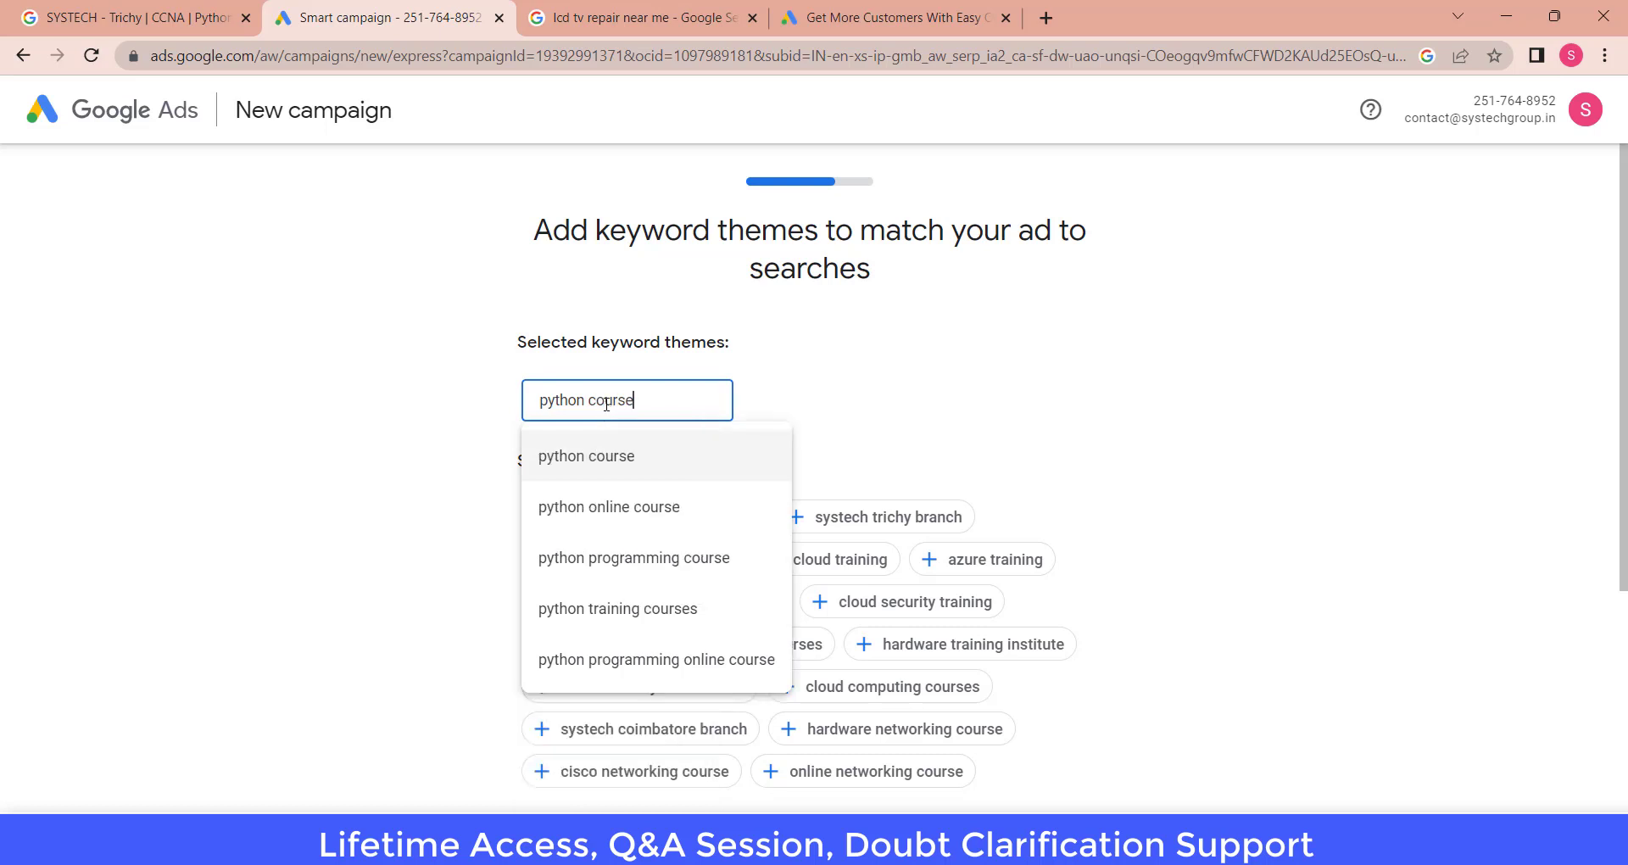
{"action": "left_click", "coordinate": [623, 462]}
Add the suggested "python online course" as a second keyword theme
{"action": "left_click", "coordinate": [709, 413]}
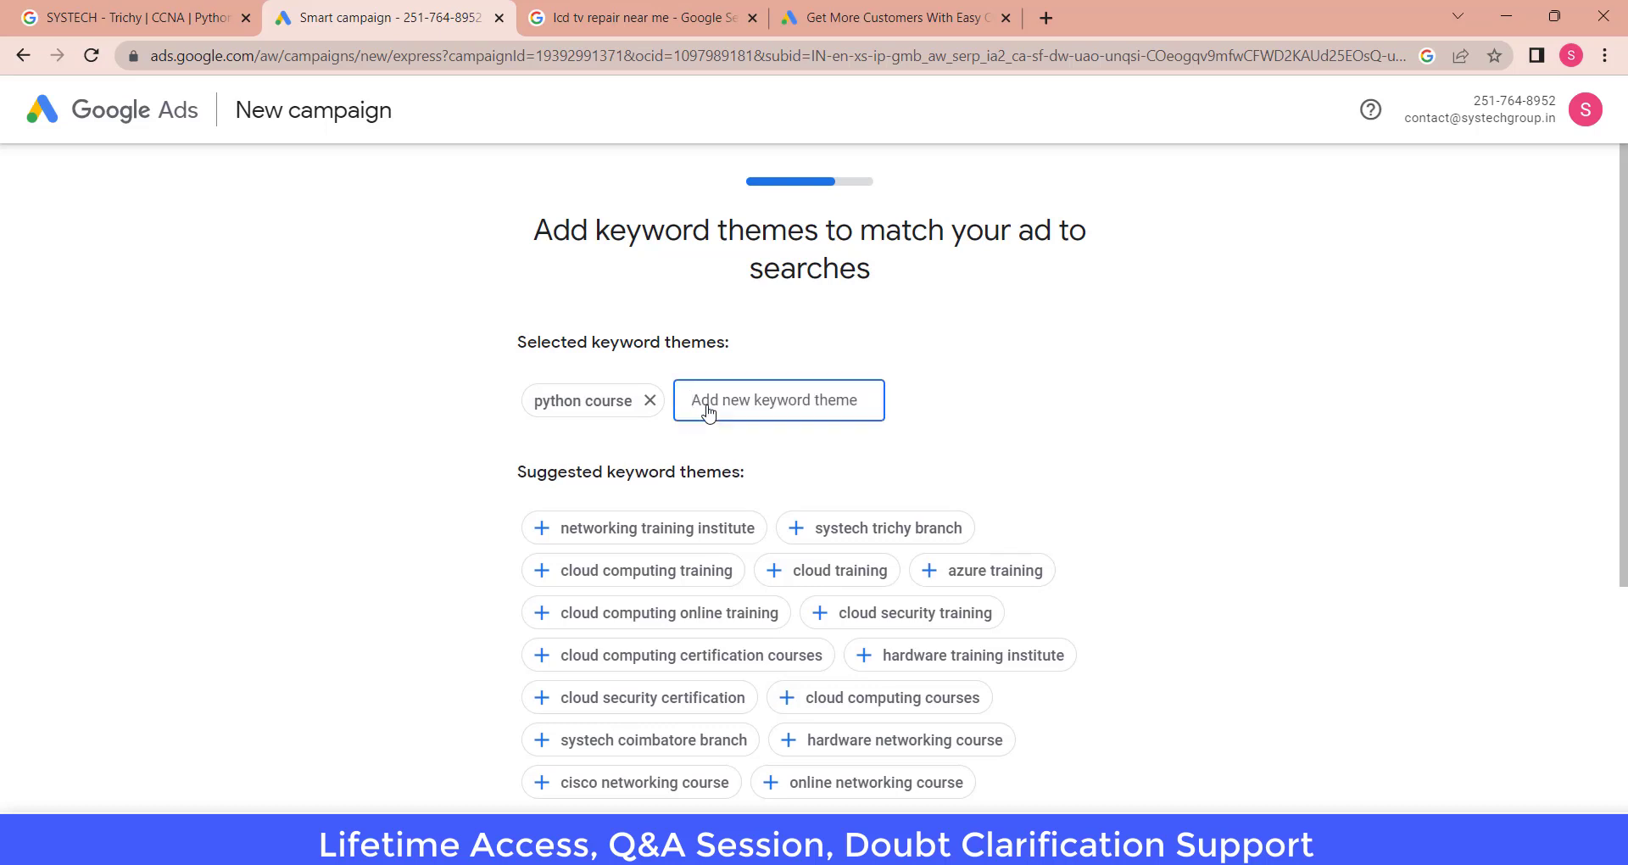
{"action": "type", "text": "pyth"}
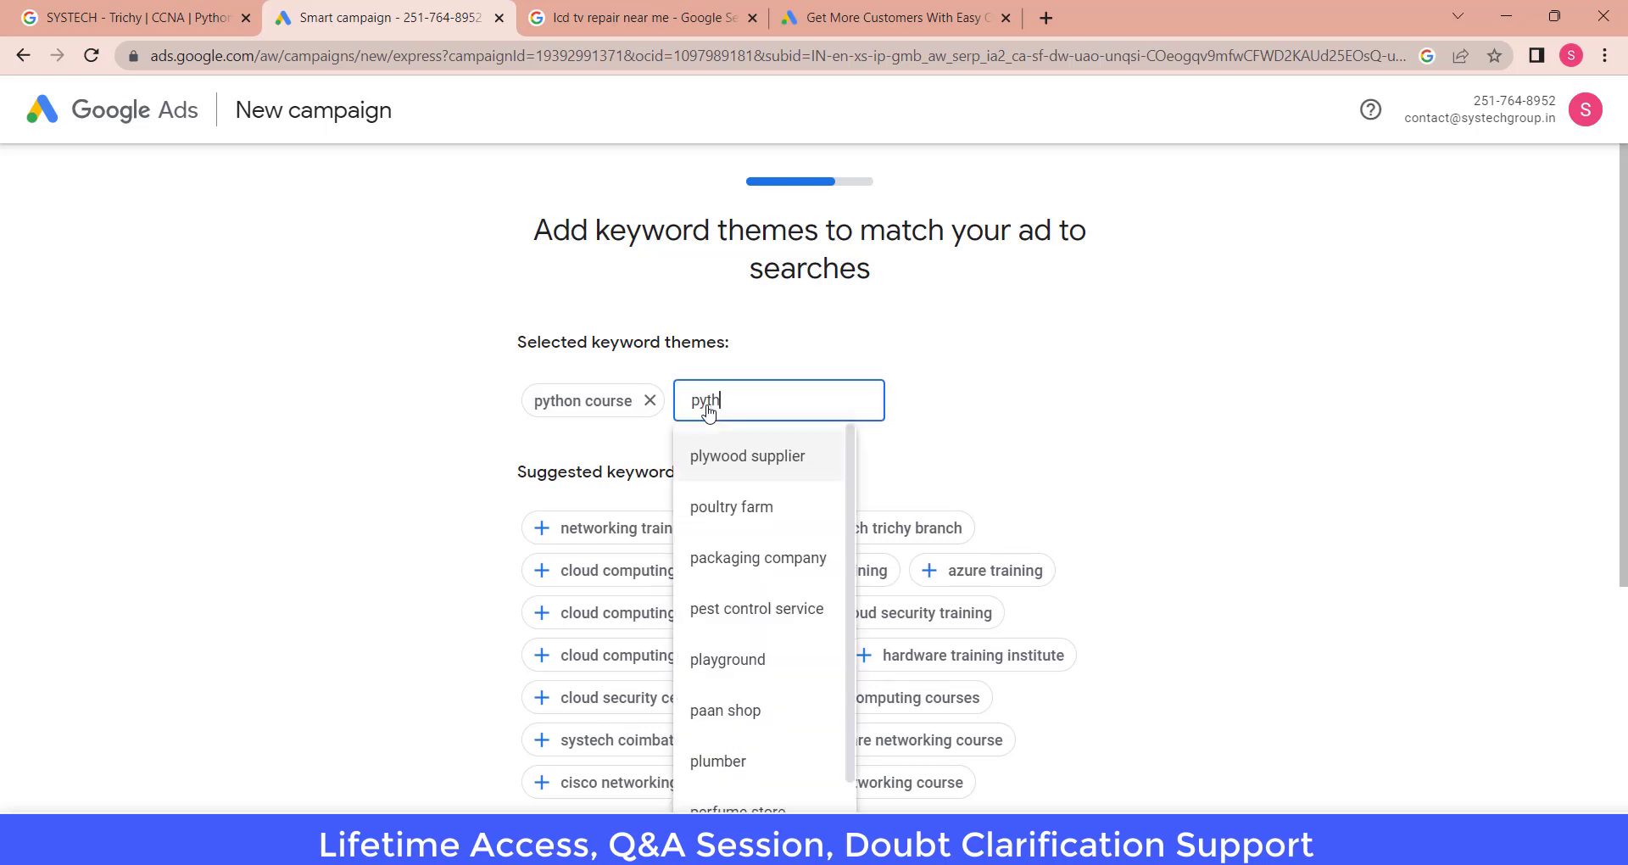
{"action": "type", "text": "on"}
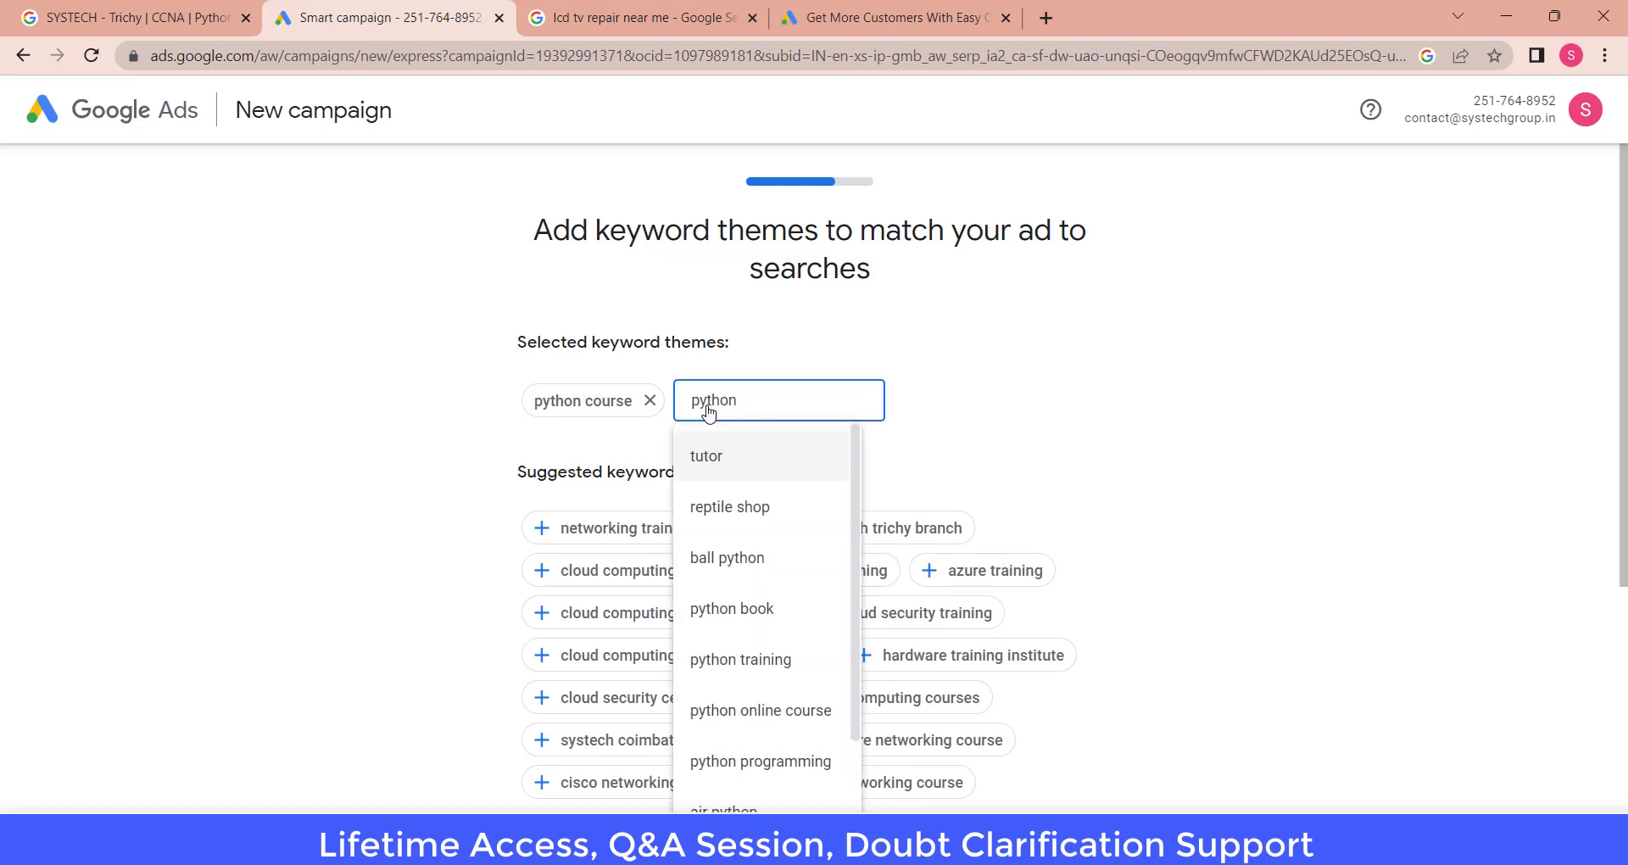
{"action": "type", "text": " on"}
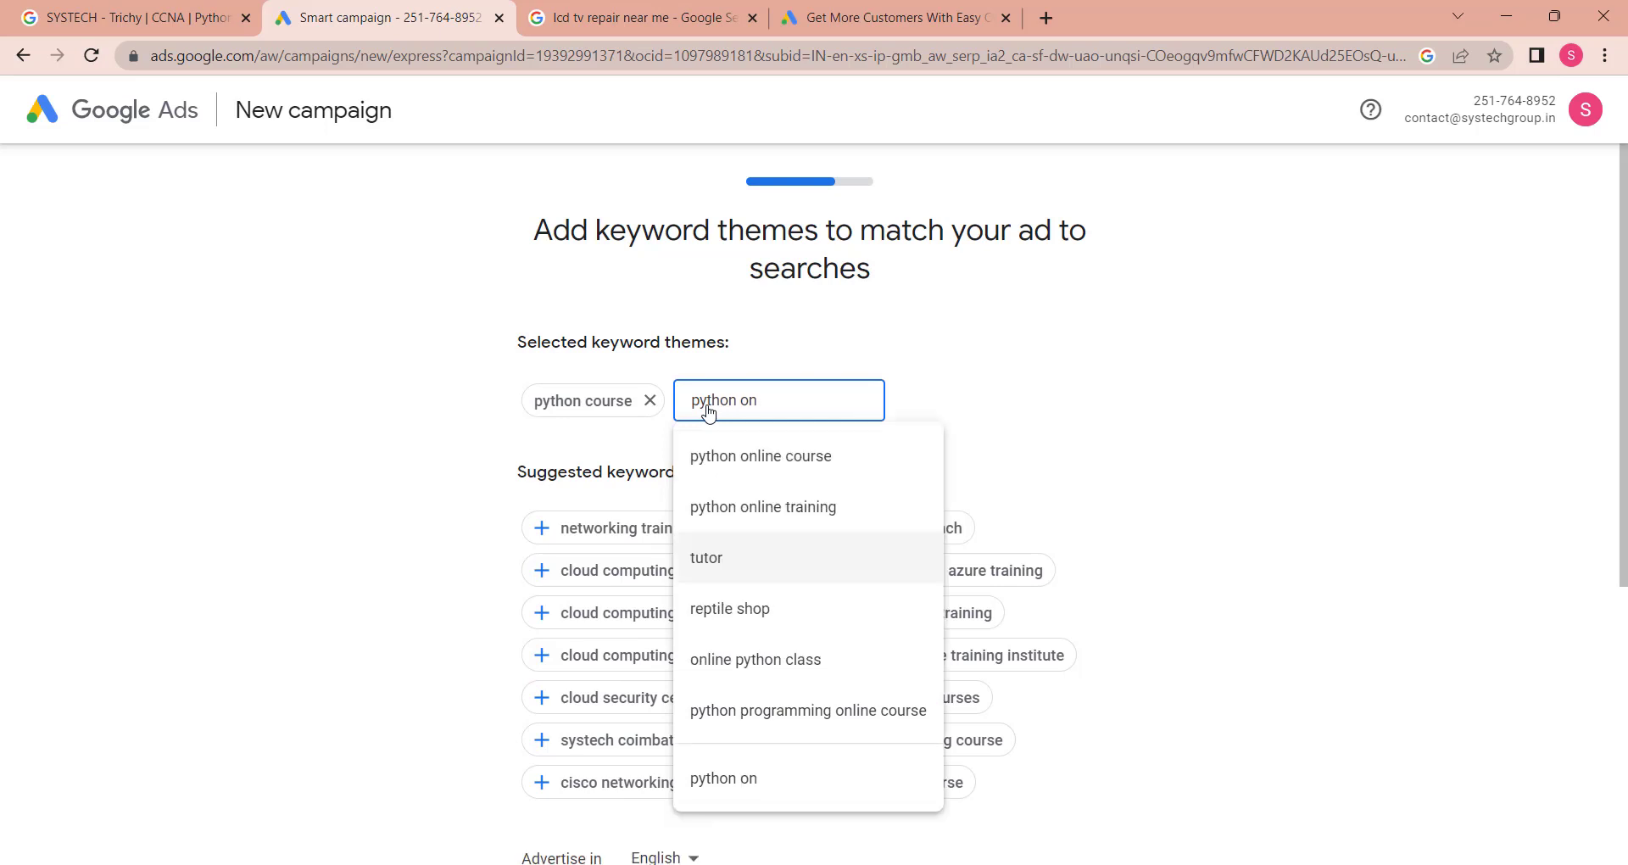
{"action": "type", "text": "line"}
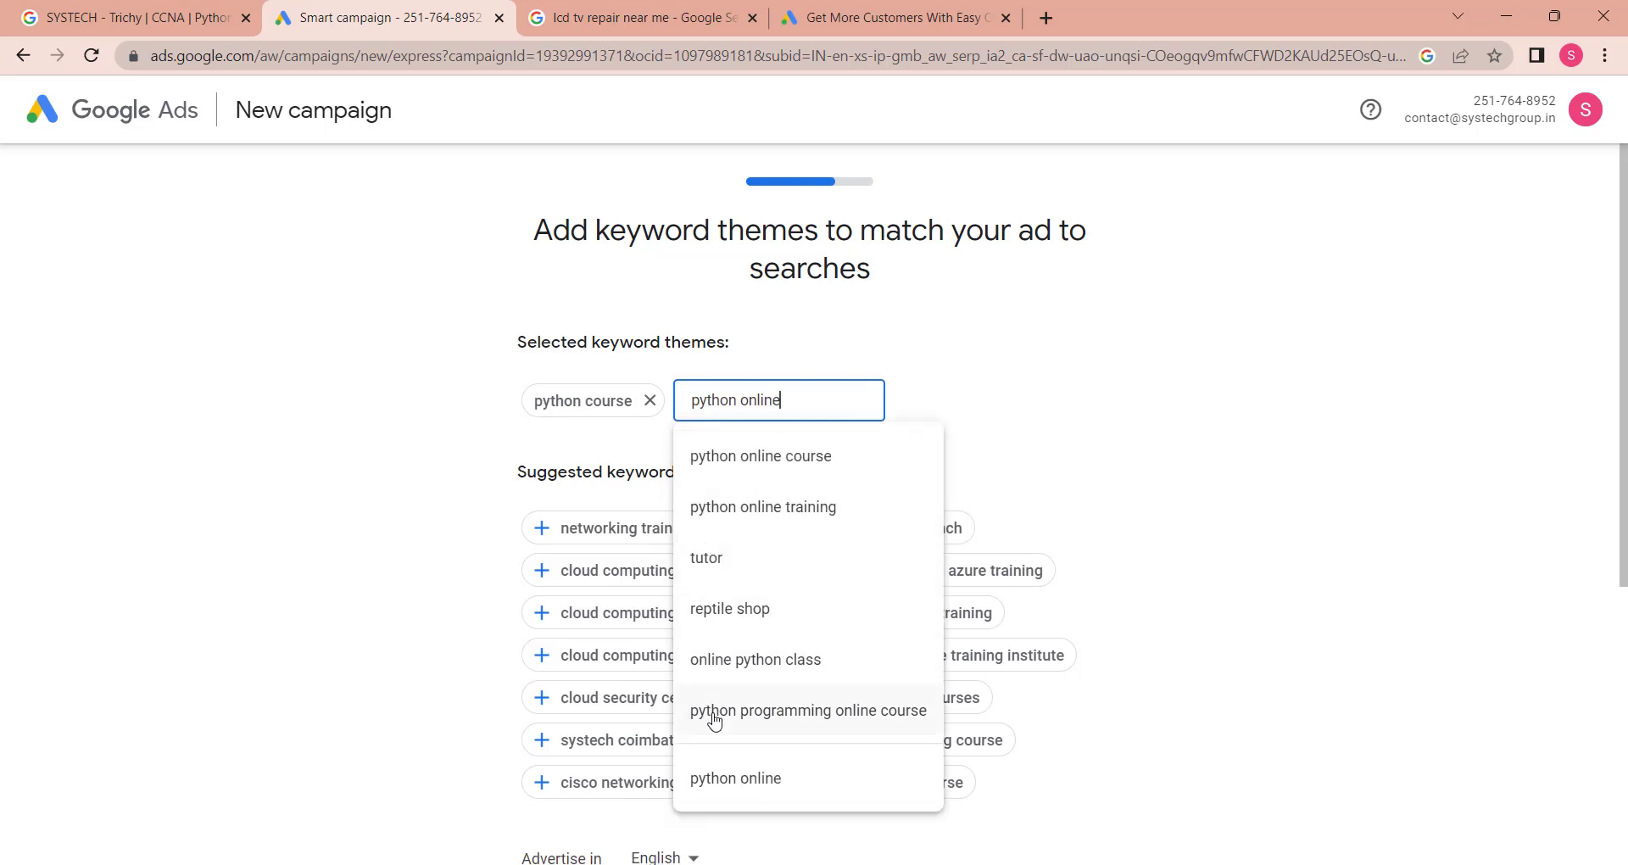
{"action": "left_click", "coordinate": [747, 457]}
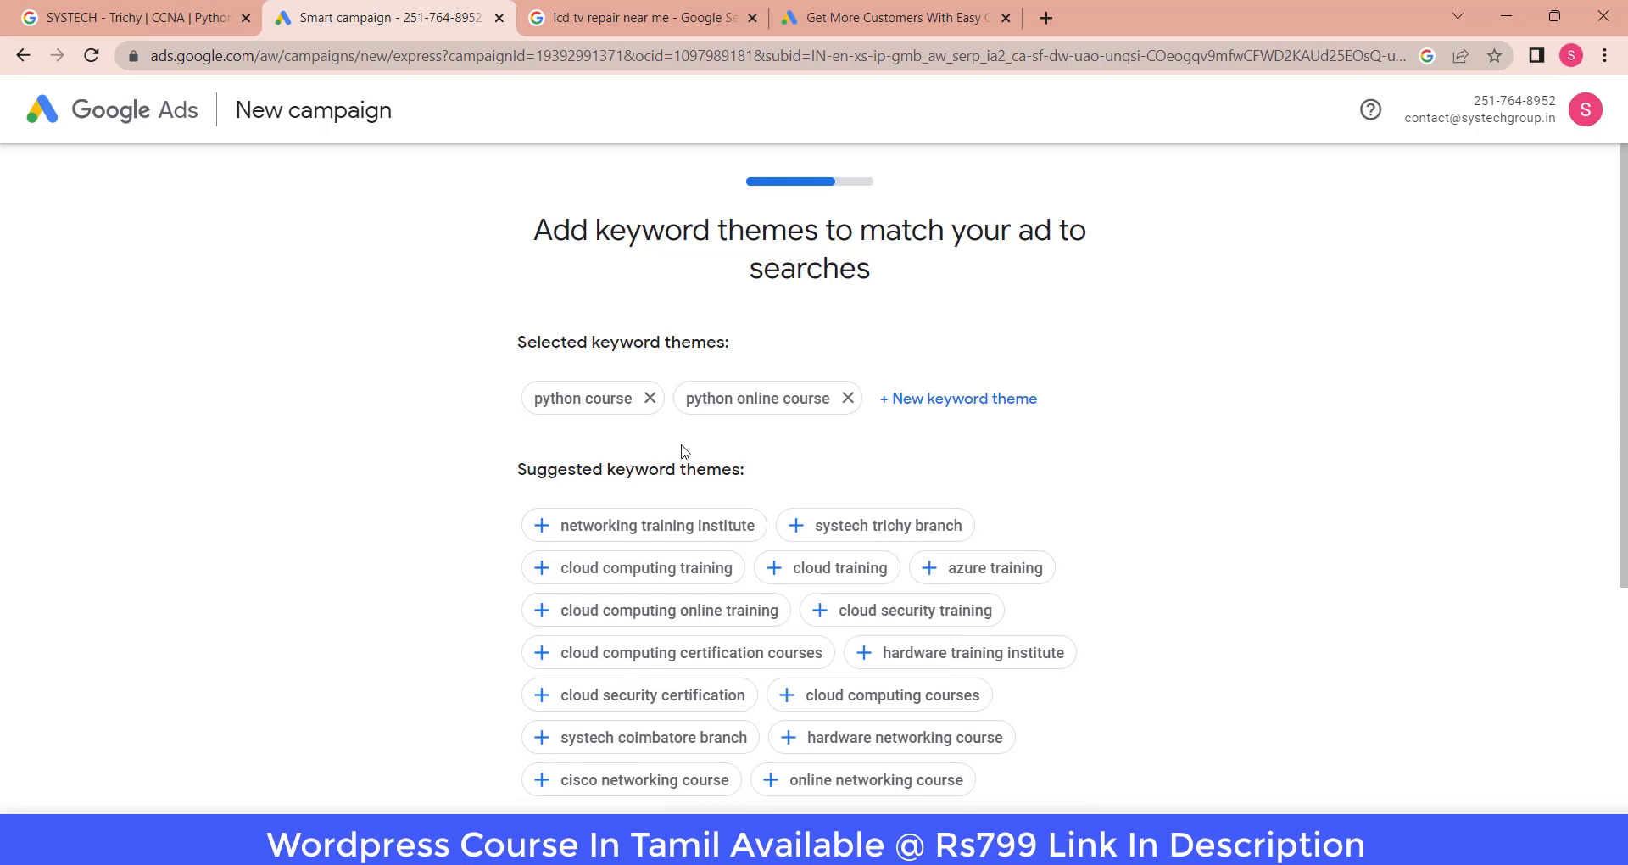
Go back to the ad-writing stage and select the whole Headline 1 text
{"action": "scroll", "coordinate": [685, 451], "scroll_direction": "down", "scroll_amount": 5}
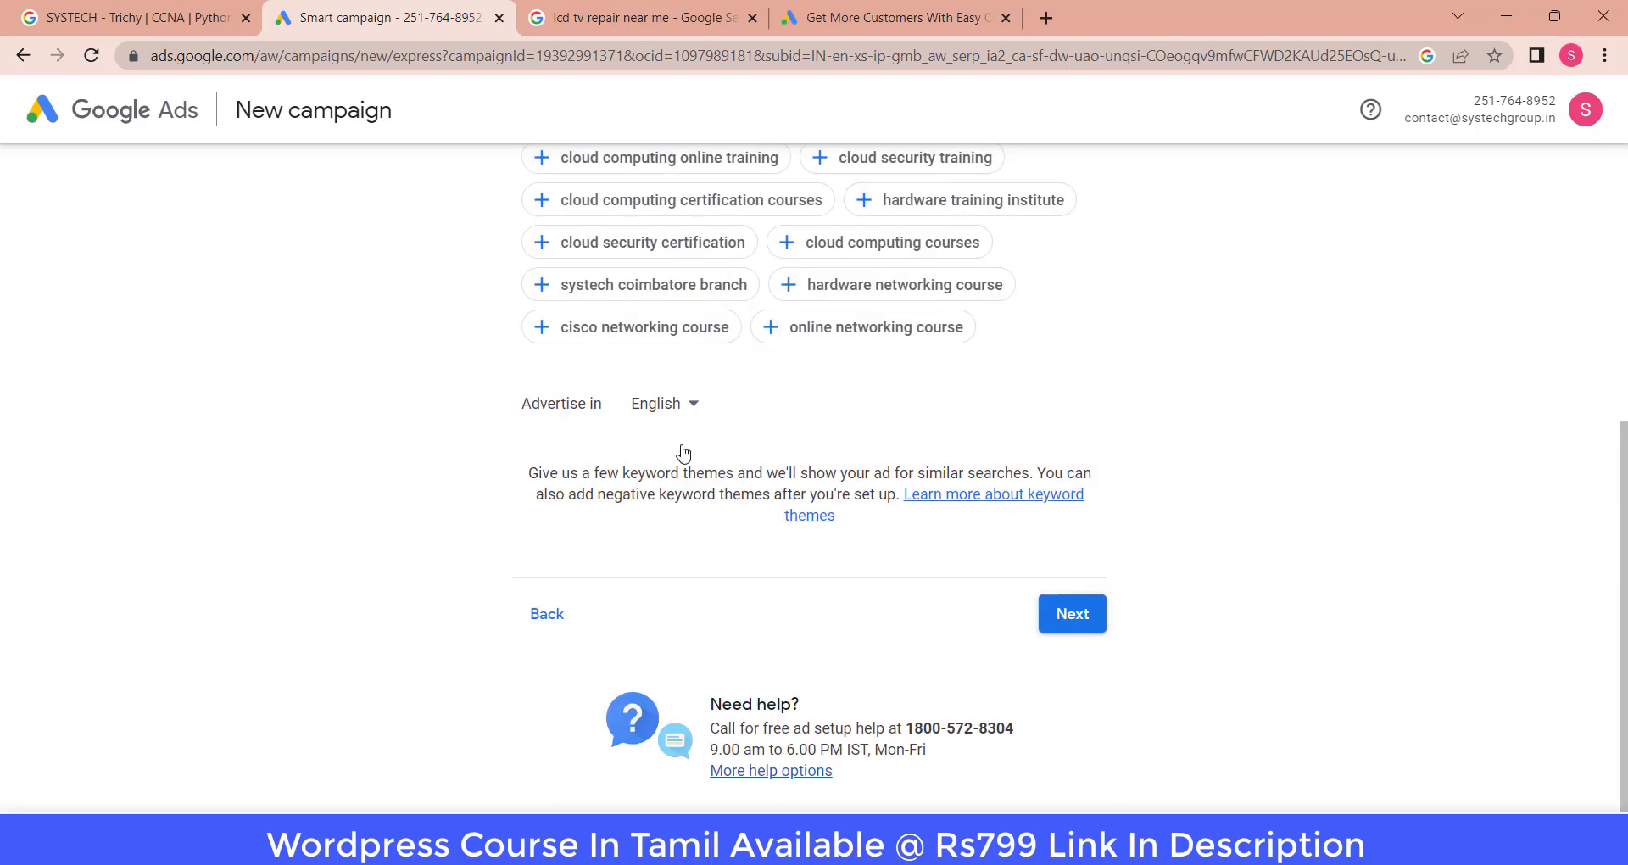
{"action": "left_click", "coordinate": [549, 618]}
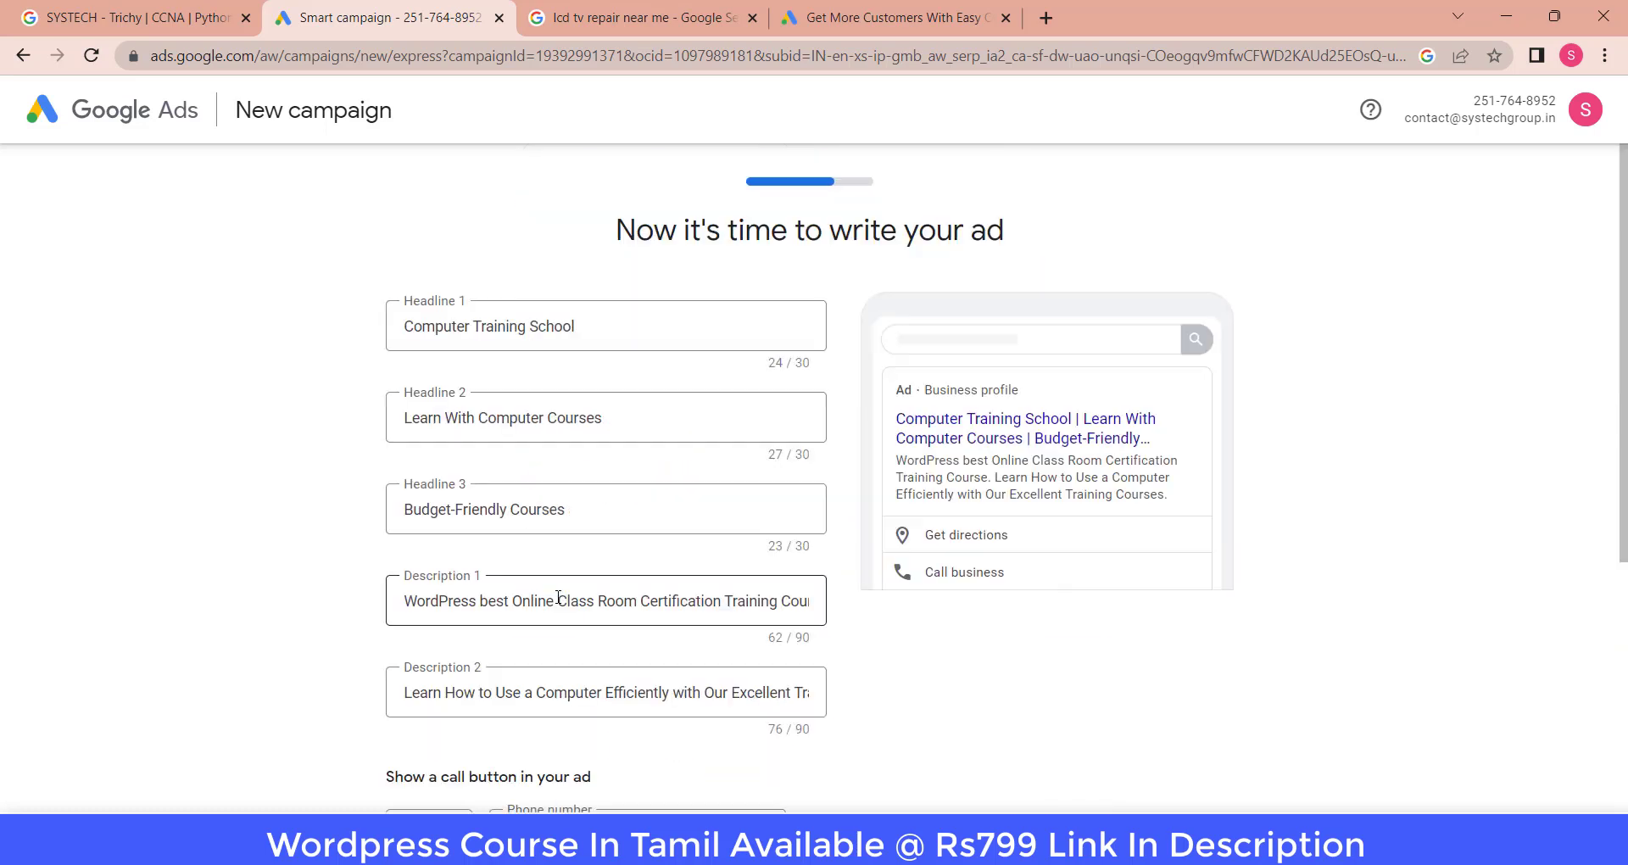
{"action": "triple_click", "coordinate": [607, 334]}
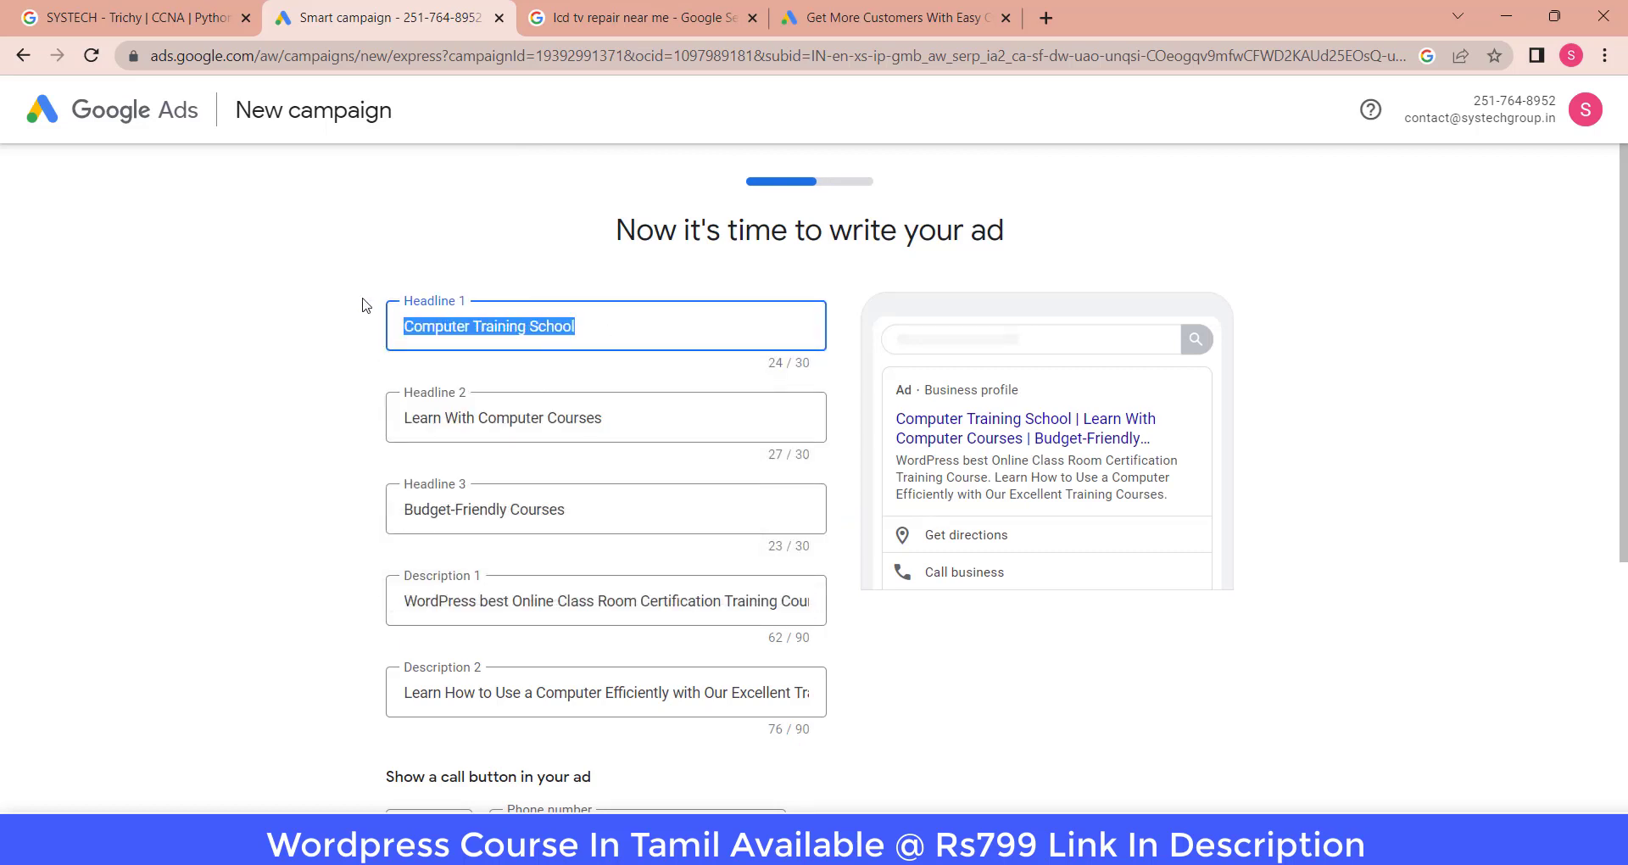
Switch to the Google search results, search for "bike repair near me", and examine the results page
{"action": "left_click", "coordinate": [670, 17]}
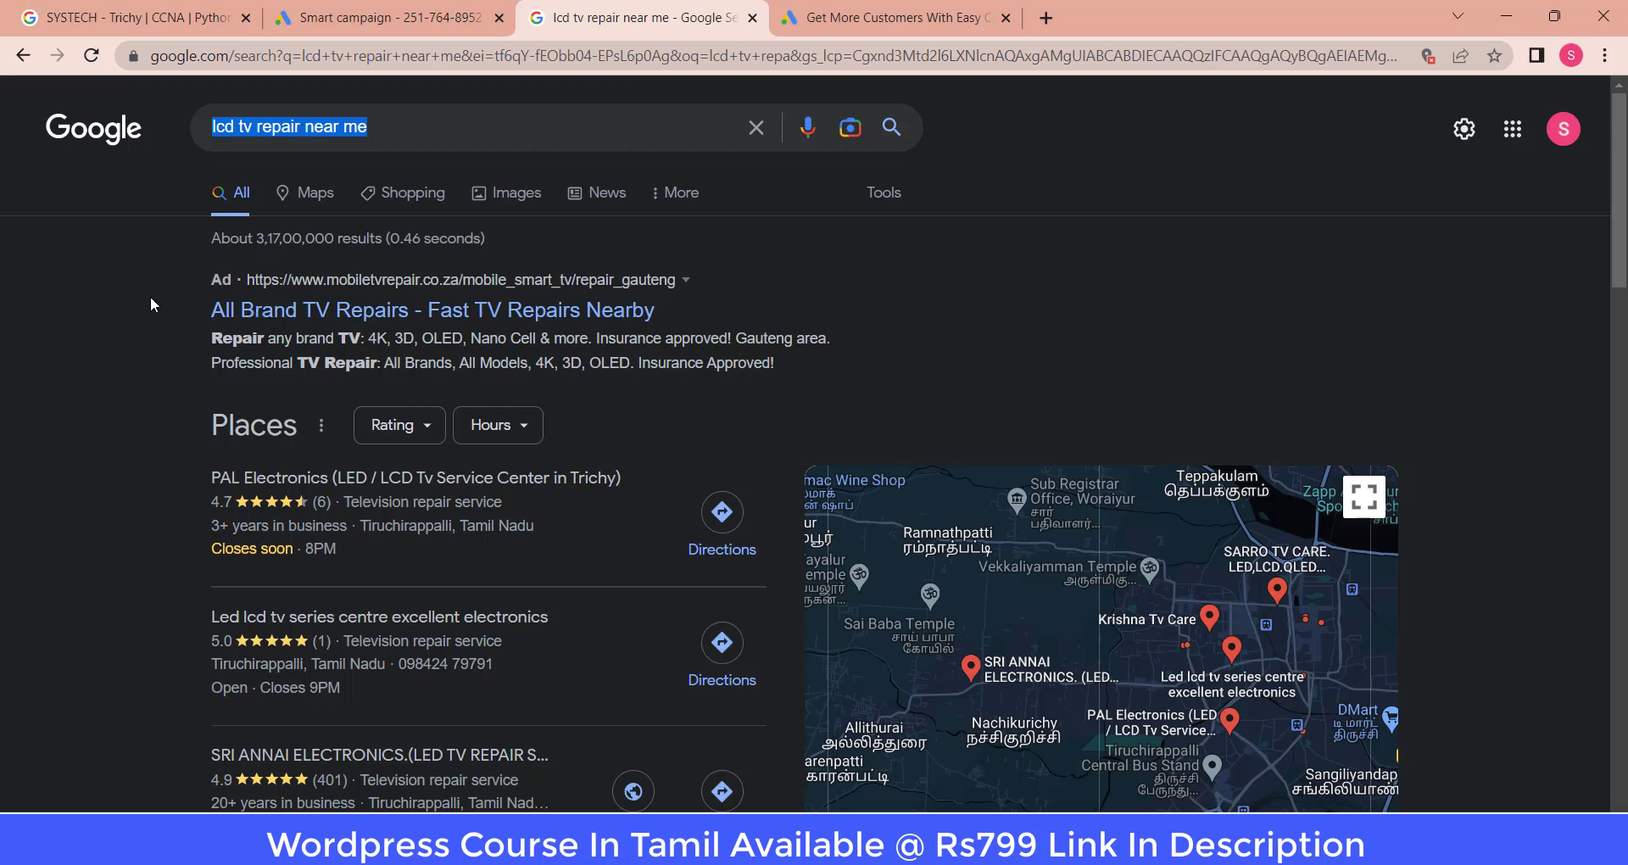
{"action": "left_click", "coordinate": [367, 113]}
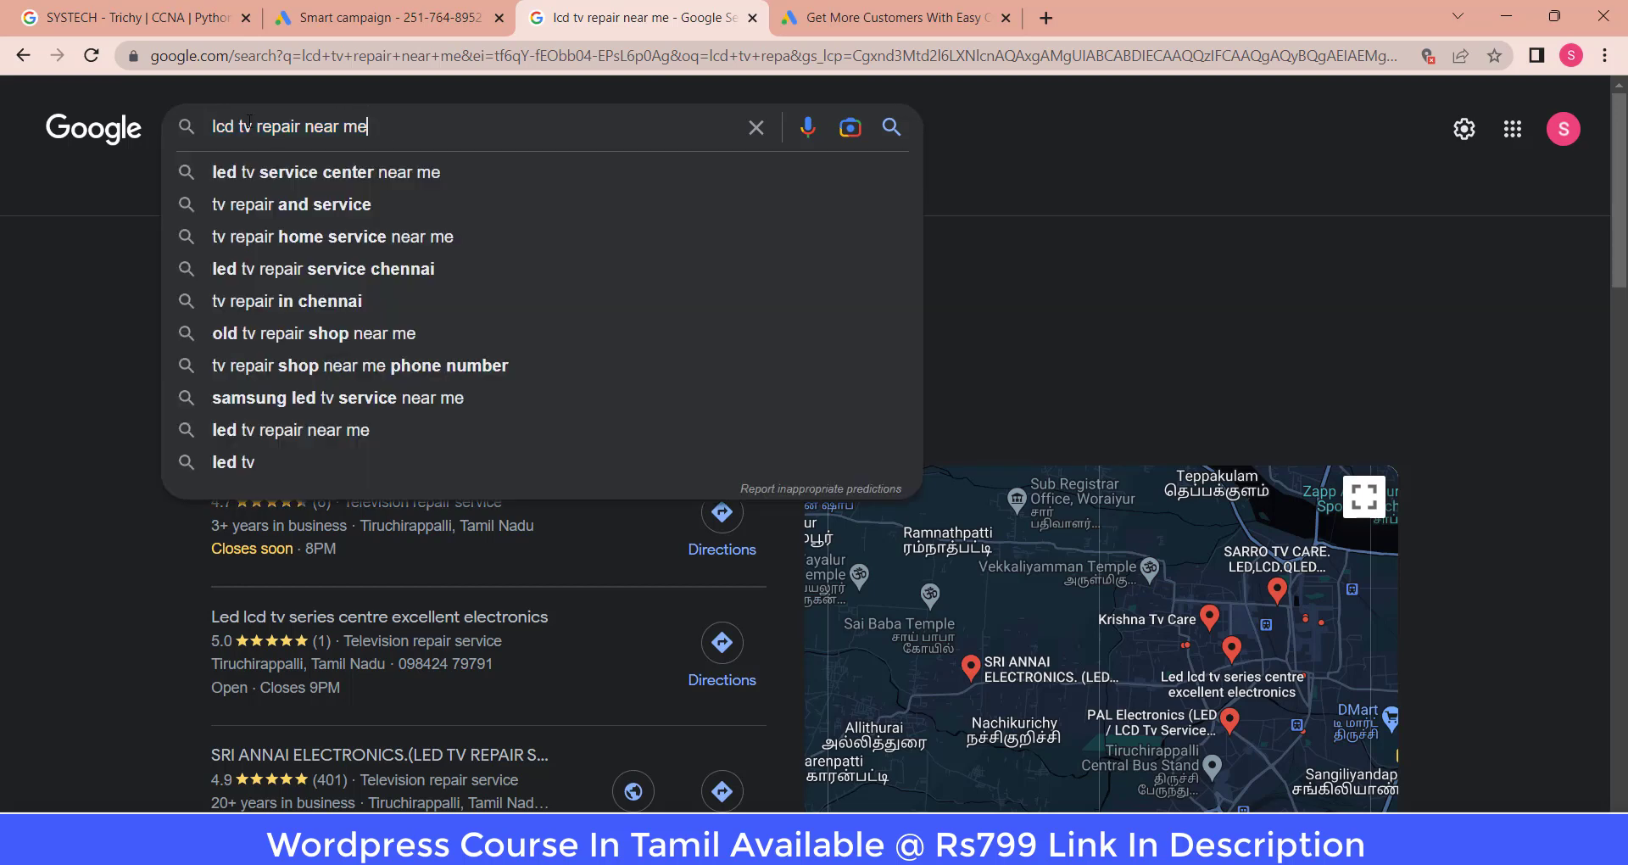
{"action": "left_click_drag", "start_coordinate": [251, 126], "coordinate": [206, 125]}
{"action": "key", "text": "BackSpace"}
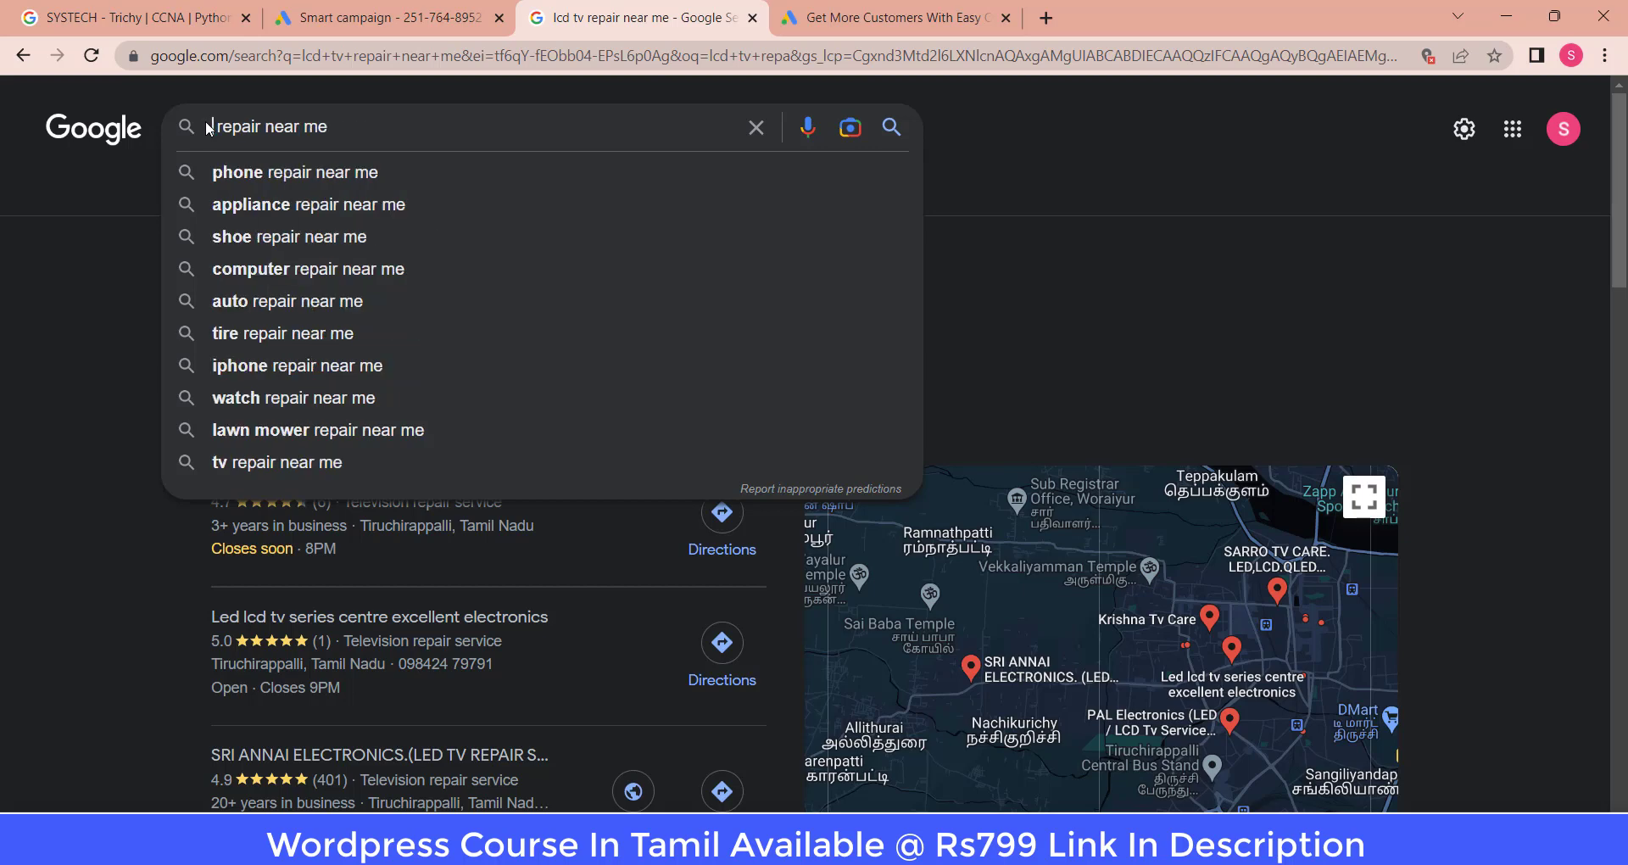
{"action": "type", "text": "bike"}
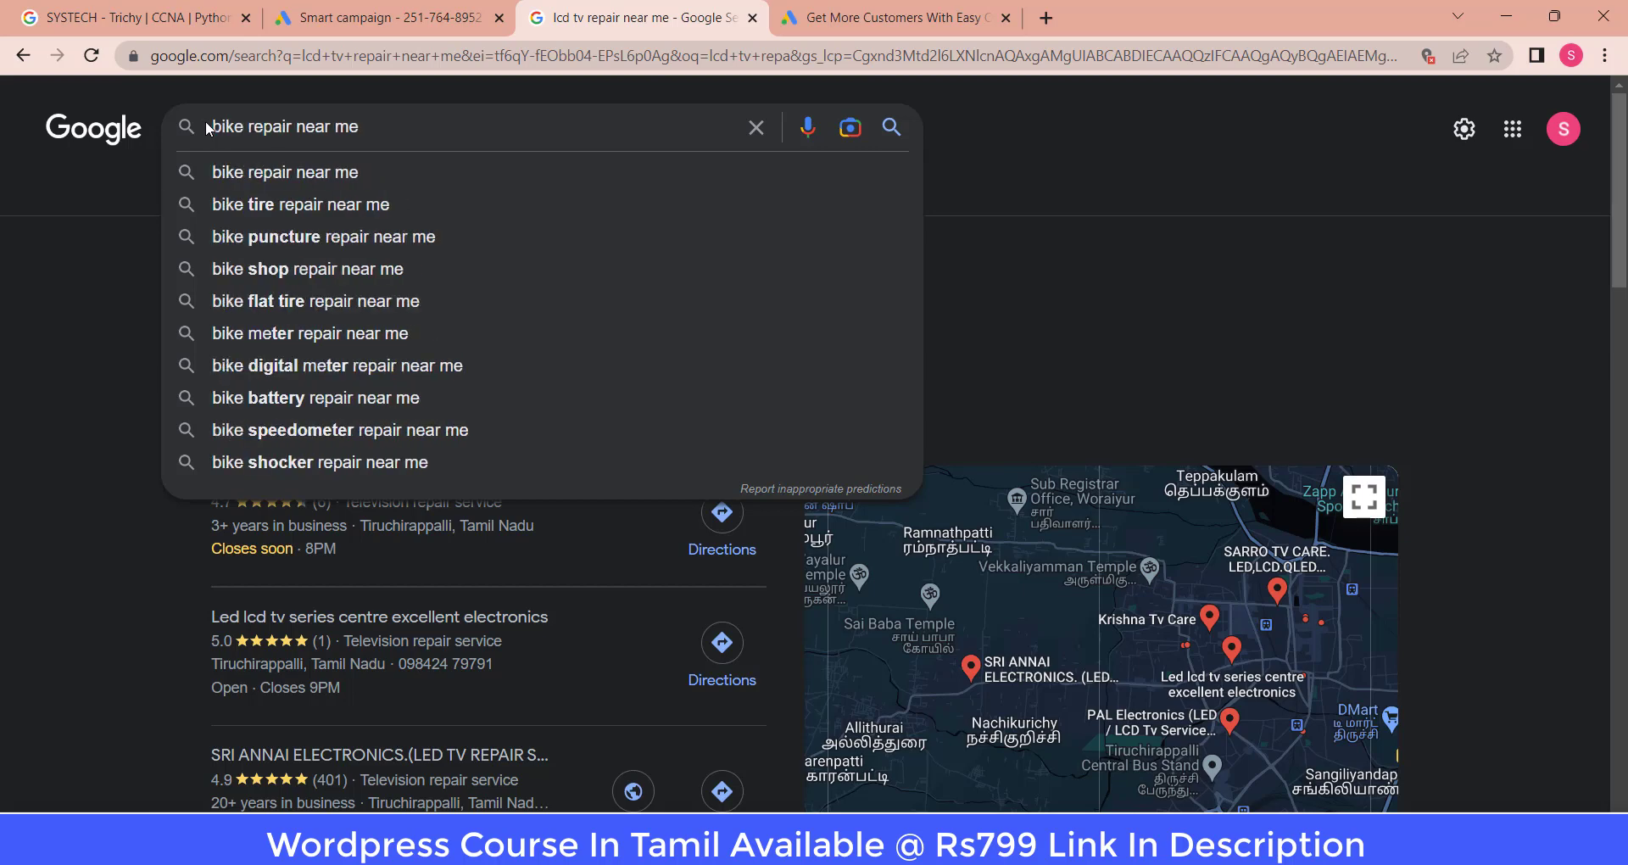
{"action": "key", "text": "Return"}
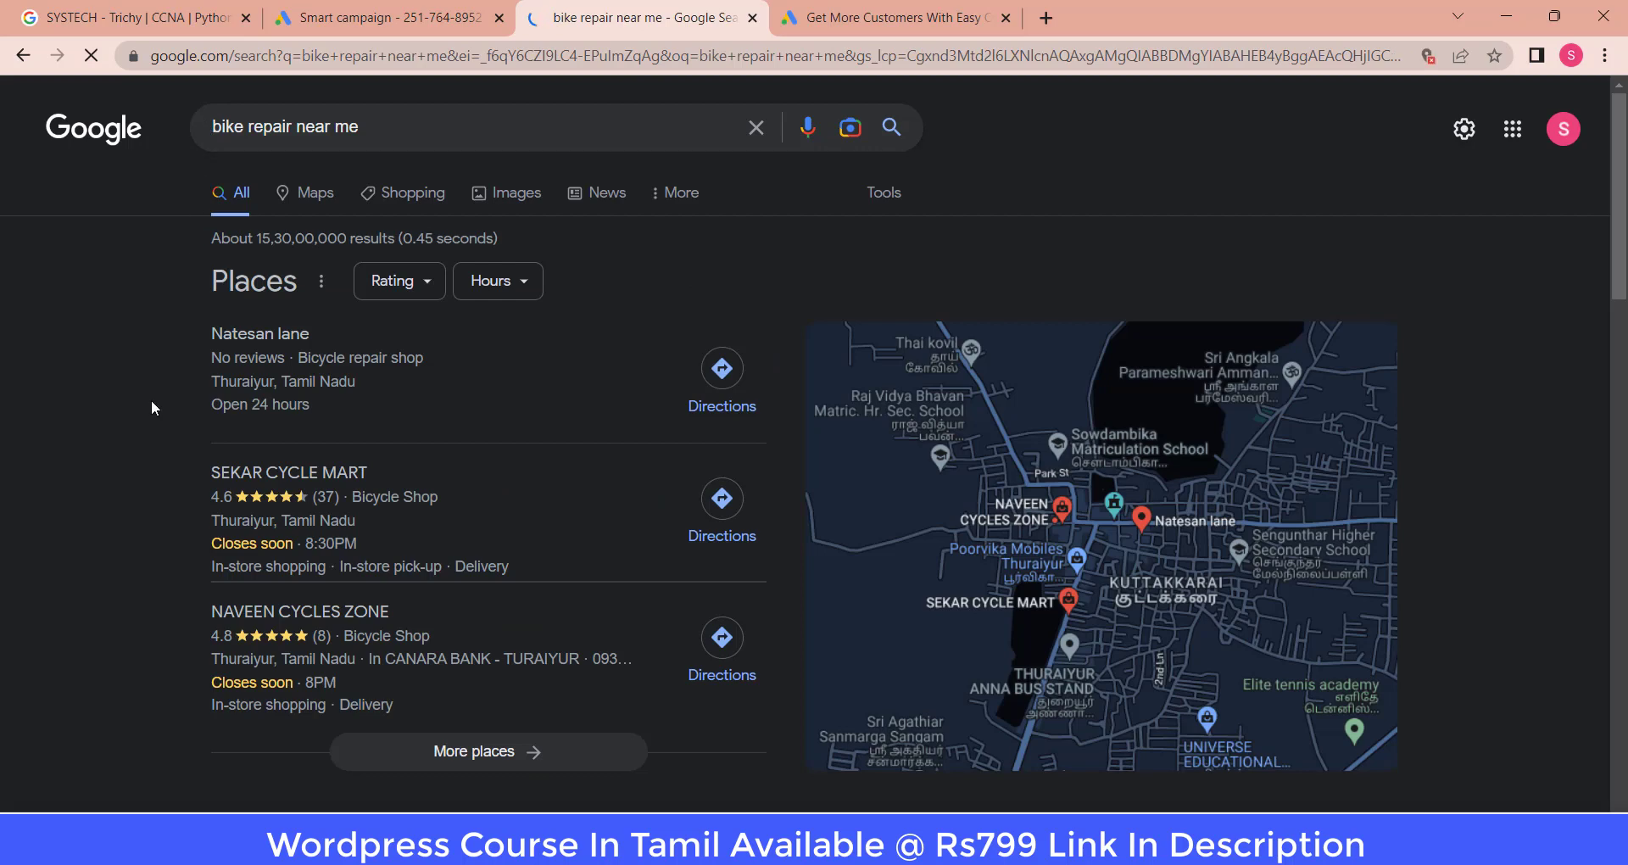
{"action": "scroll", "coordinate": [151, 400], "scroll_direction": "down", "scroll_amount": 5}
{"action": "scroll", "coordinate": [151, 399], "scroll_direction": "down", "scroll_amount": 1}
{"action": "scroll", "coordinate": [151, 399], "scroll_direction": "up", "scroll_amount": 7}
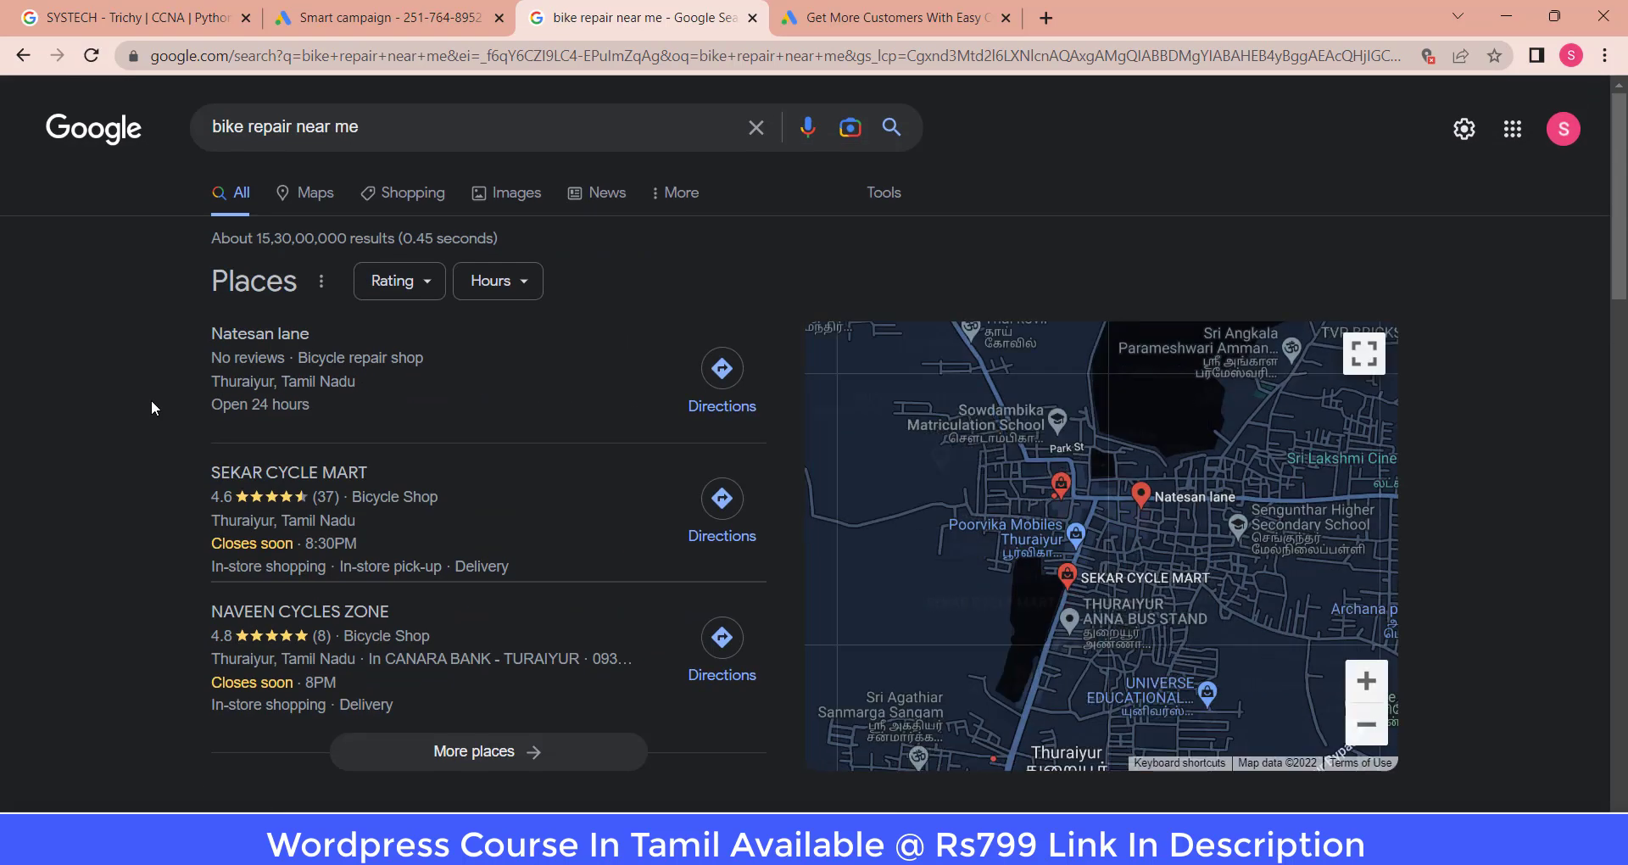
Replace the search query and search Google for the suggested "beauty parlour near me"
{"action": "left_click", "coordinate": [287, 128]}
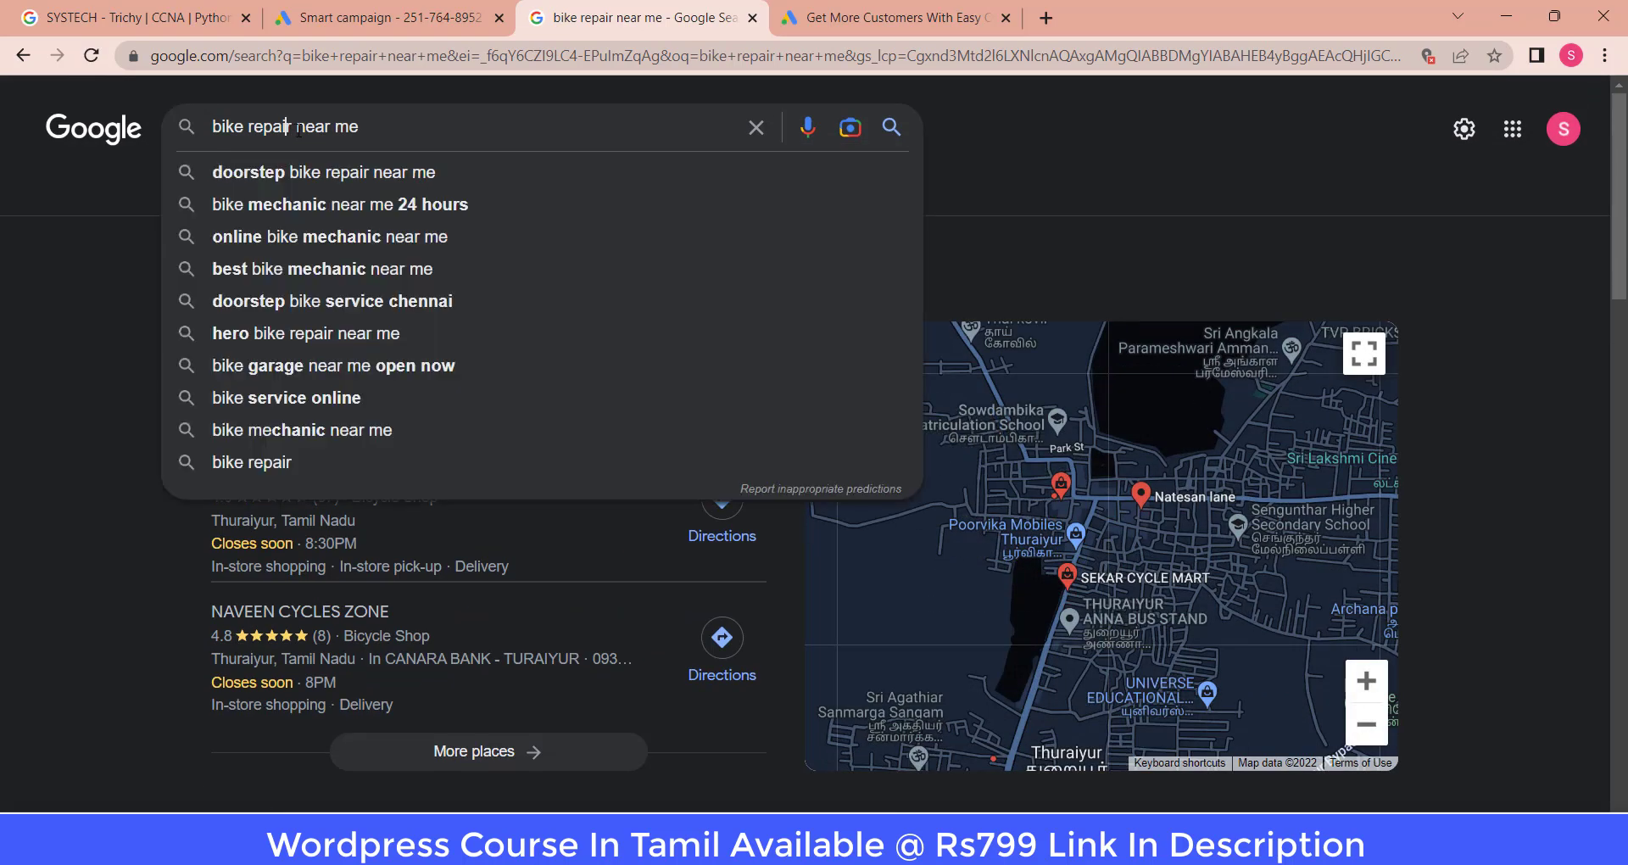
{"action": "left_click_drag", "start_coordinate": [386, 128], "coordinate": [117, 100]}
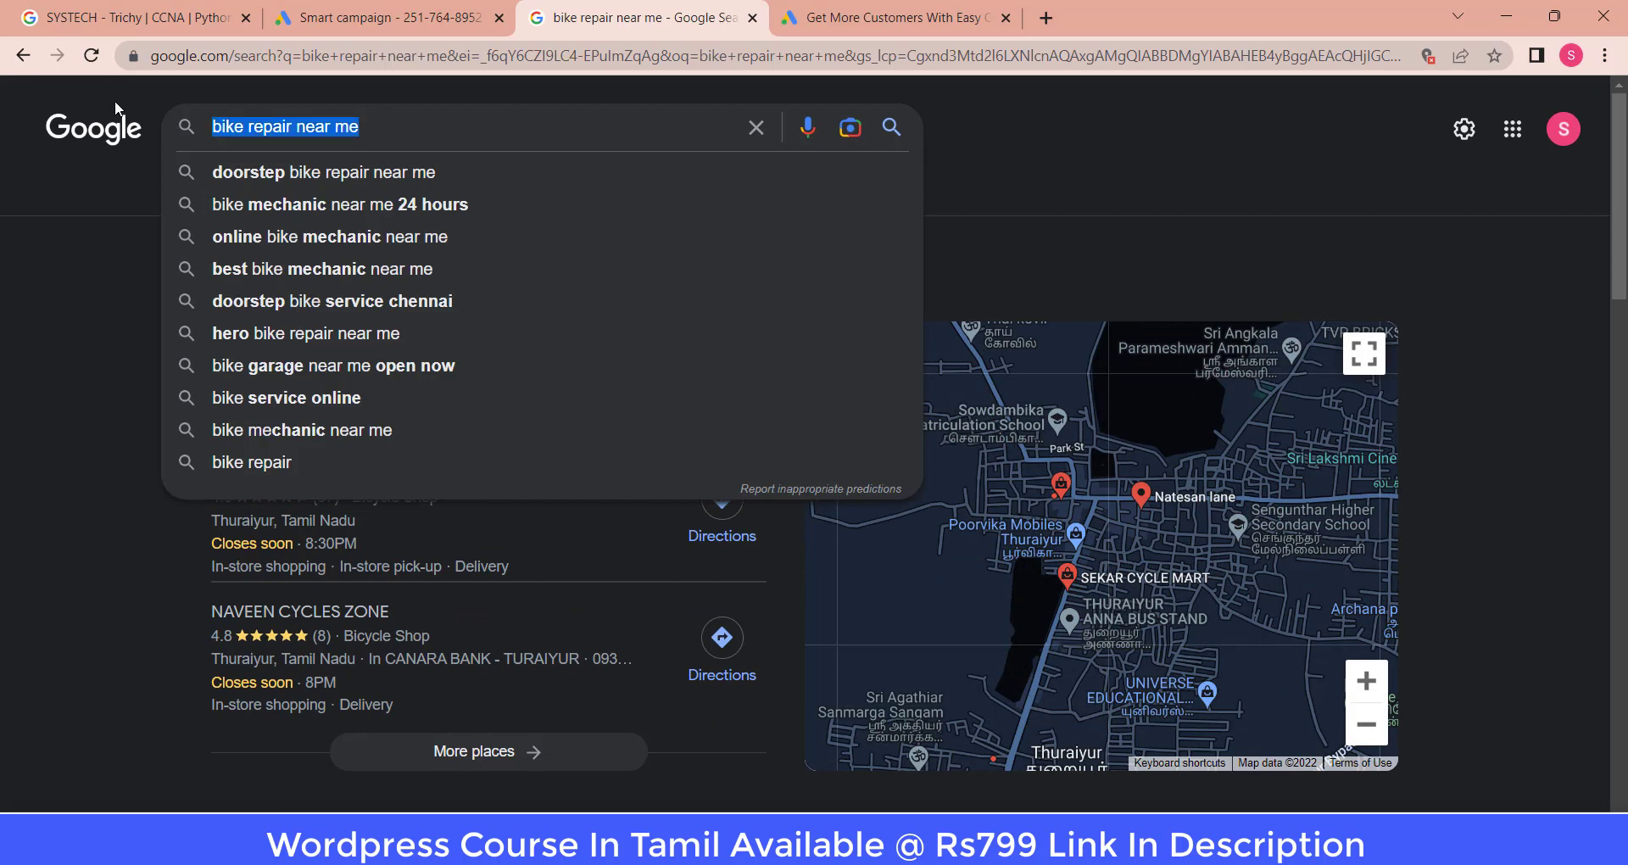
{"action": "type", "text": "bea"}
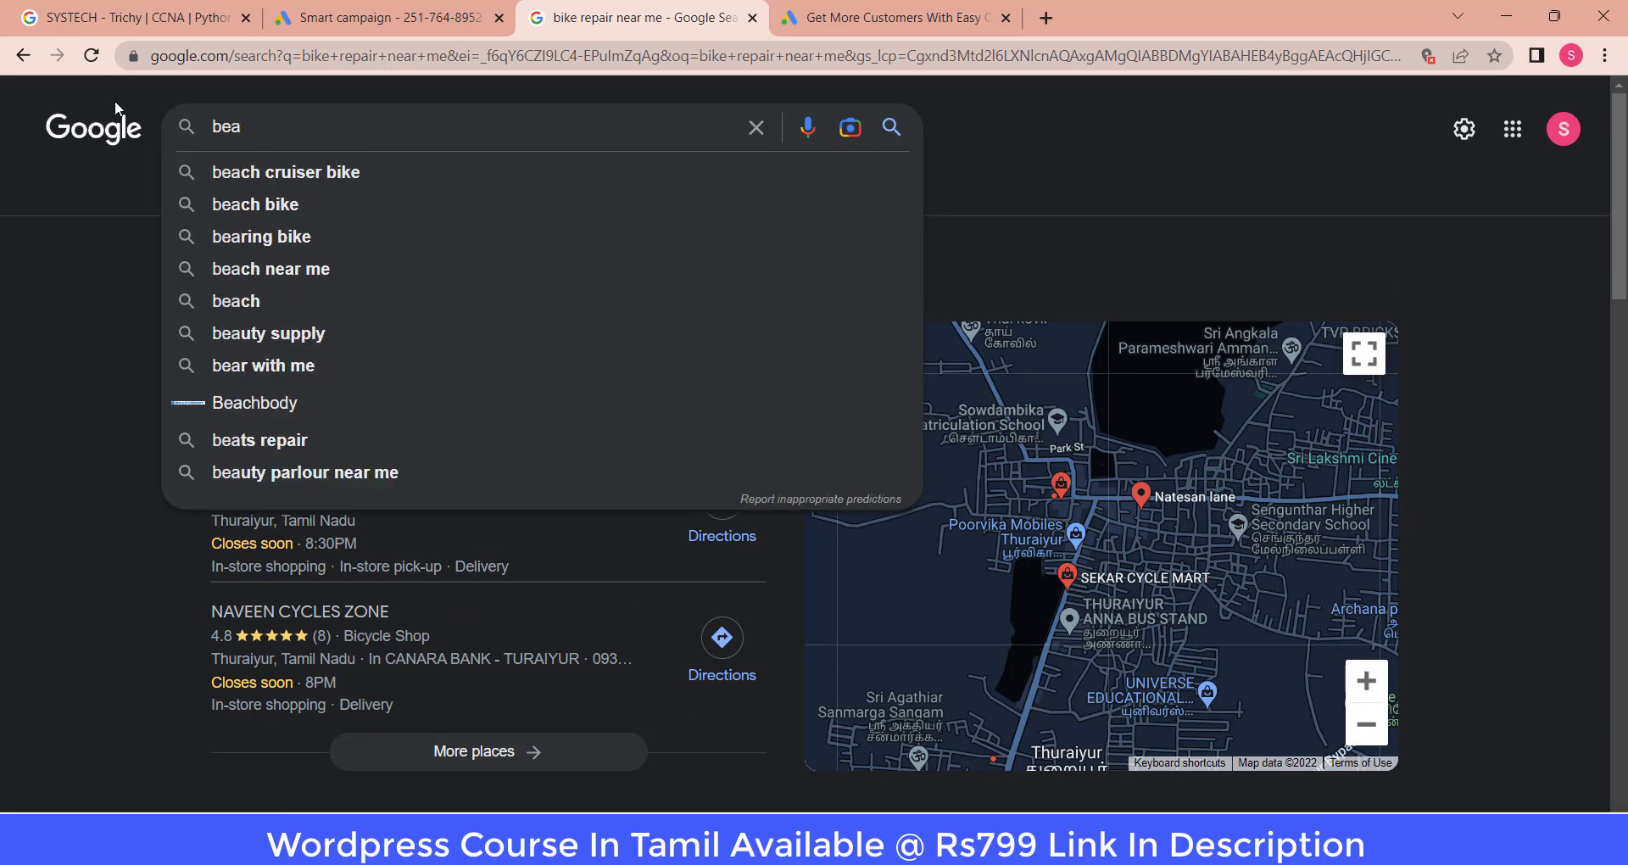
{"action": "type", "text": "tu"}
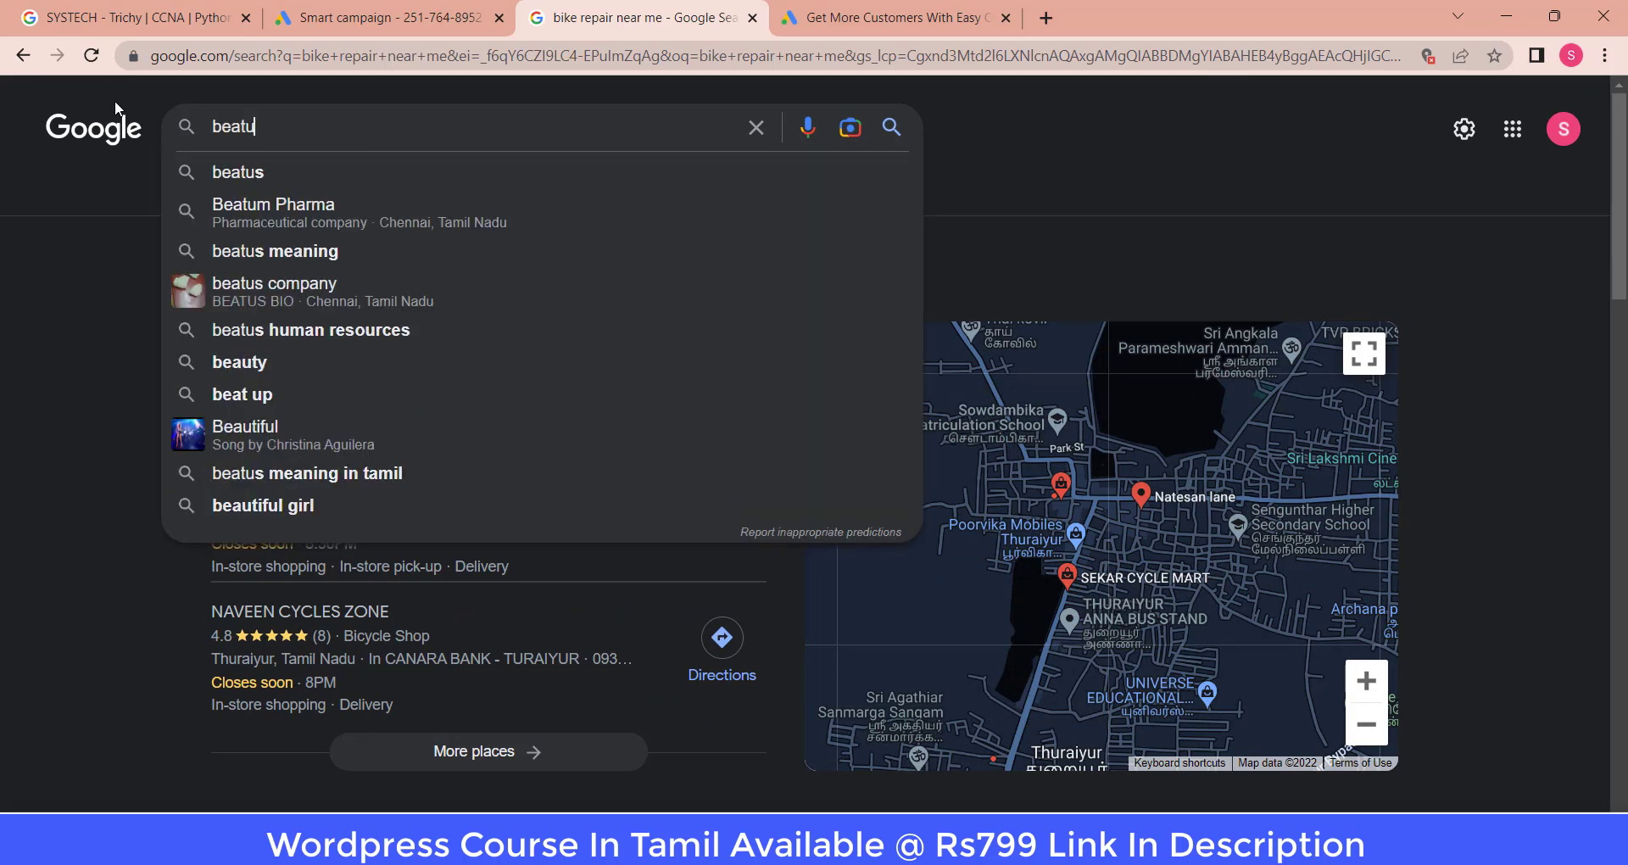
{"action": "type", "text": "ty"}
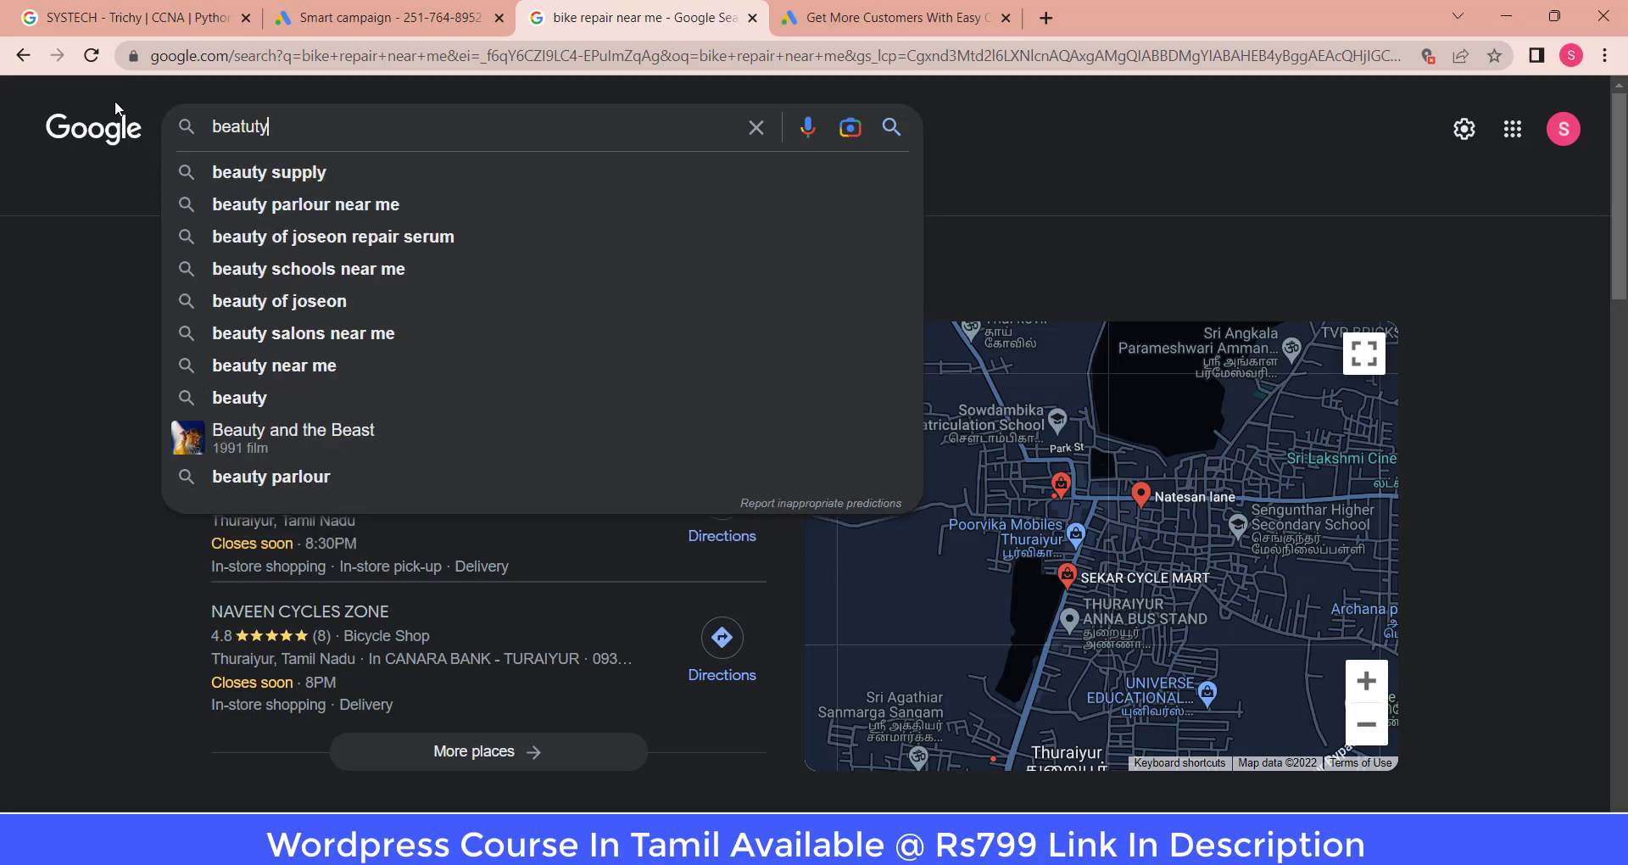
{"action": "type", "text": "par"}
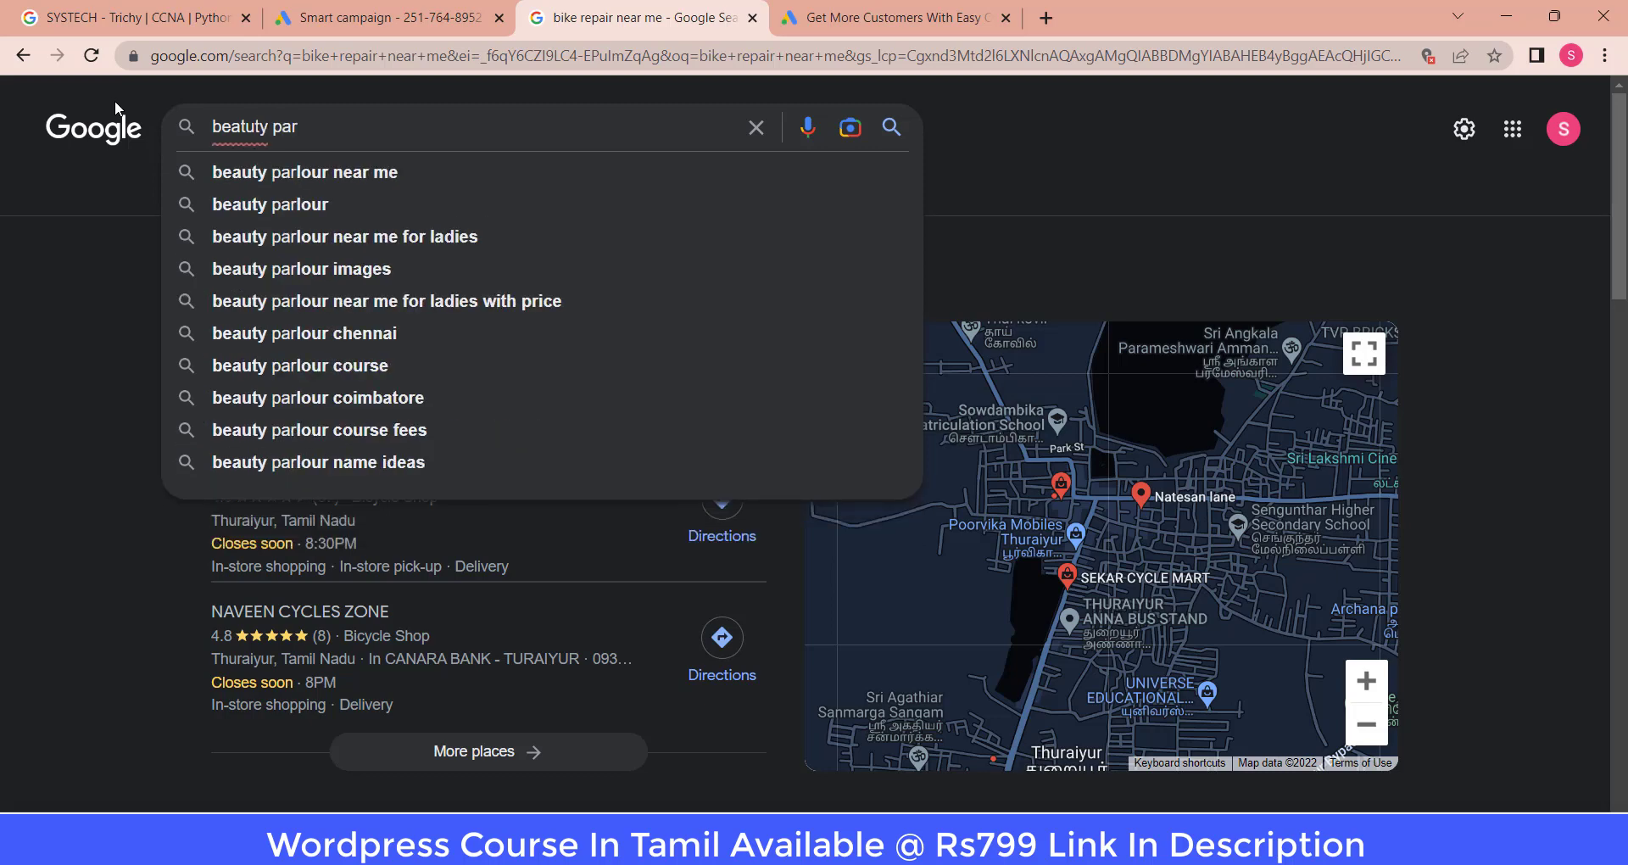
{"action": "key", "text": "Down"}
{"action": "key", "text": "Return"}
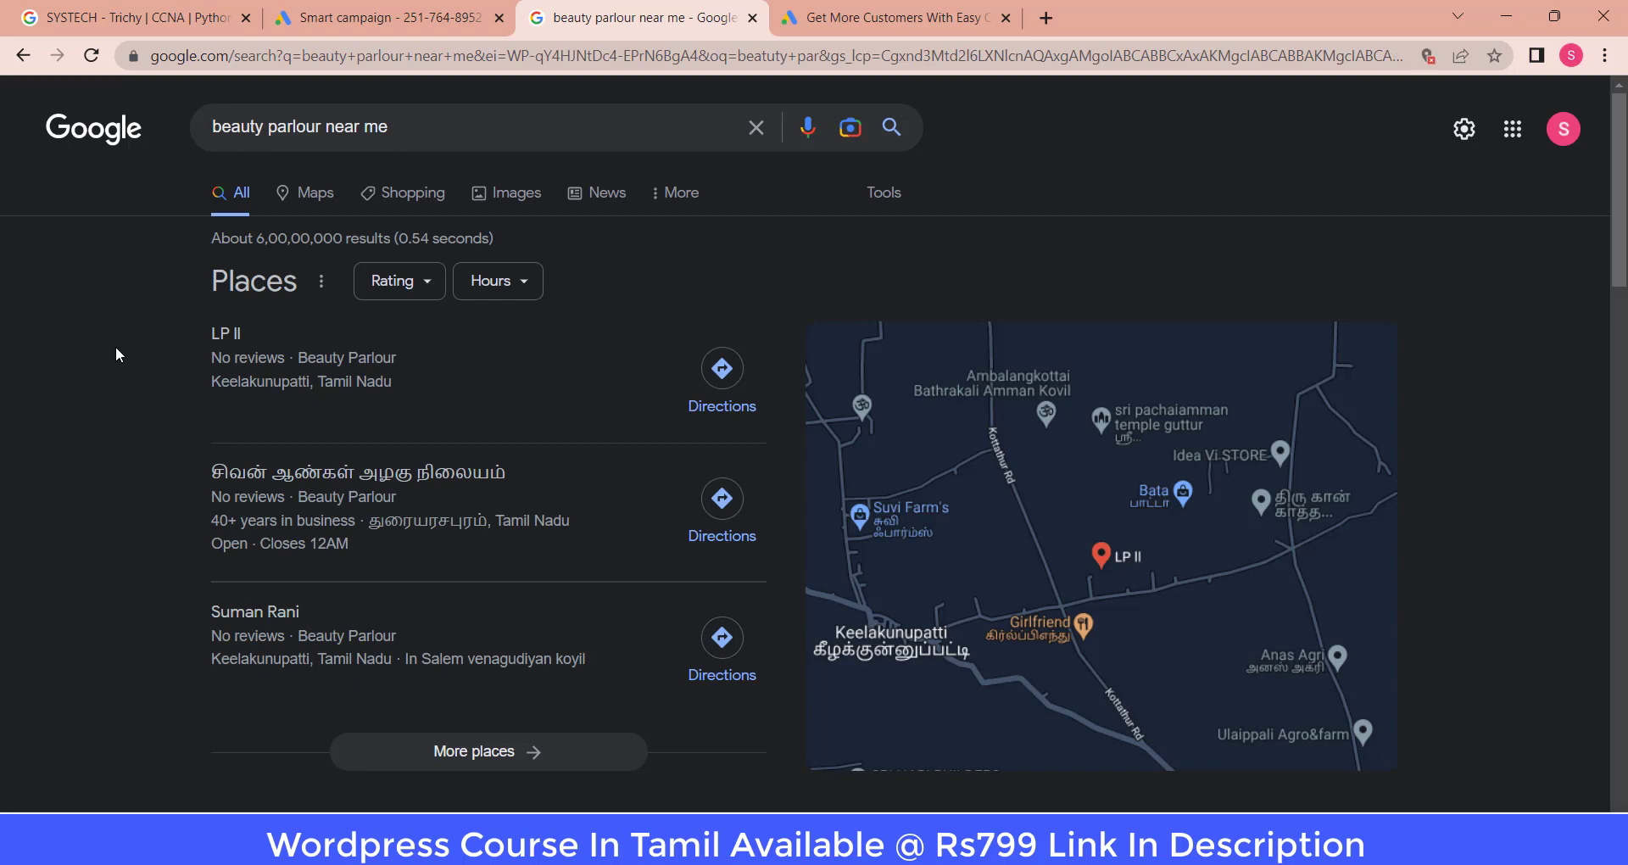
Examine the beauty parlour listings, the surrounding area on the map, and the web results below
{"action": "scroll", "coordinate": [116, 346], "scroll_direction": "down", "scroll_amount": 3}
{"action": "scroll", "coordinate": [116, 346], "scroll_direction": "down", "scroll_amount": 3}
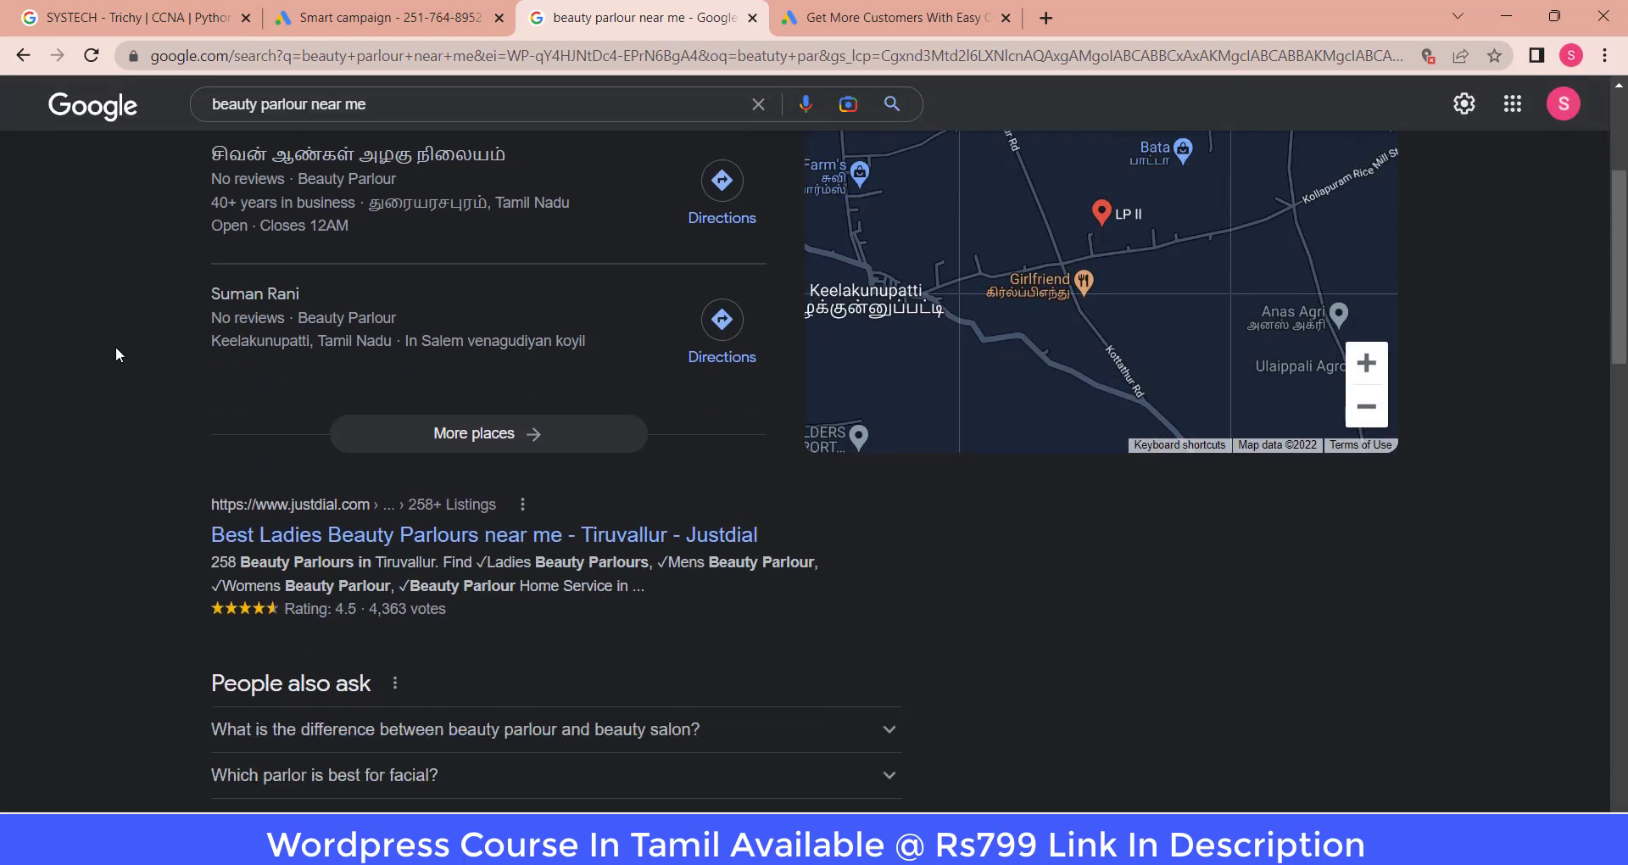
{"action": "scroll", "coordinate": [1289, 539], "scroll_direction": "up", "scroll_amount": 4}
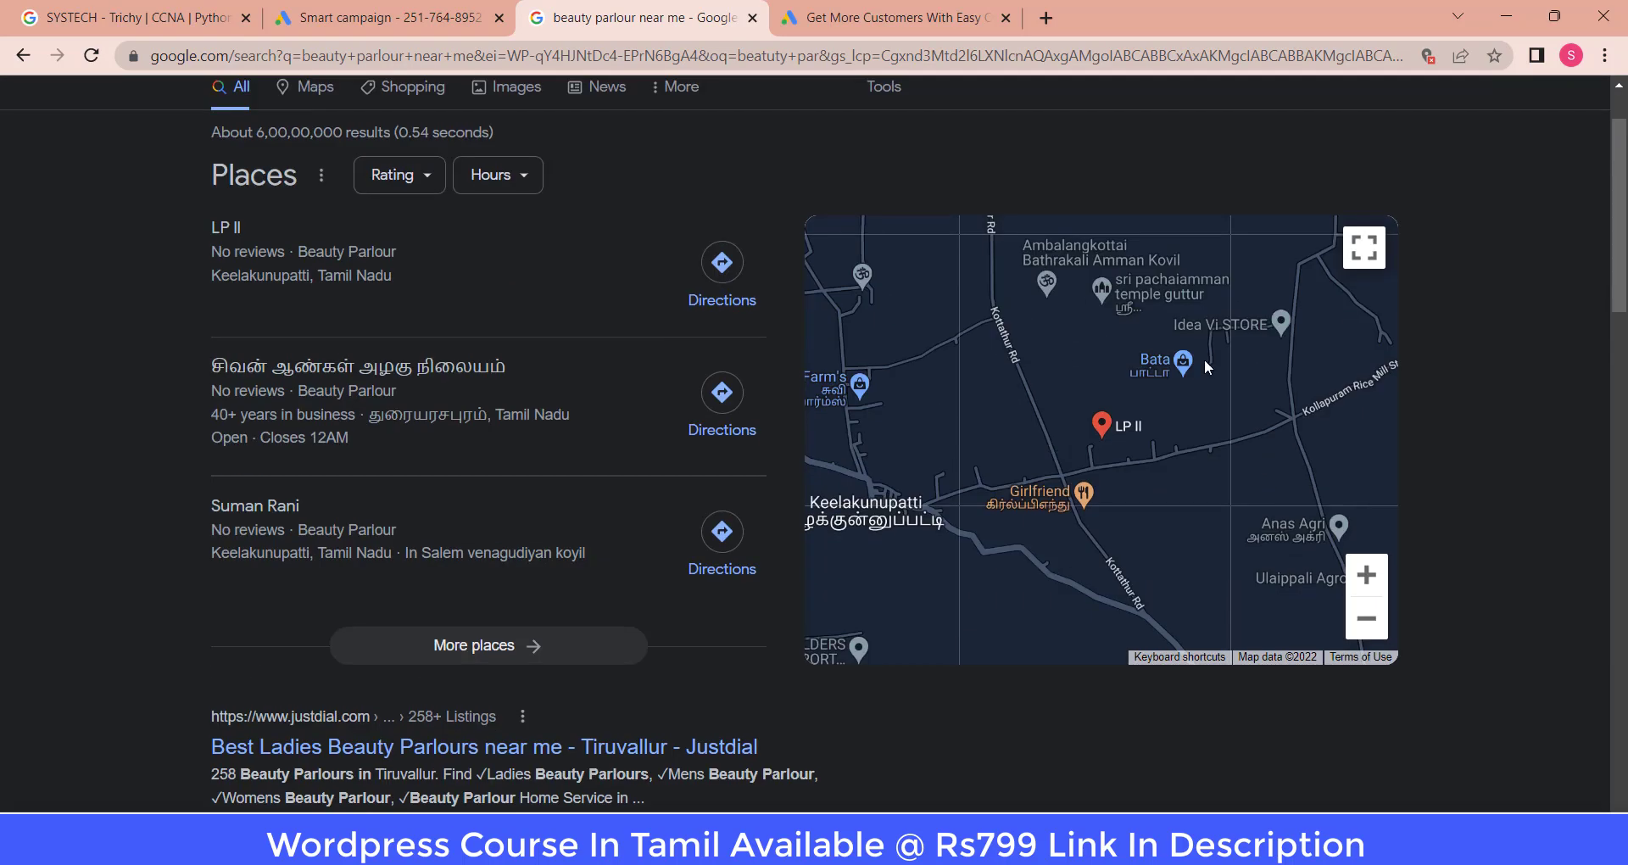
{"action": "scroll", "coordinate": [1205, 359], "scroll_direction": "up", "scroll_amount": 2}
{"action": "scroll", "coordinate": [1205, 359], "scroll_direction": "down", "scroll_amount": 5}
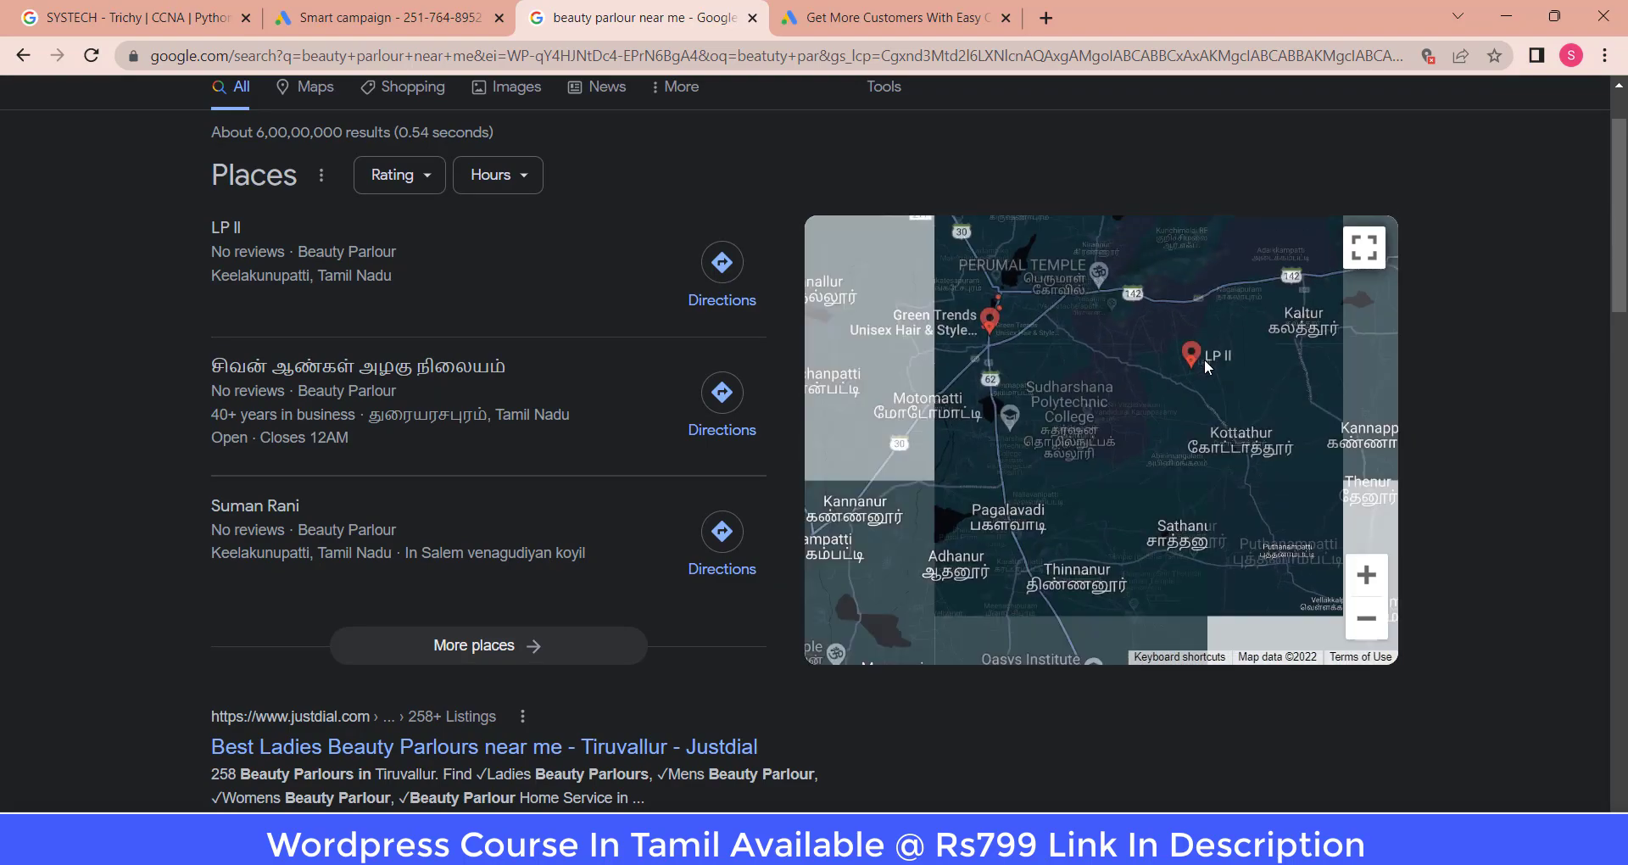
{"action": "scroll", "coordinate": [1205, 359], "scroll_direction": "down", "scroll_amount": 2}
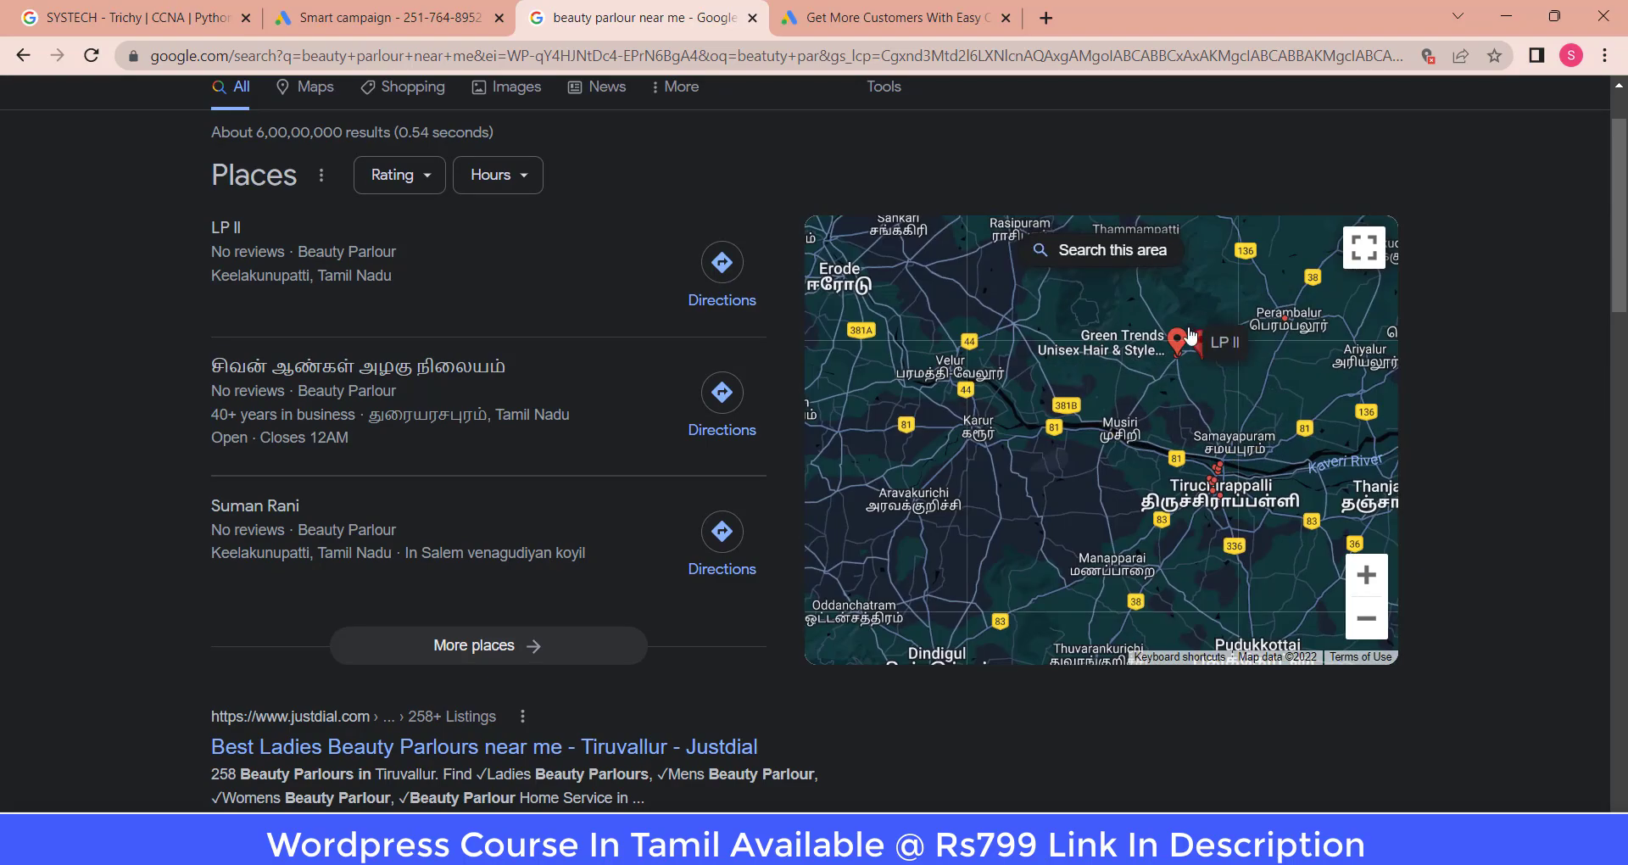
{"action": "scroll", "coordinate": [46, 472], "scroll_direction": "up", "scroll_amount": 2}
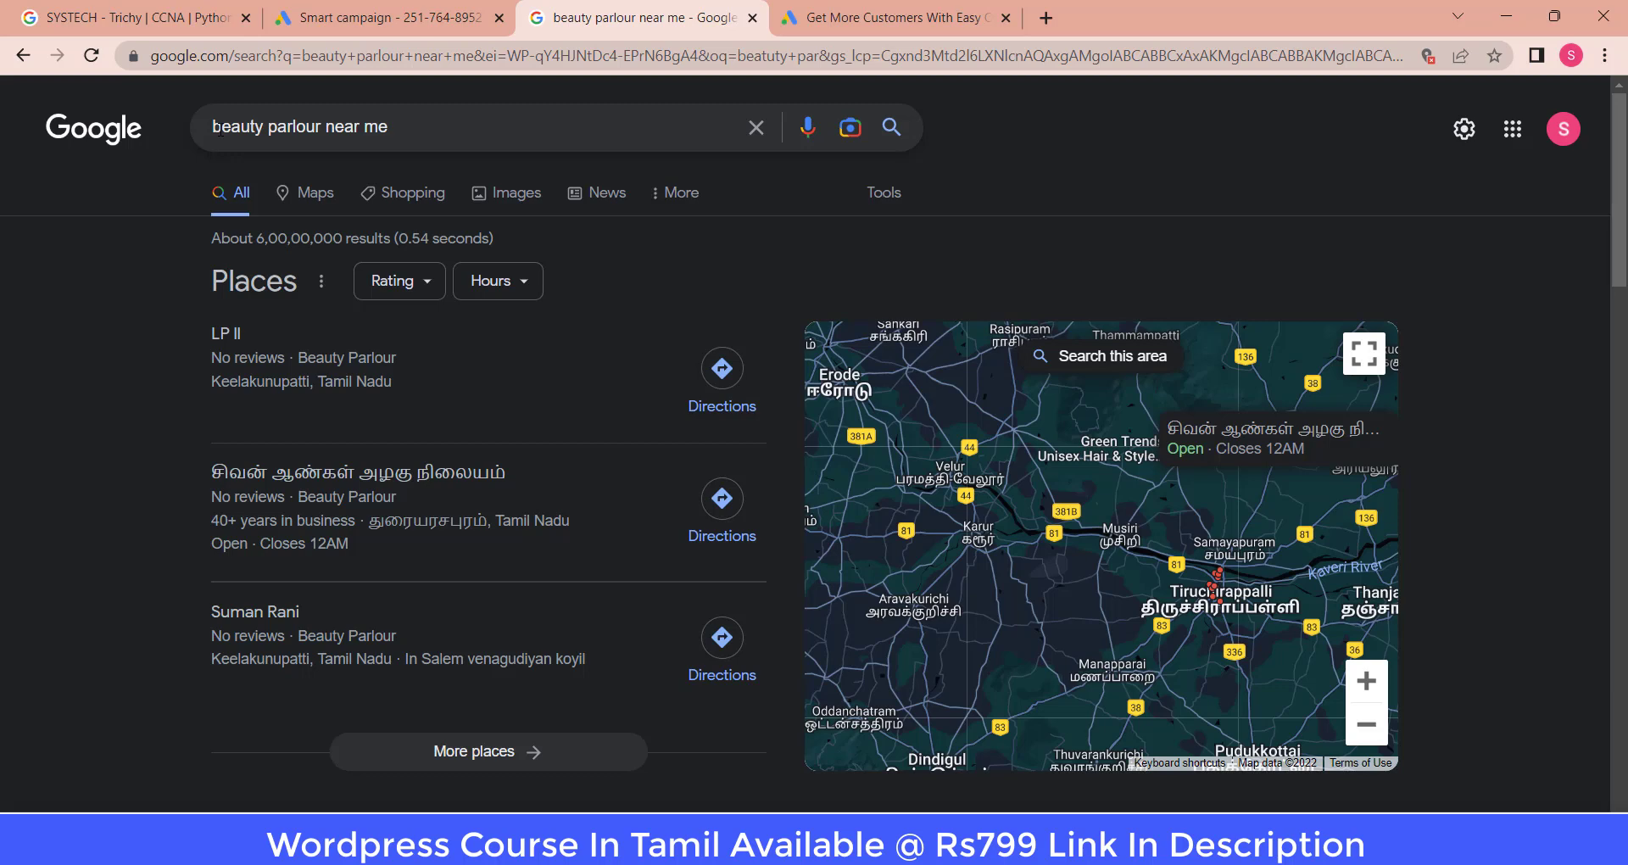
{"action": "scroll", "coordinate": [255, 519], "scroll_direction": "down", "scroll_amount": 3}
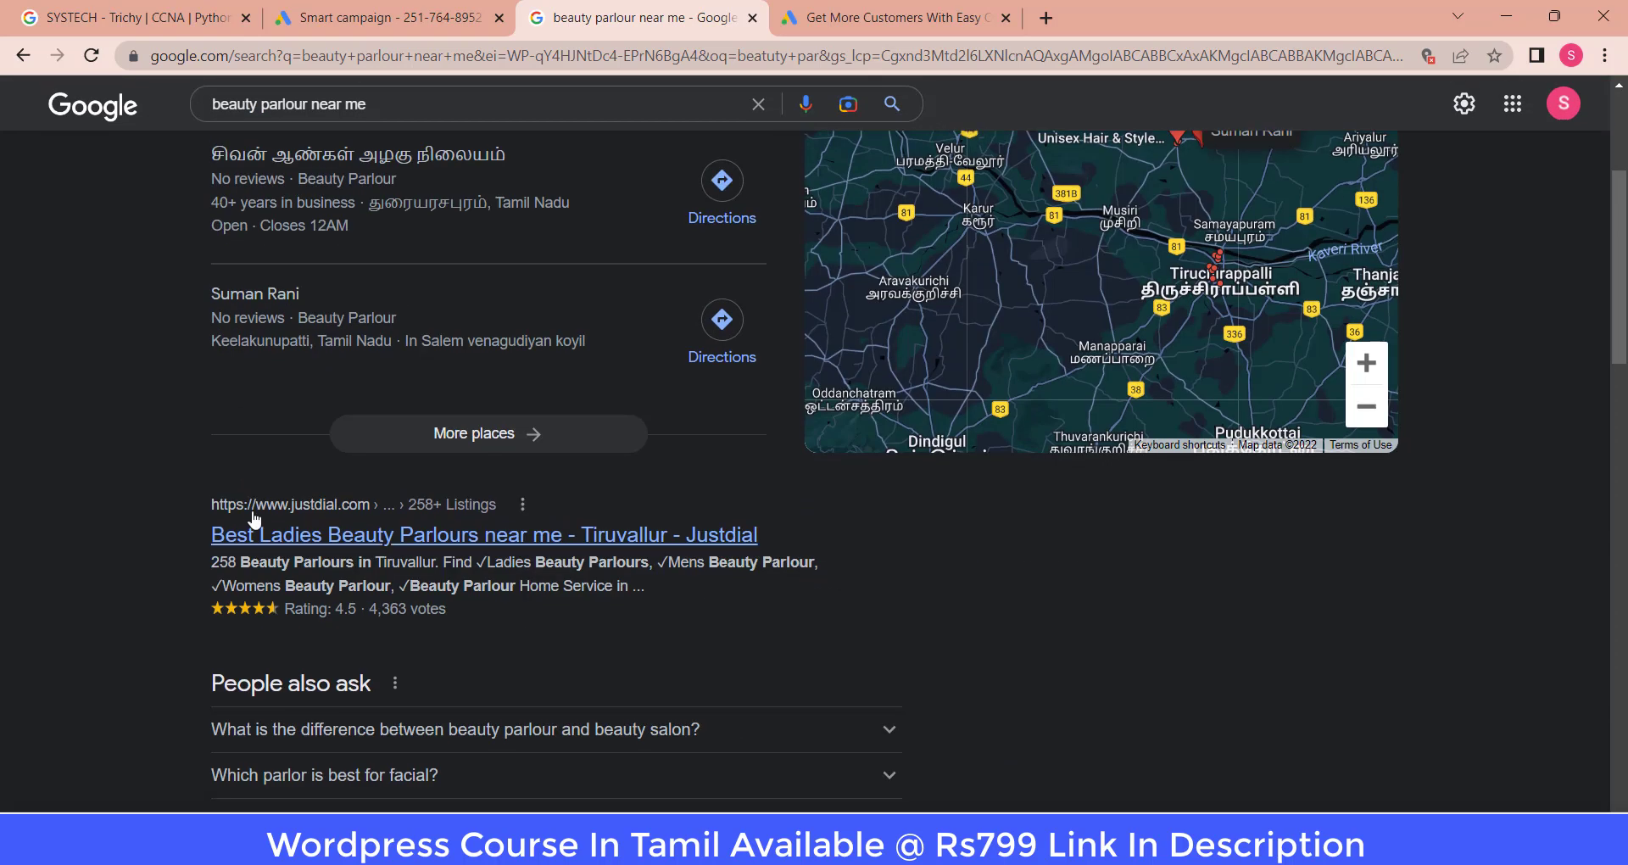
{"action": "scroll", "coordinate": [252, 519], "scroll_direction": "up", "scroll_amount": 4}
Return to the Smart campaign's ad-writing stage and replace Headline 1 with "Best Python Course"
{"action": "left_click", "coordinate": [382, 17]}
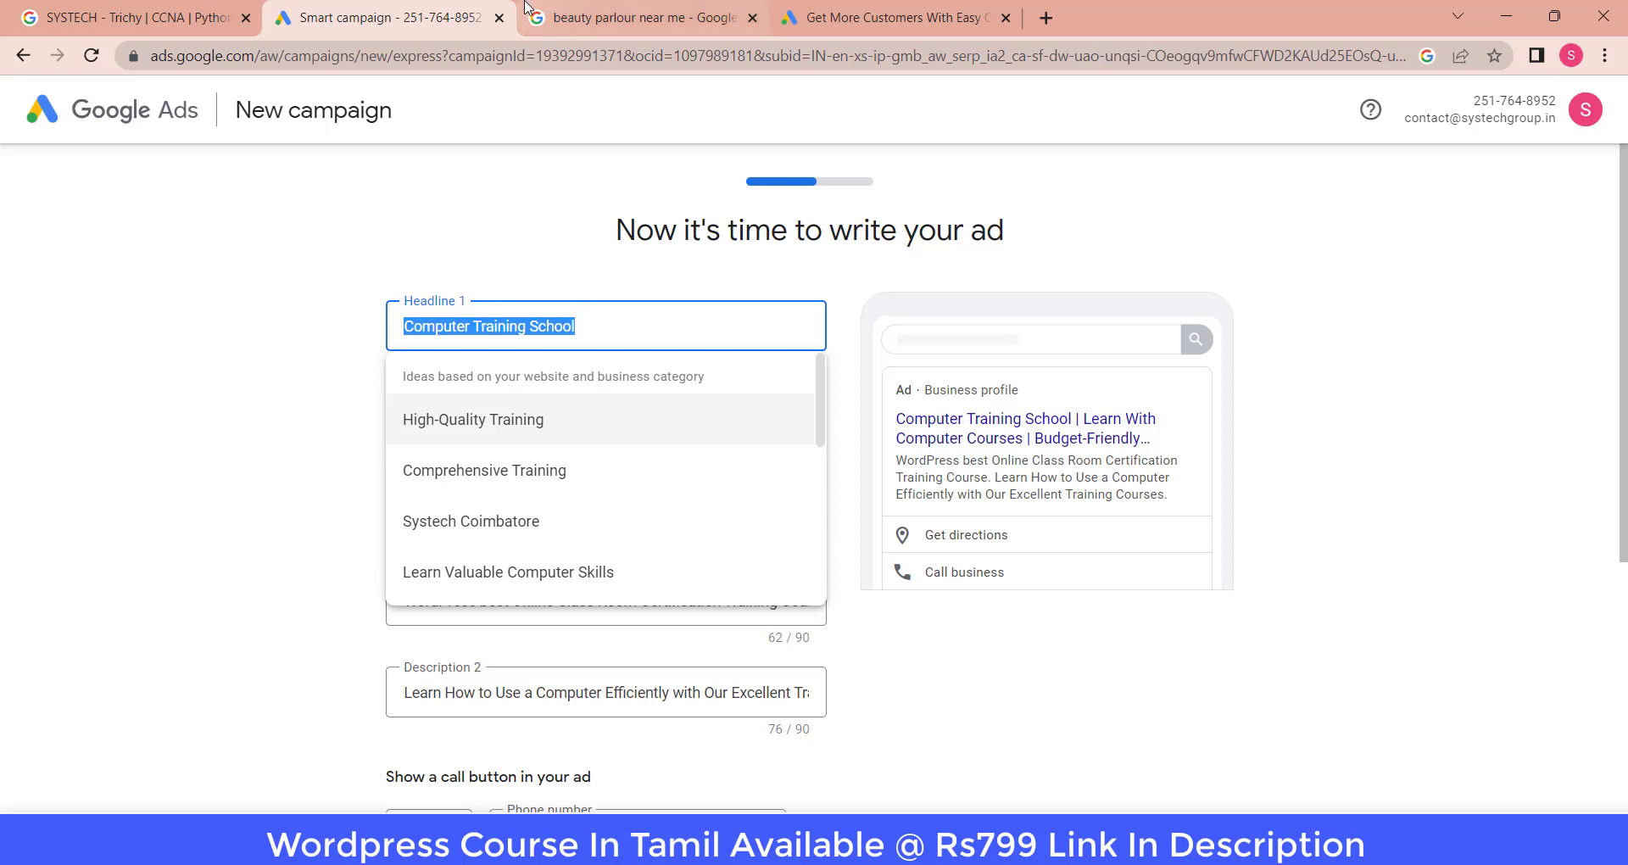
{"action": "mouse_move", "coordinate": [525, 9]}
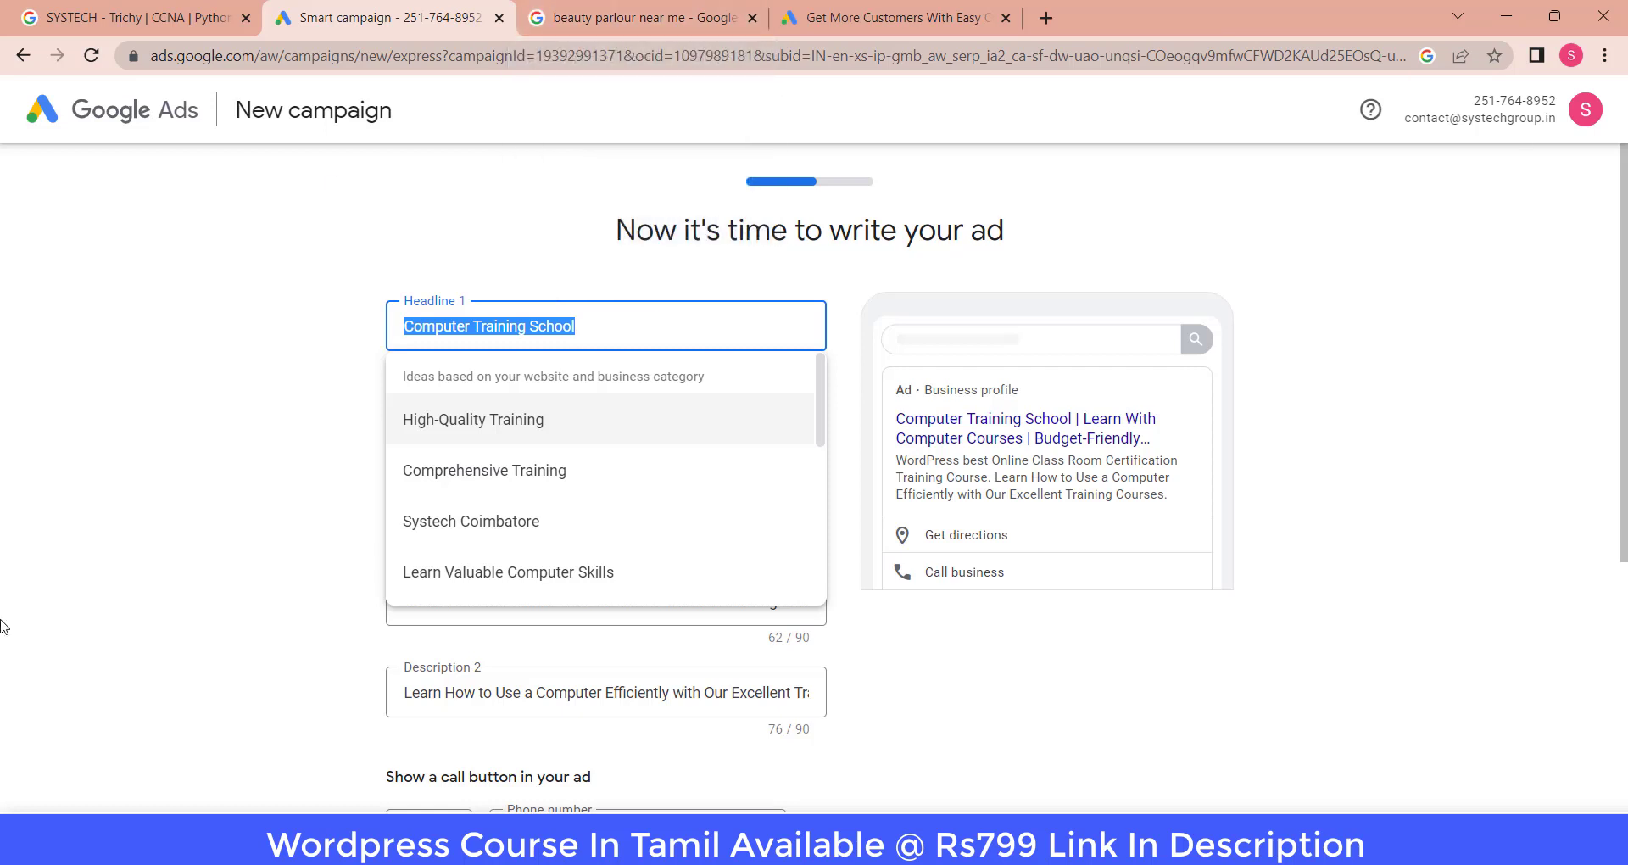
{"action": "type", "text": "Best P"}
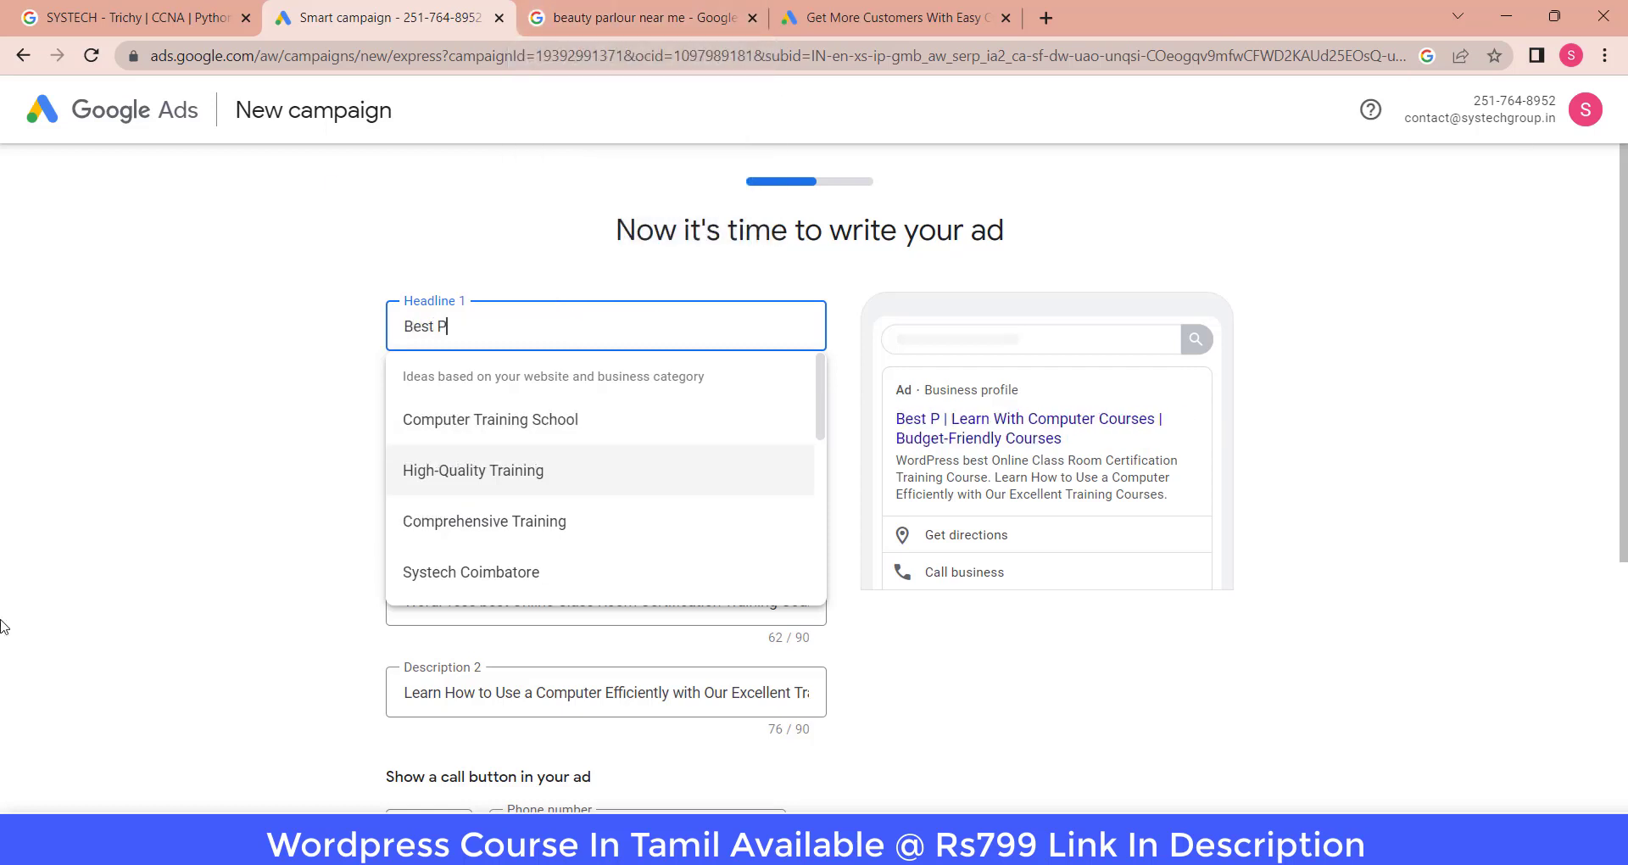
{"action": "type", "text": "ythob "}
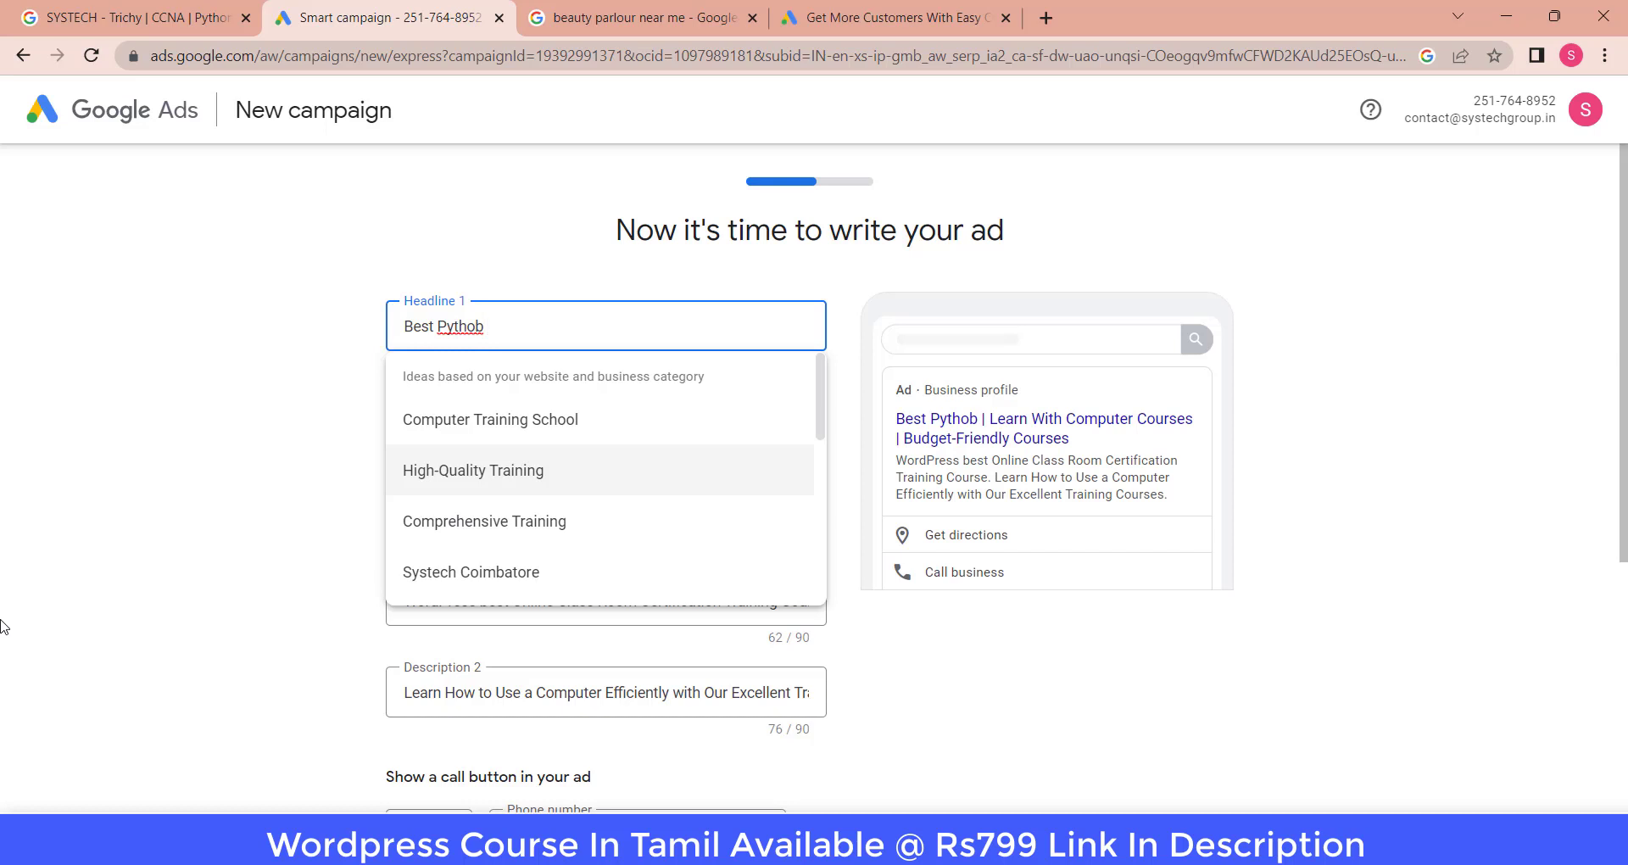
{"action": "type", "text": "n"}
{"action": "key", "text": "BackSpace"}
{"action": "key", "text": "BackSpace"}
{"action": "key", "text": "BackSpace"}
{"action": "type", "text": "n CO"}
{"action": "key", "text": "BackSpace"}
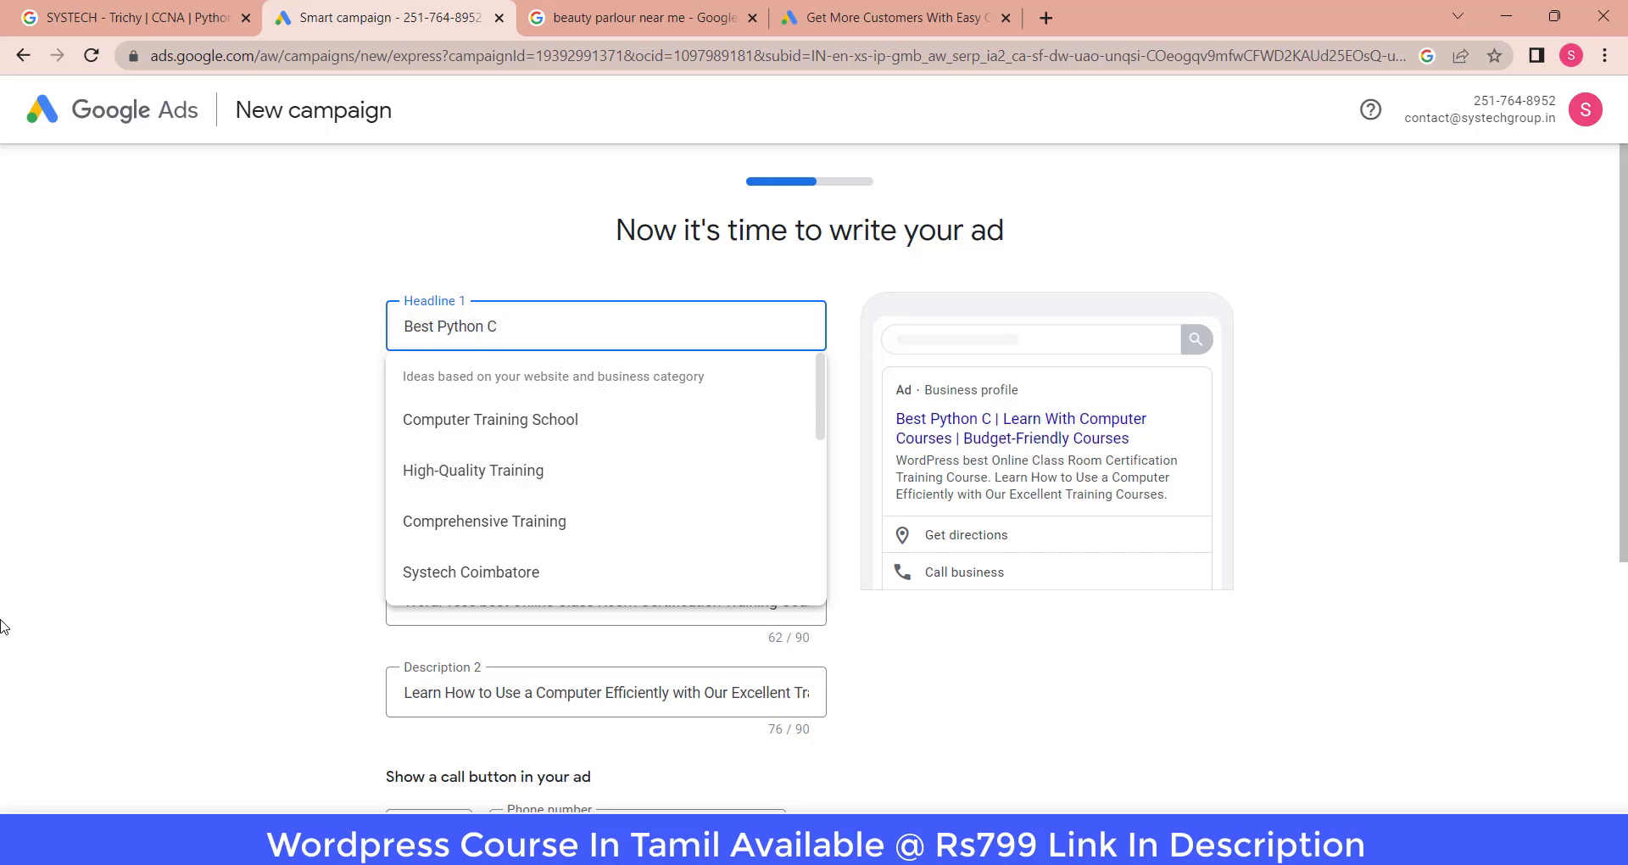
{"action": "type", "text": "urse"}
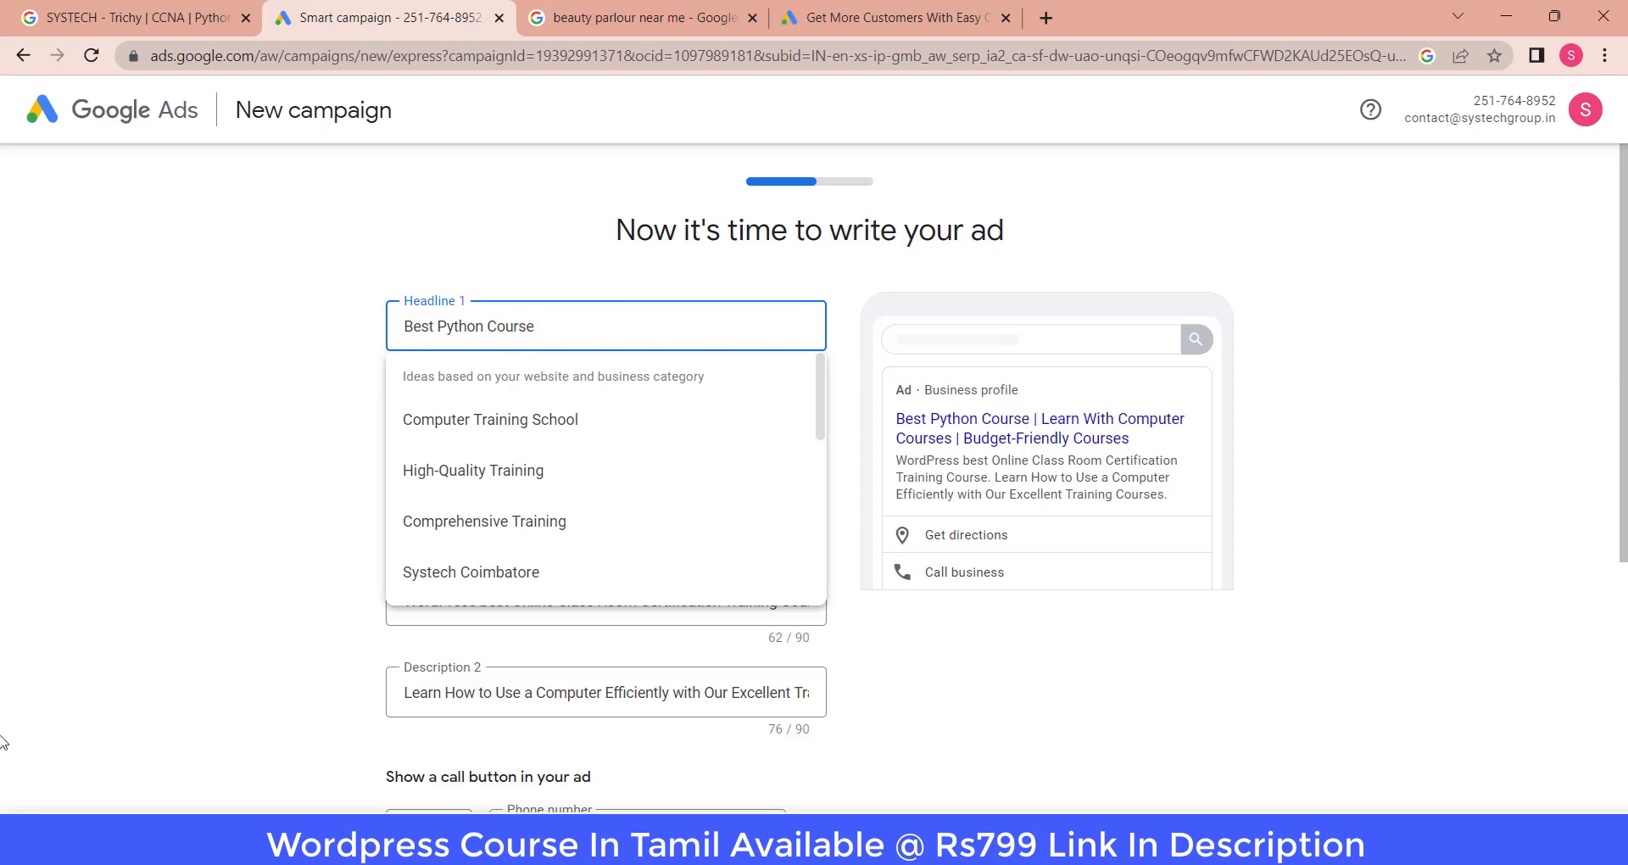
Replace the Headline 2 text with "Live Training with Certificate" and dismiss the headline ideas
{"action": "left_click", "coordinate": [555, 419]}
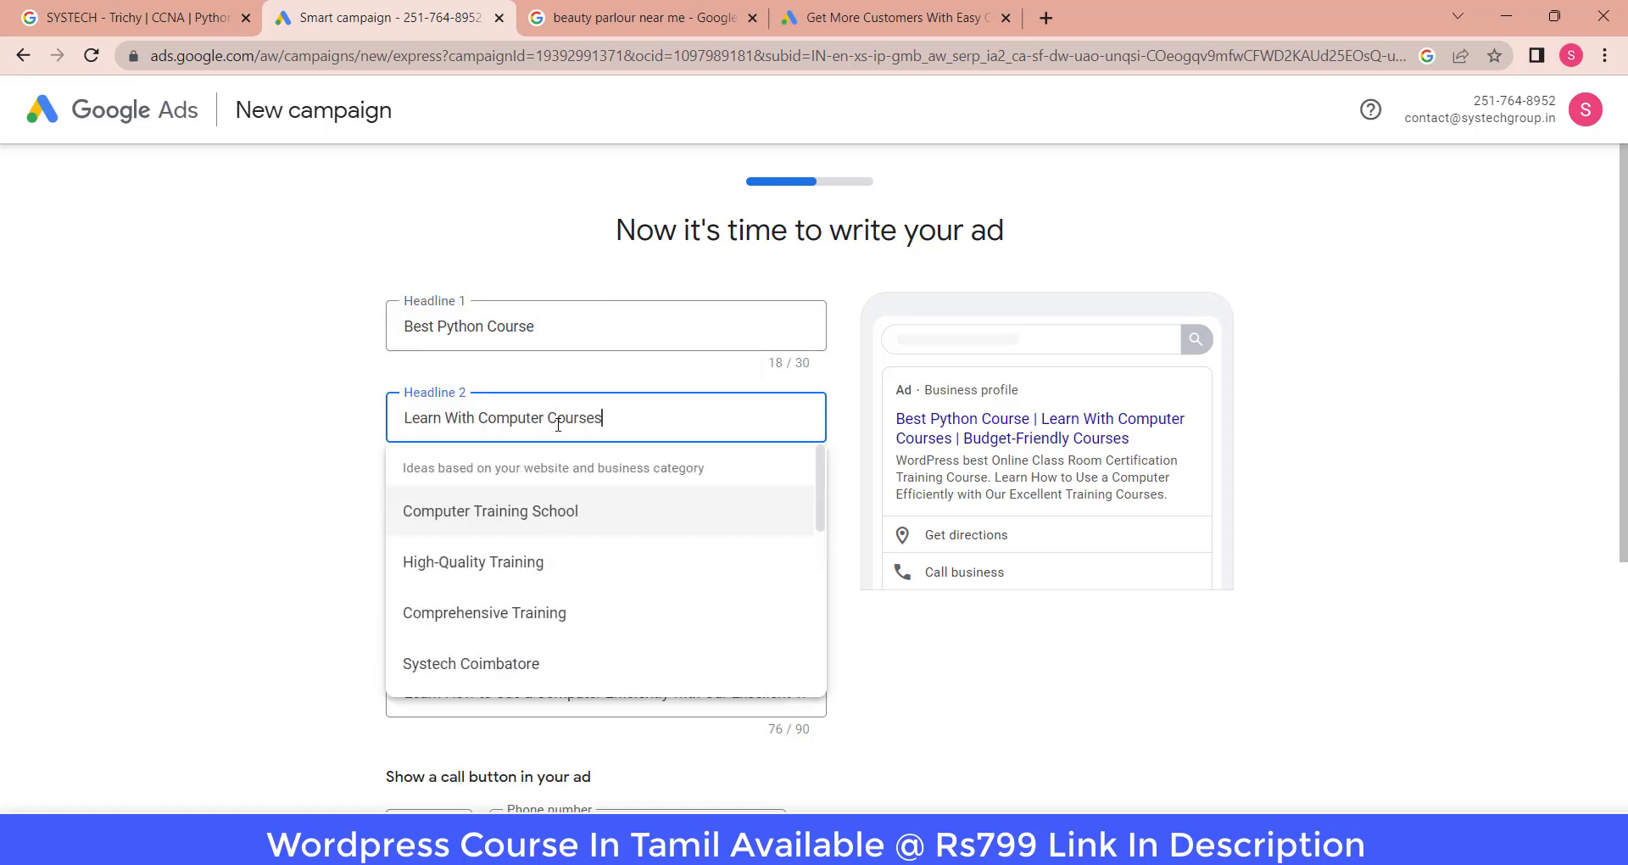
{"action": "triple_click", "coordinate": [558, 424]}
{"action": "type", "text": "Live Training with "}
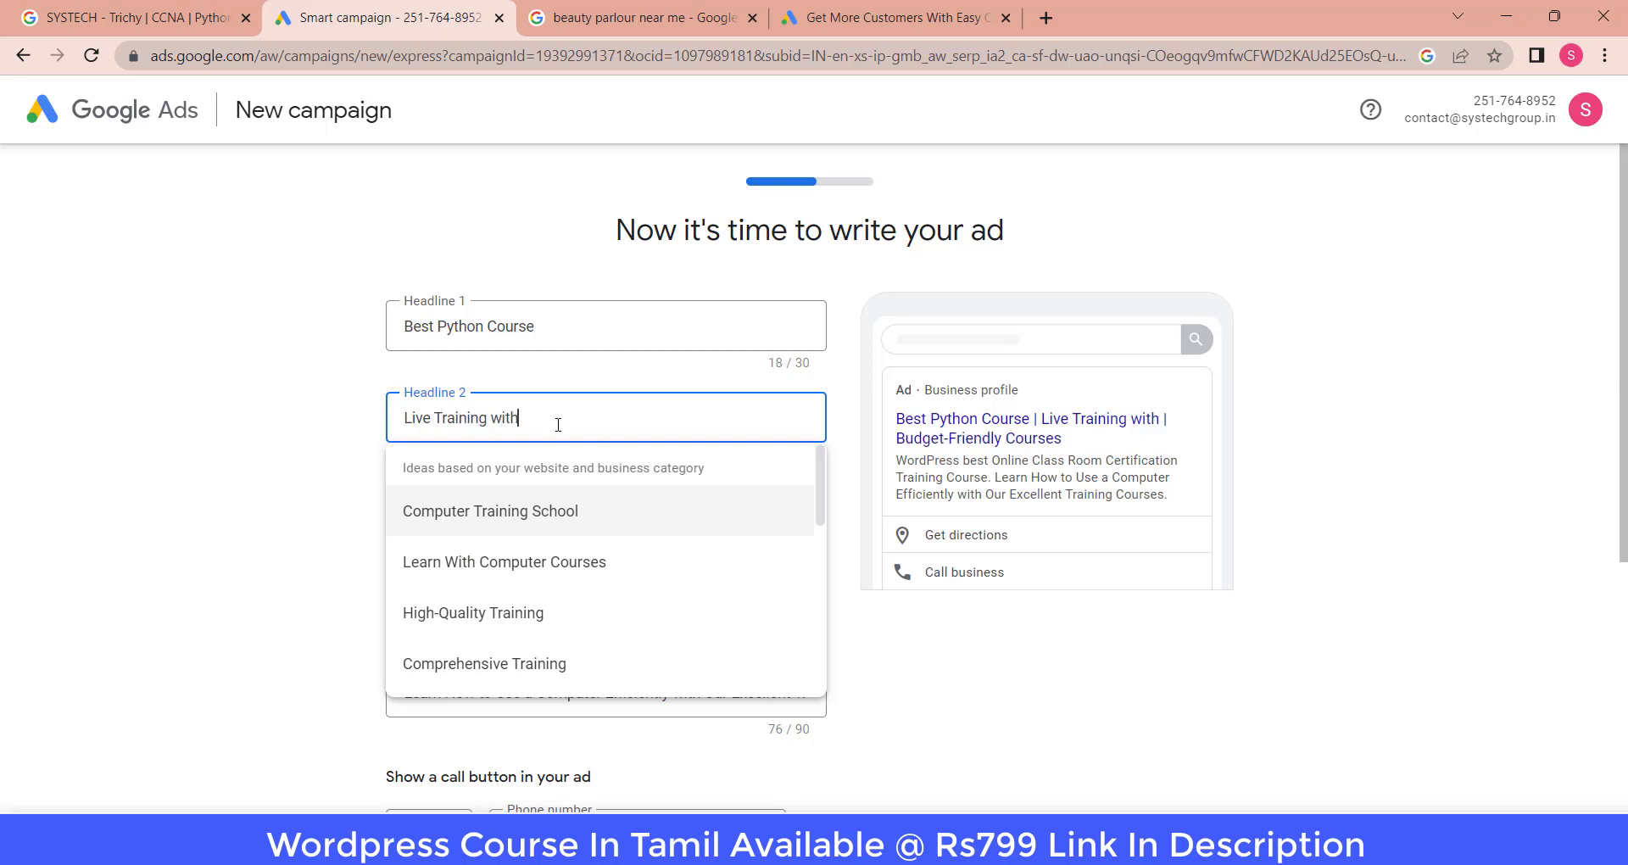
{"action": "type", "text": "Certi"}
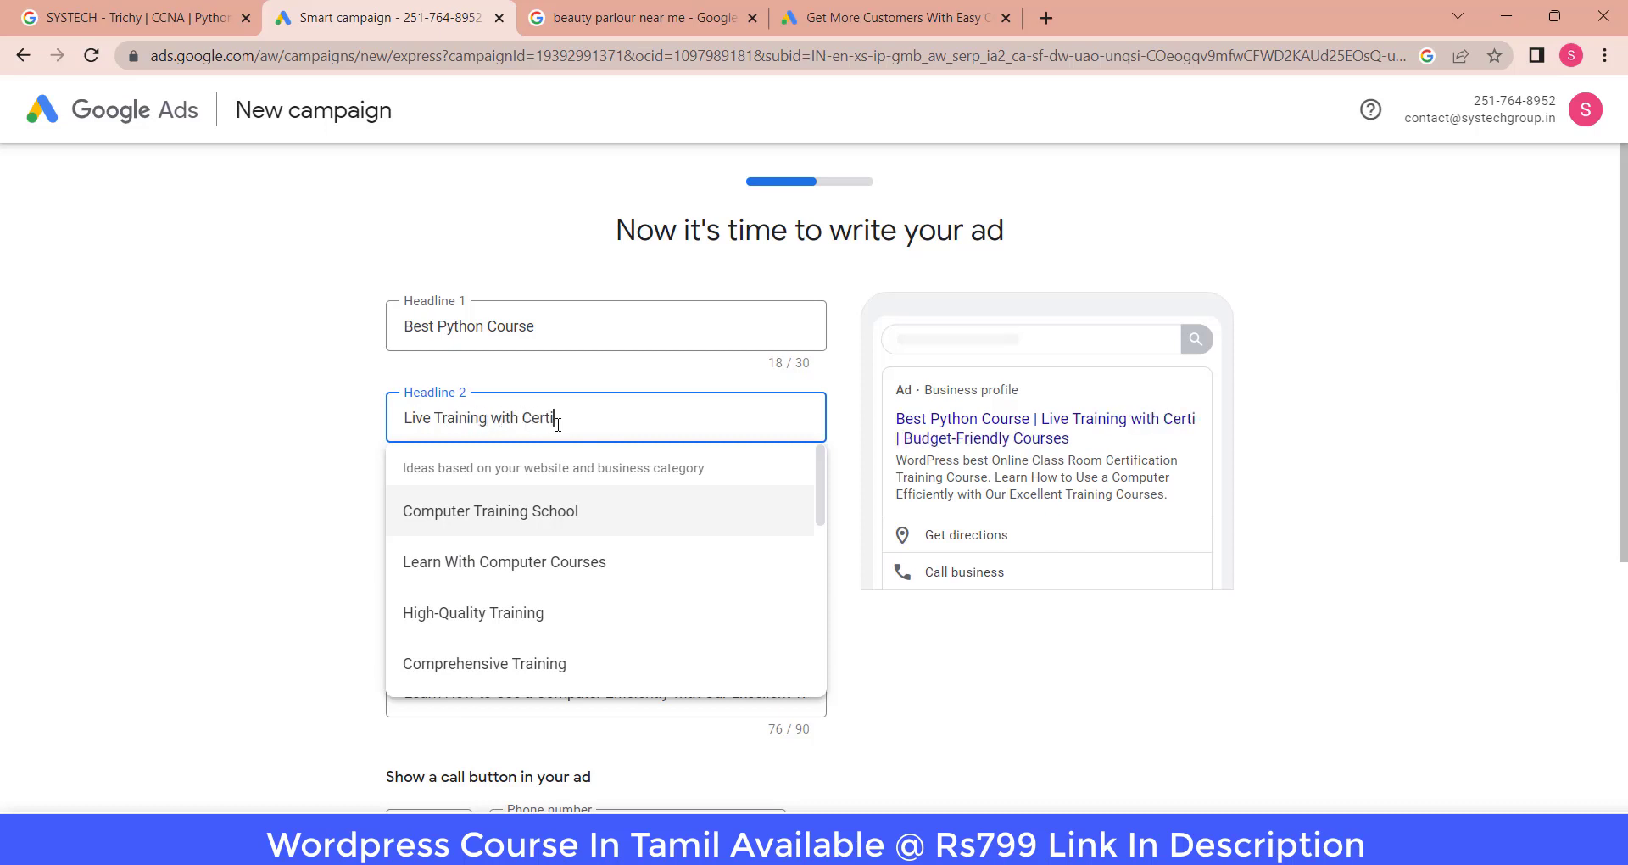
{"action": "type", "text": "ficate"}
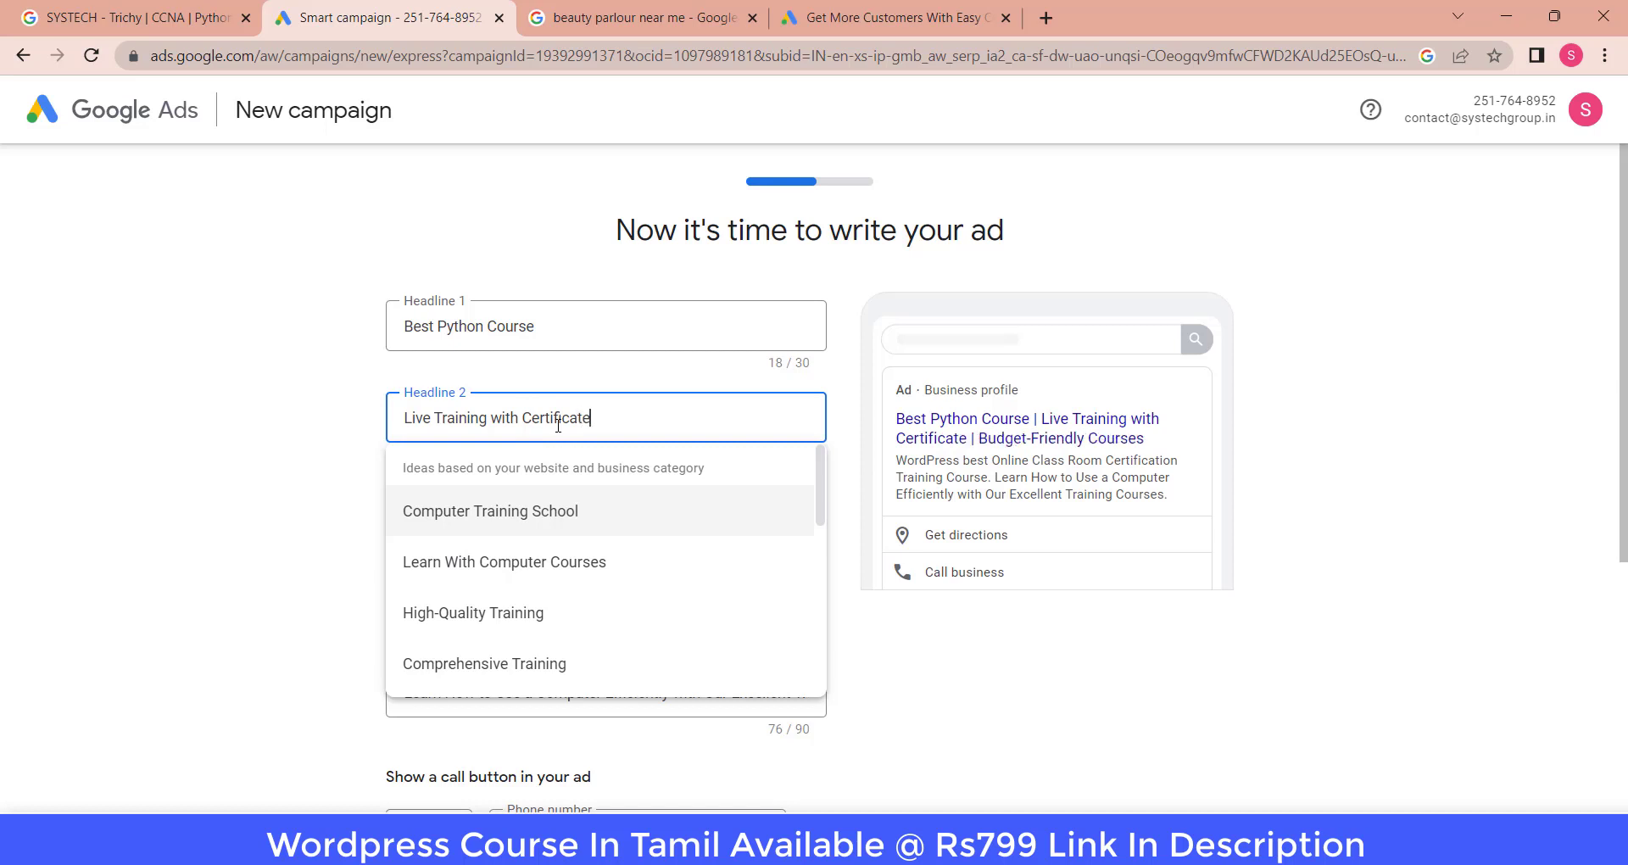
{"action": "left_click", "coordinate": [369, 519]}
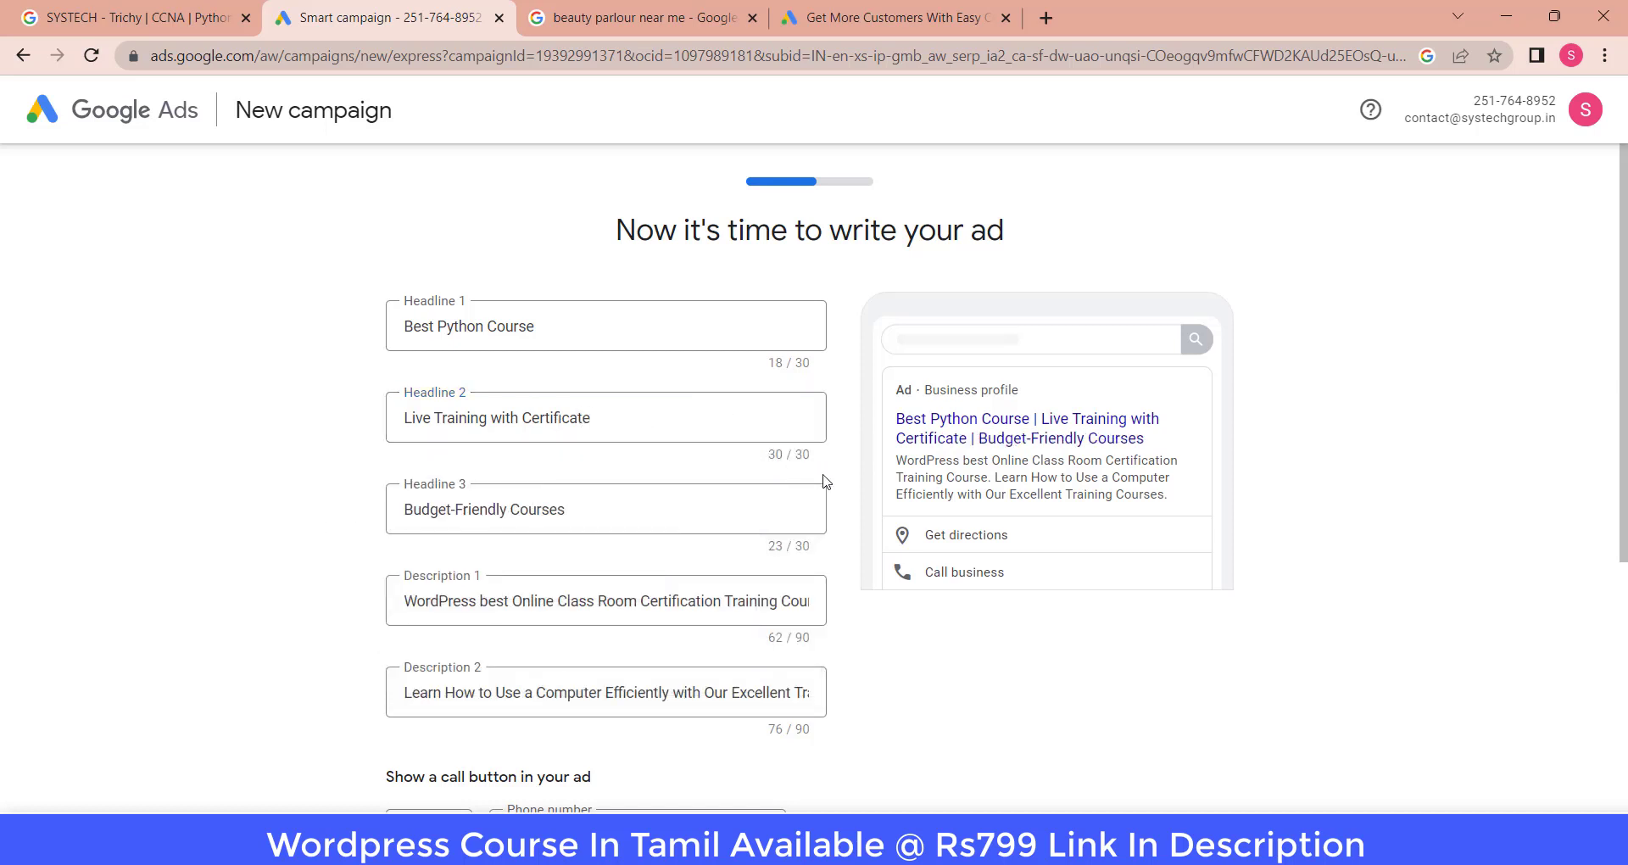
{"action": "left_click", "coordinate": [797, 428]}
{"action": "key", "text": "Escape"}
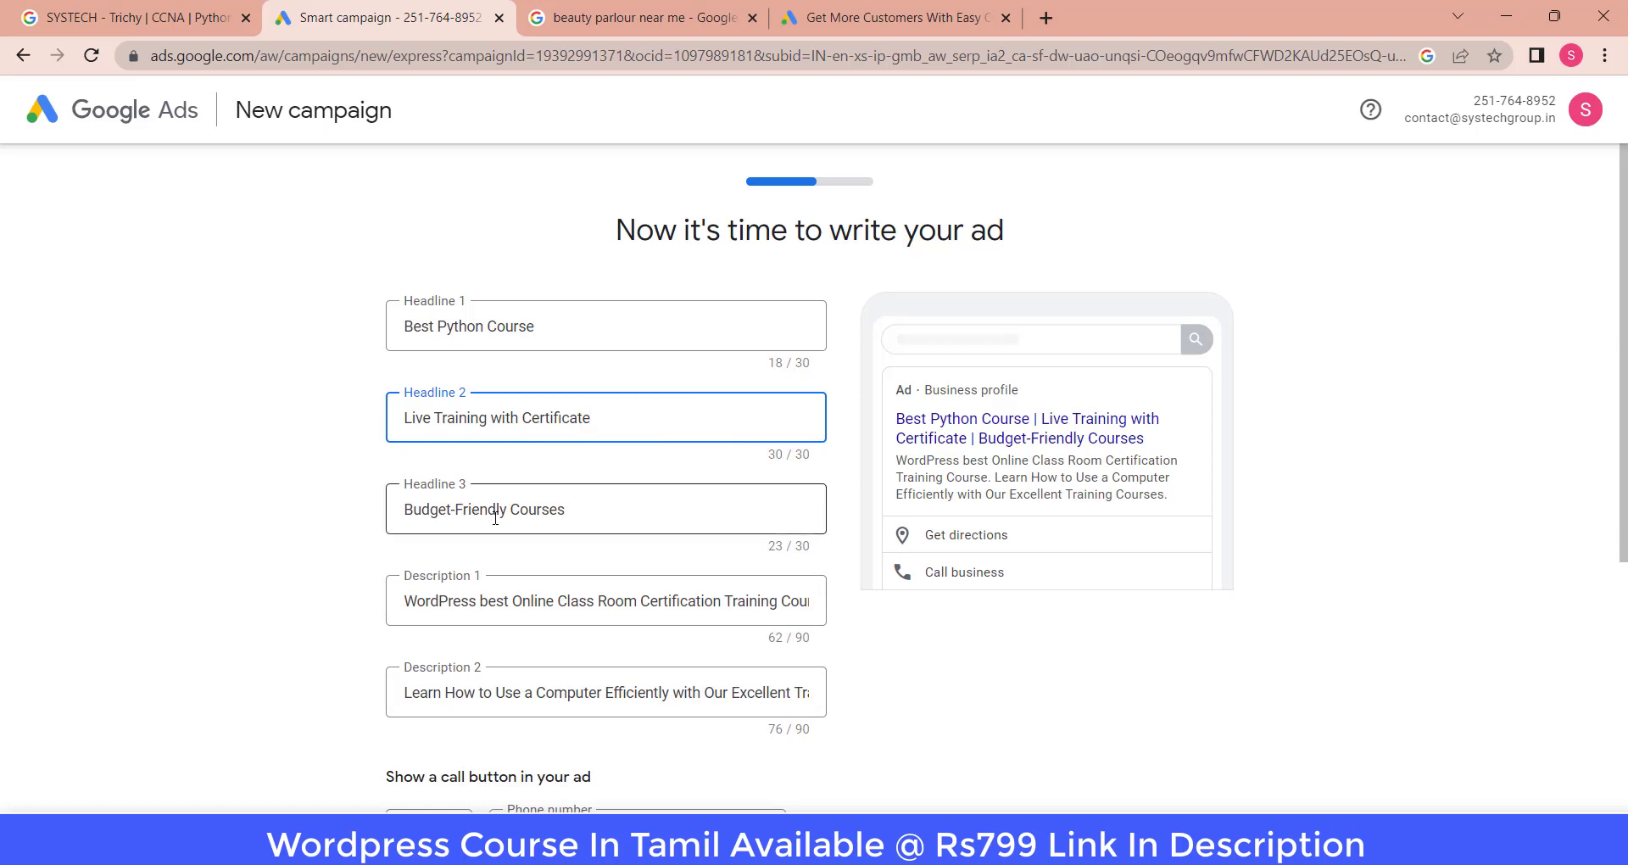
Change the last word of Headline 3 so that it reads "Budget-Friendly Fees"
{"action": "double_click", "coordinate": [586, 515]}
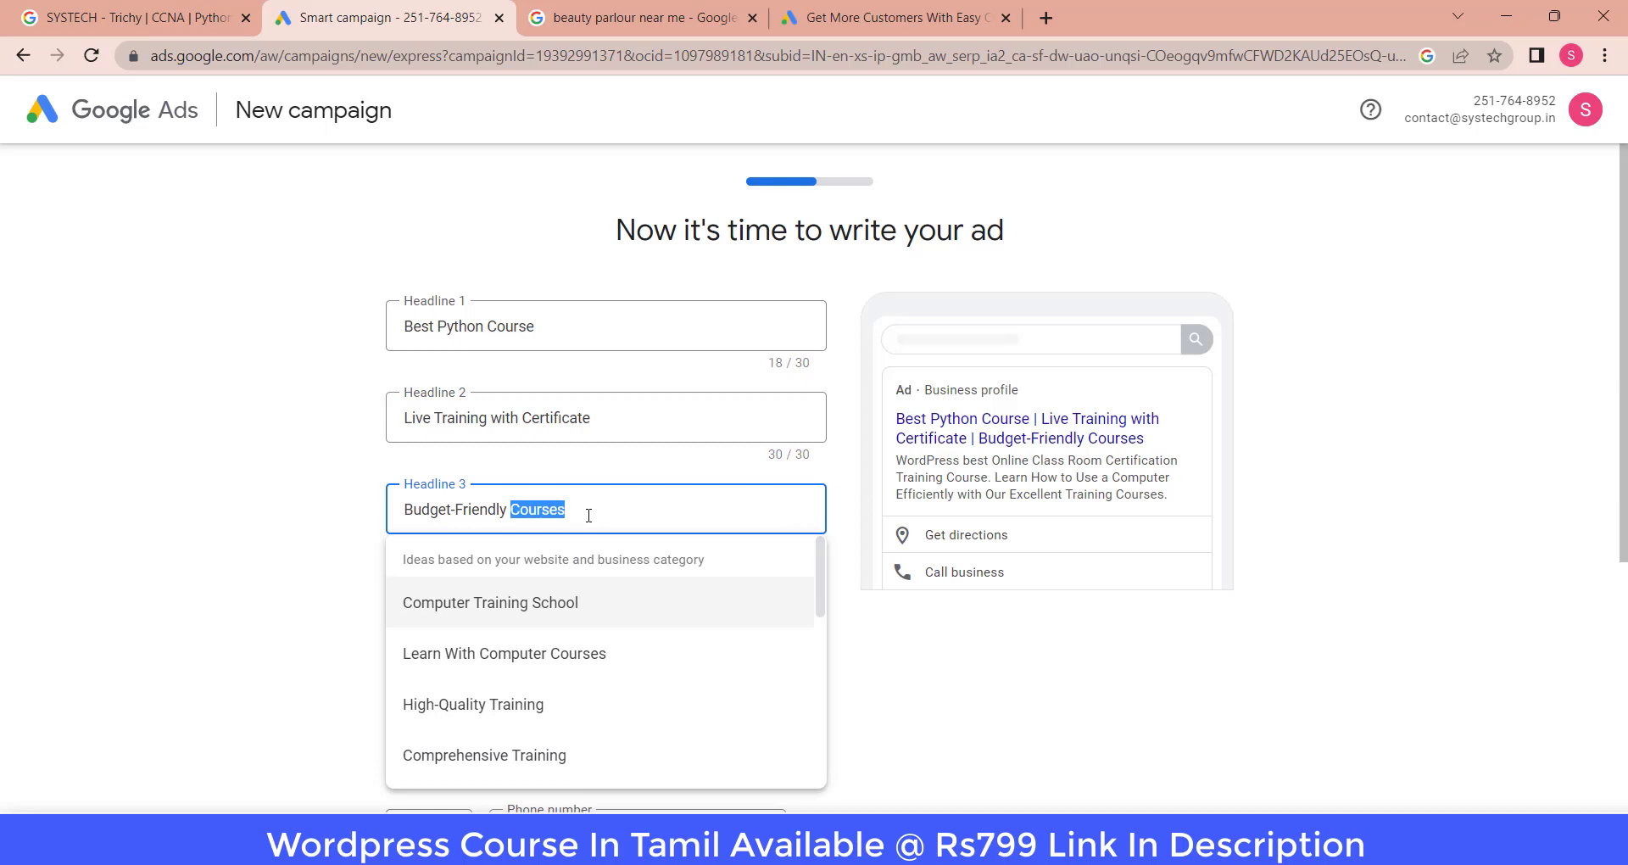
{"action": "key", "text": "BackSpace"}
{"action": "type", "text": "Fees"}
{"action": "left_click", "coordinate": [196, 530]}
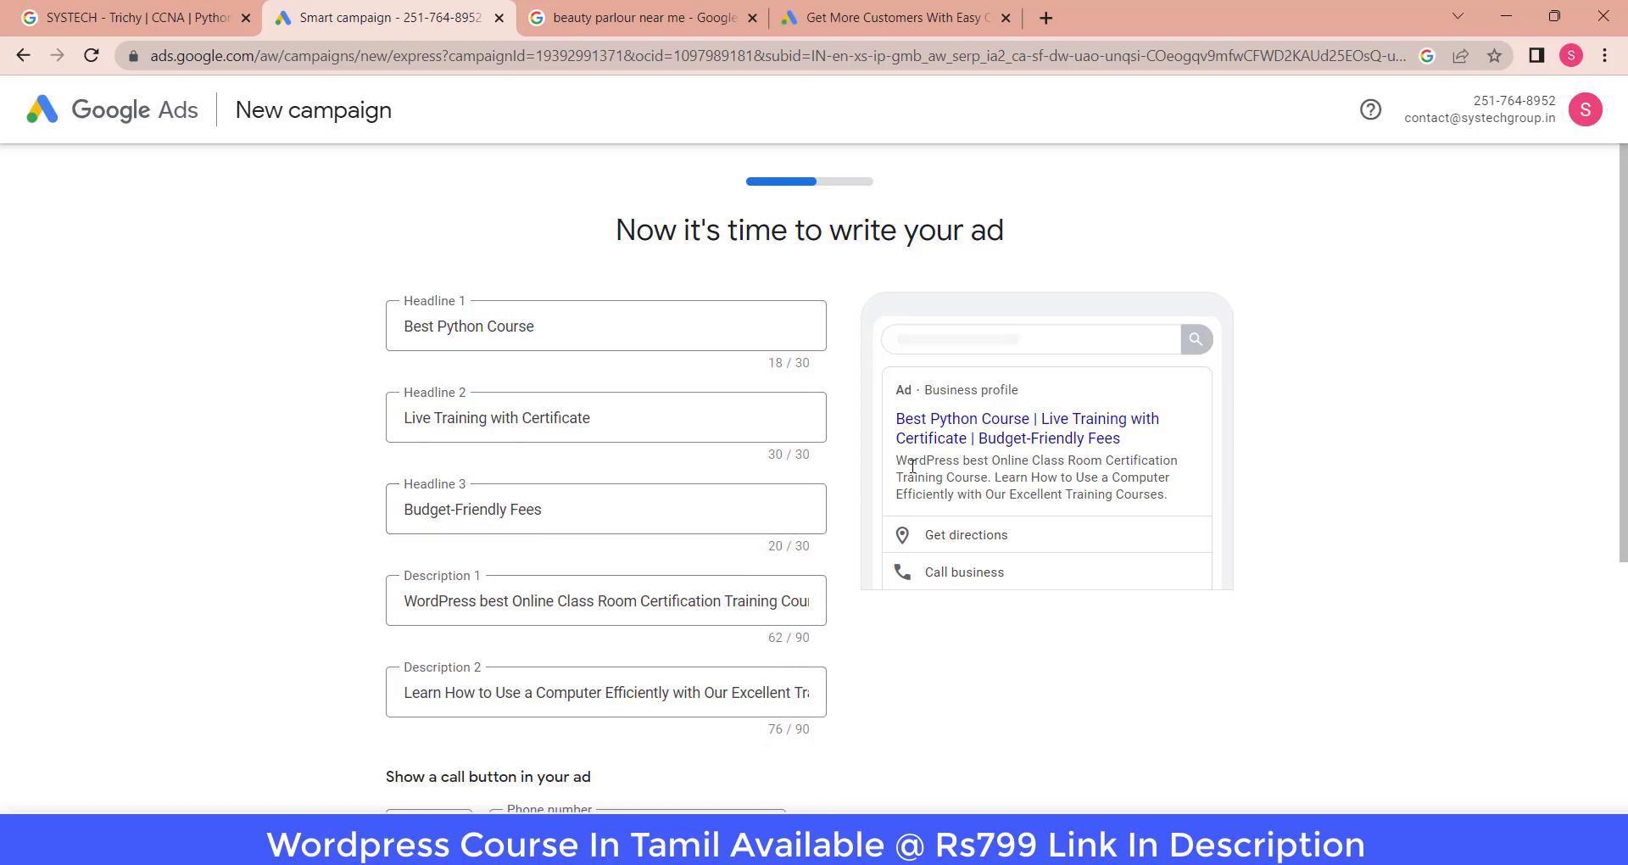
Check the description text in the ad preview and continue to the keyword themes stage
{"action": "left_click_drag", "start_coordinate": [1006, 462], "coordinate": [1142, 494]}
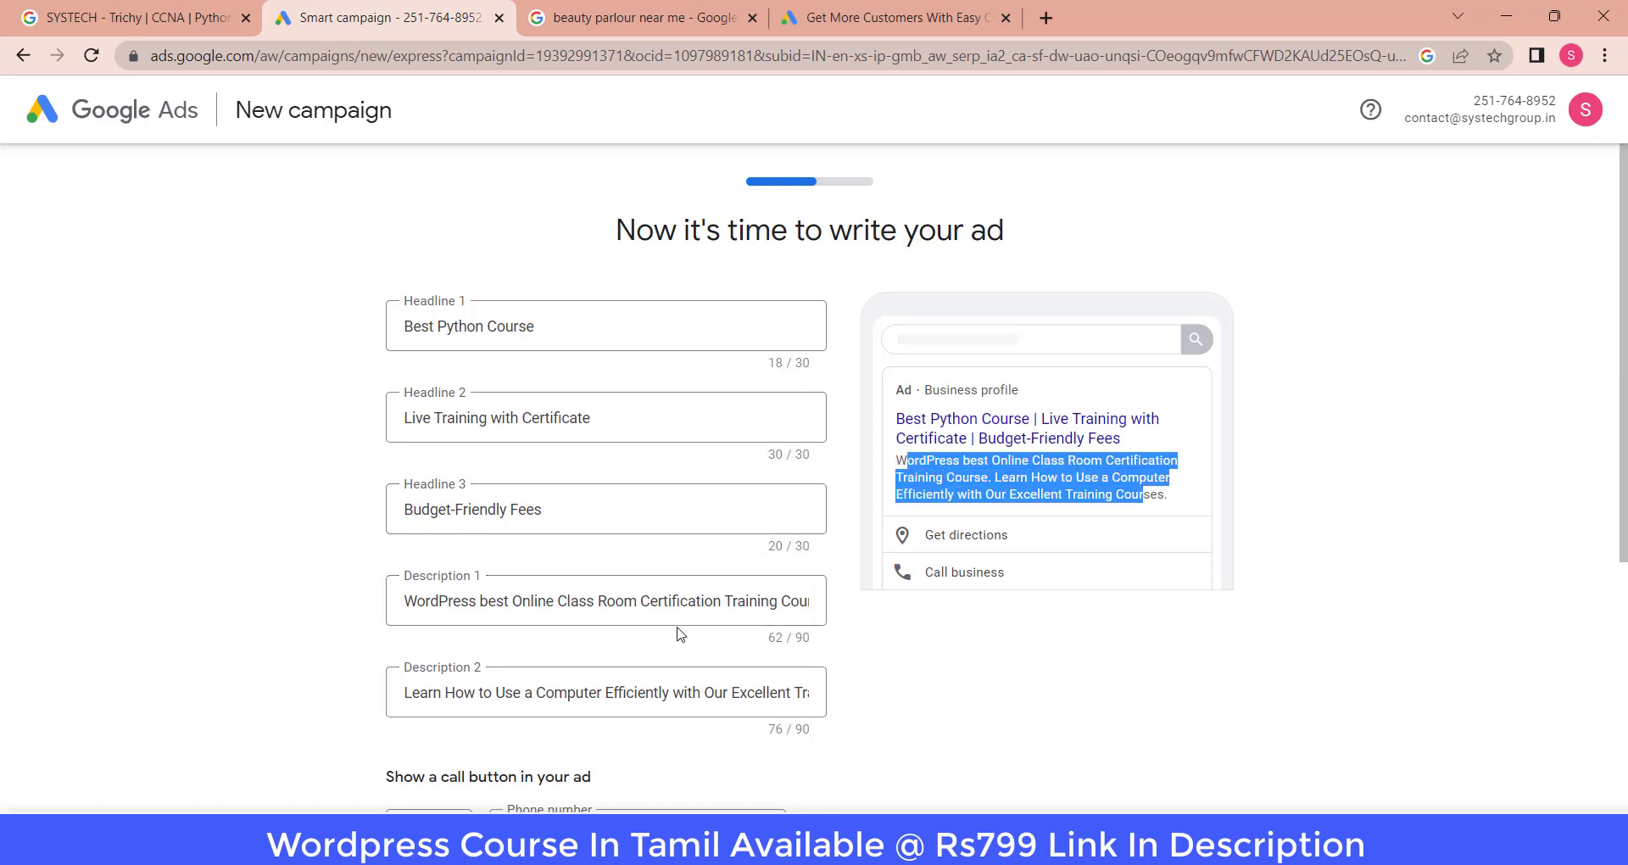
{"action": "scroll", "coordinate": [682, 635], "scroll_direction": "down", "scroll_amount": 6}
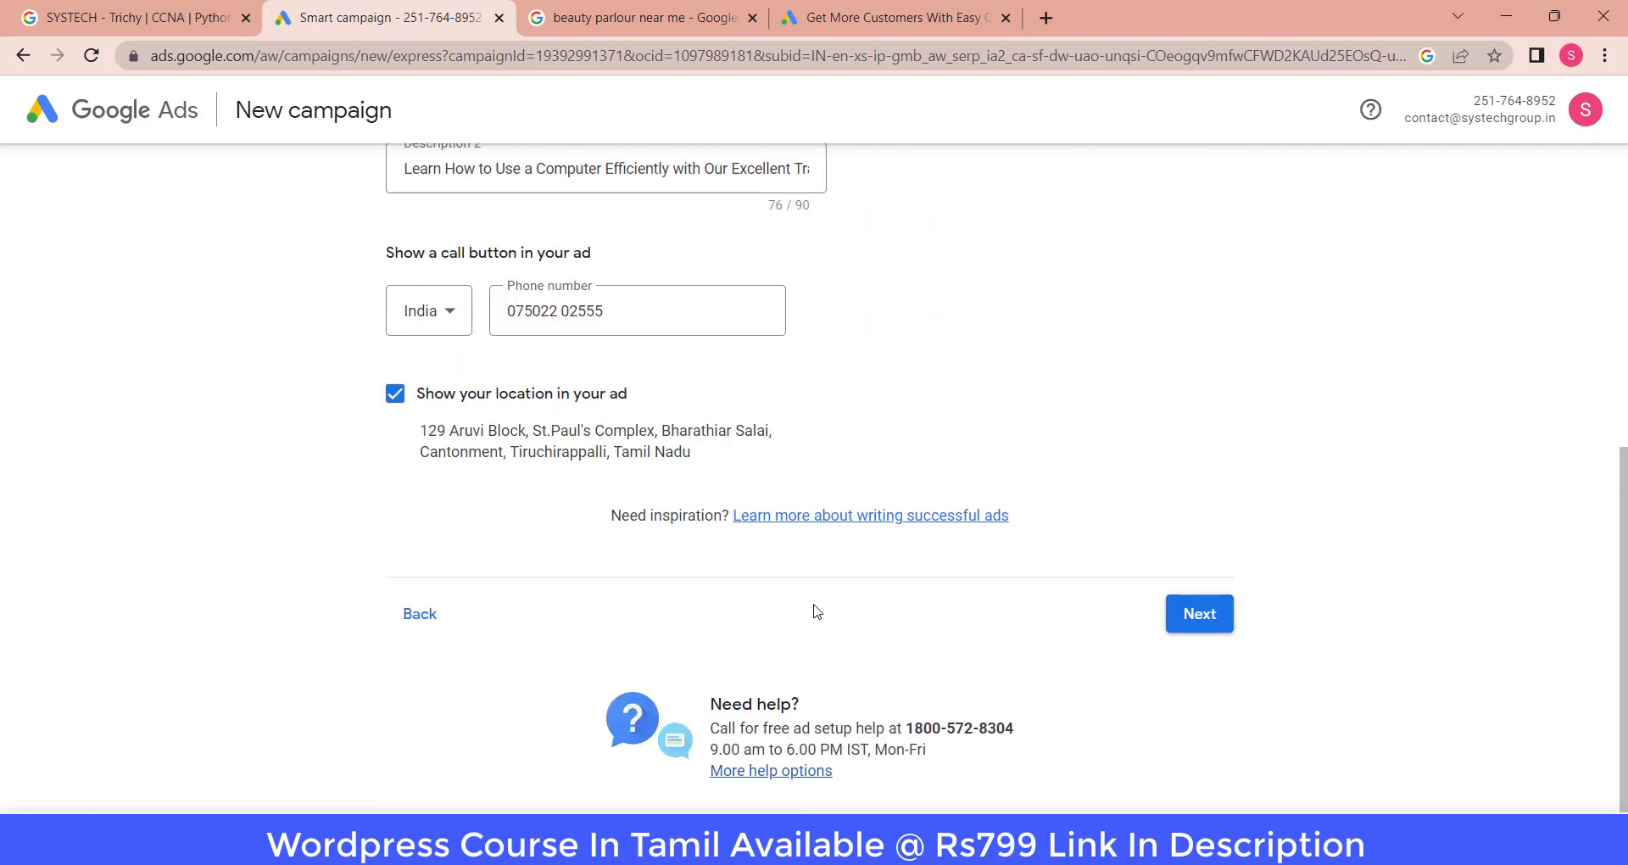
{"action": "left_click", "coordinate": [1196, 618]}
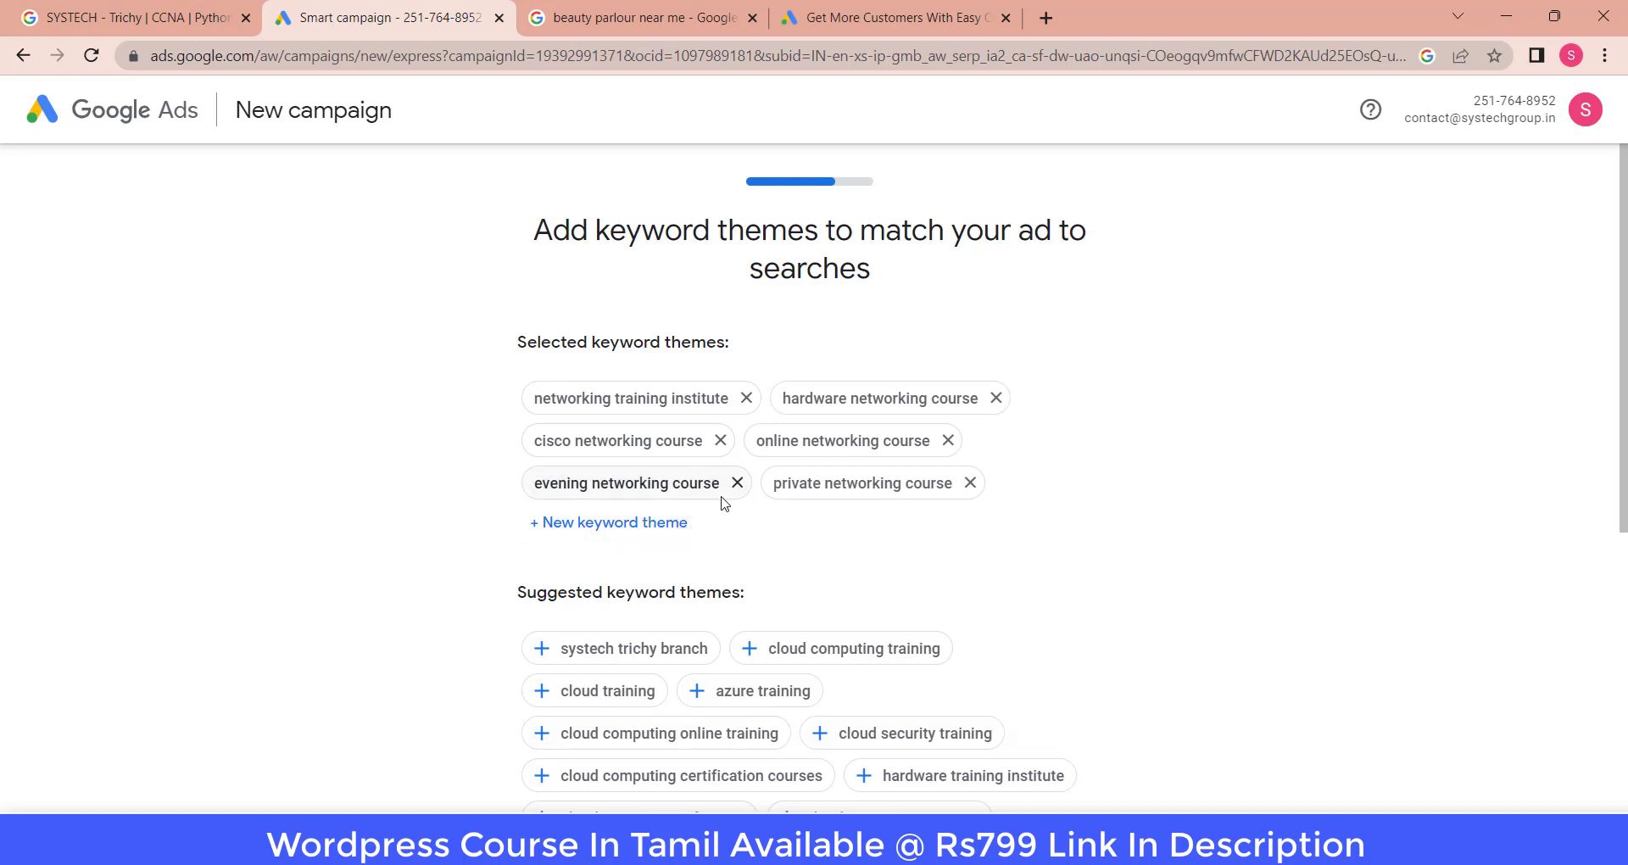
Remove all the preselected networking keyword themes from the campaign
{"action": "left_click", "coordinate": [737, 483]}
{"action": "left_click", "coordinate": [721, 440]}
{"action": "left_click", "coordinate": [746, 398]}
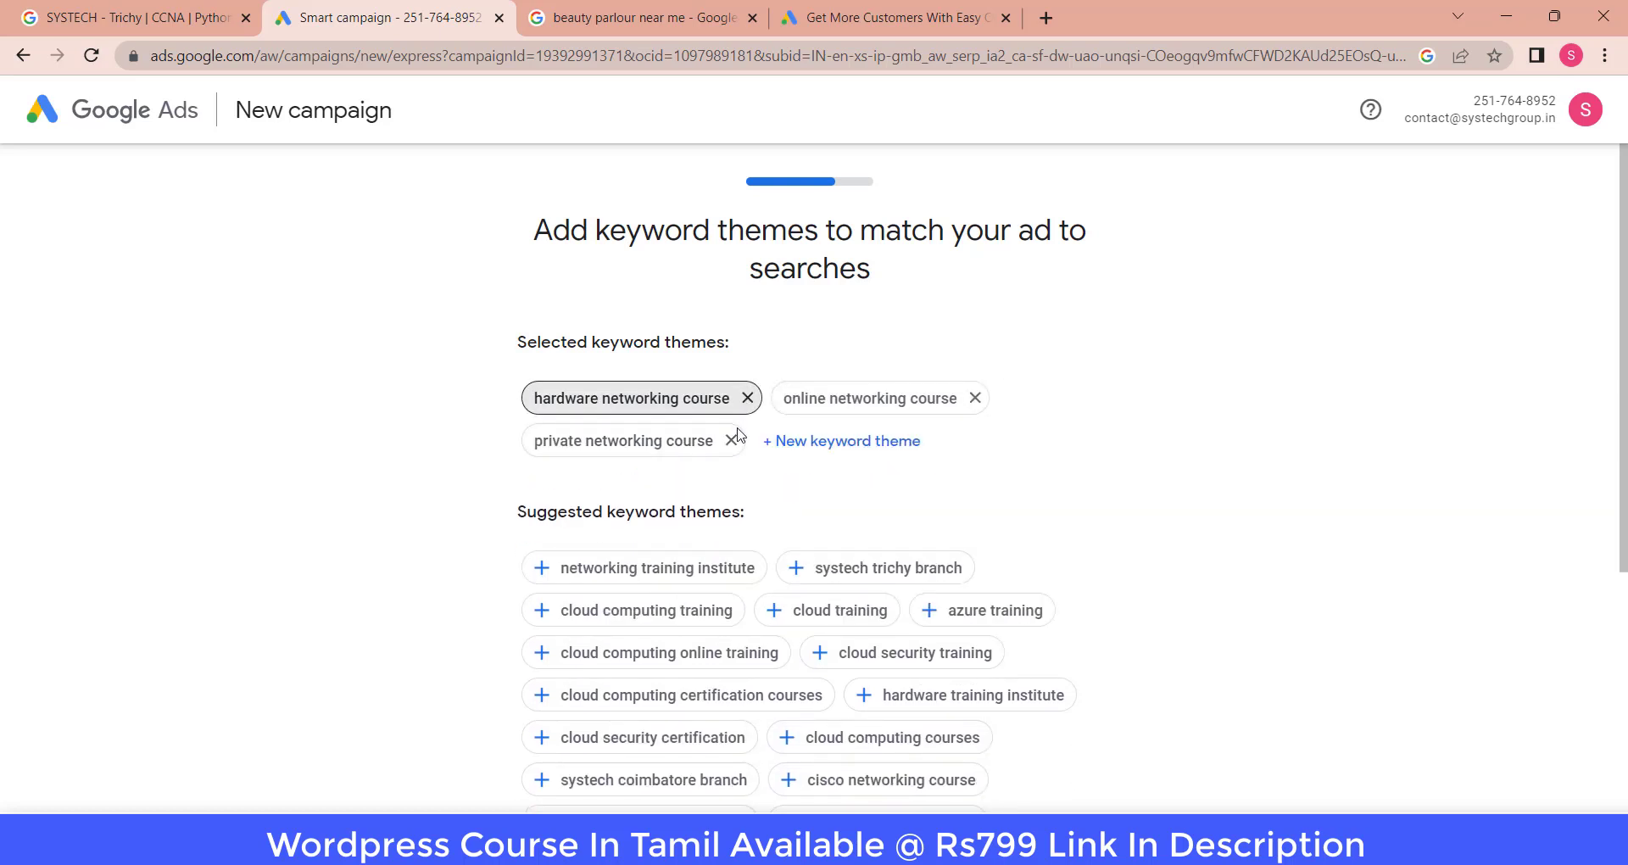
{"action": "left_click", "coordinate": [730, 440]}
{"action": "left_click", "coordinate": [745, 398]}
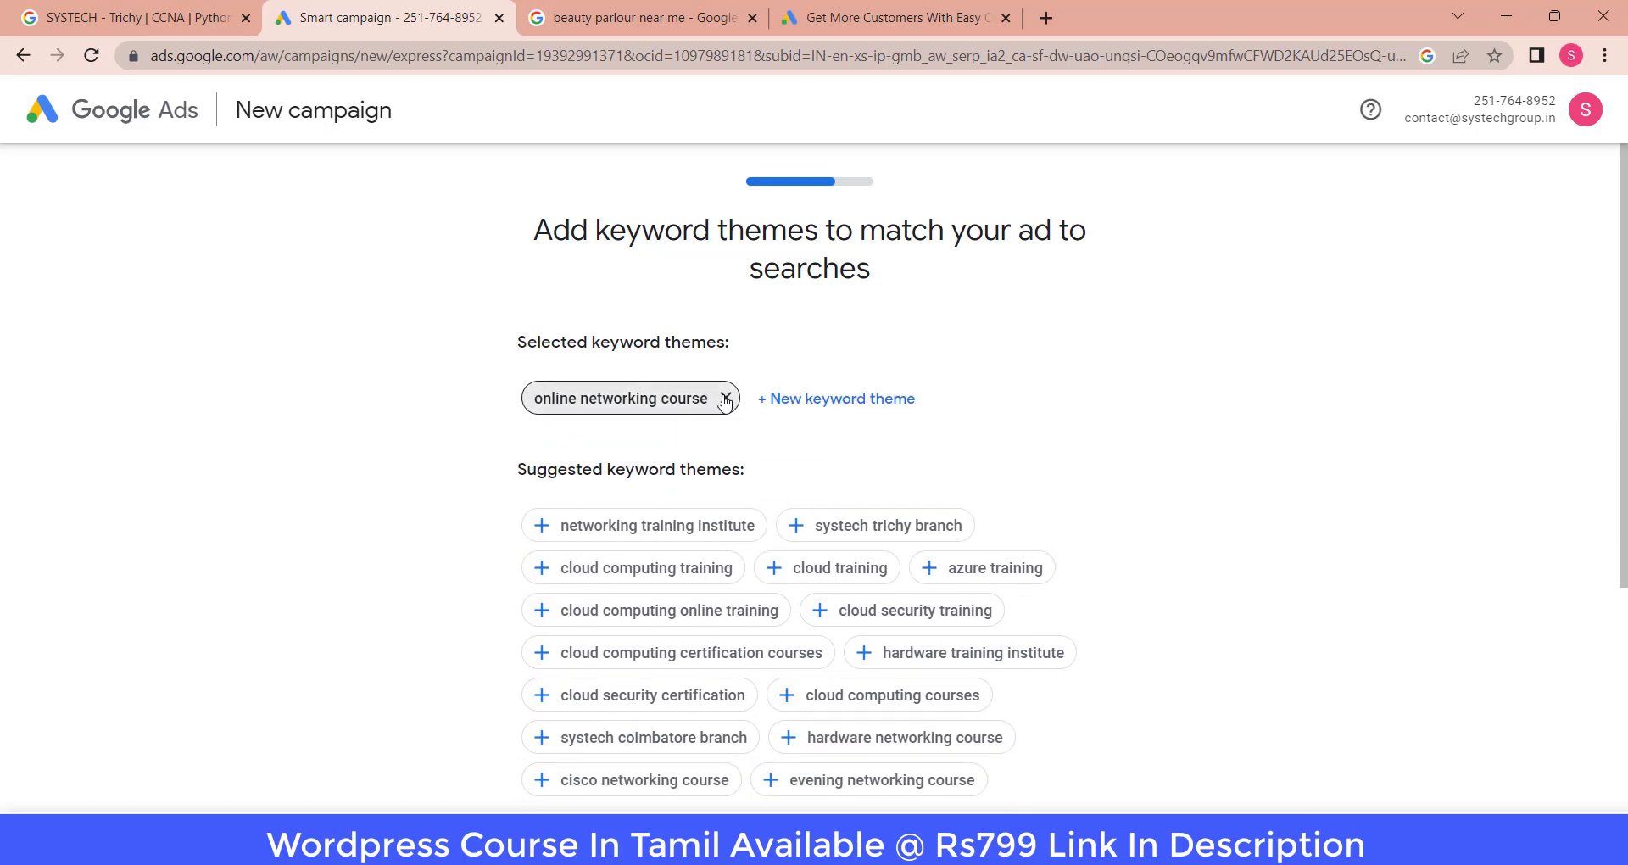
{"action": "left_click", "coordinate": [728, 399]}
Add "python course" as a new keyword theme and continue to the ad location stage
{"action": "left_click", "coordinate": [646, 399]}
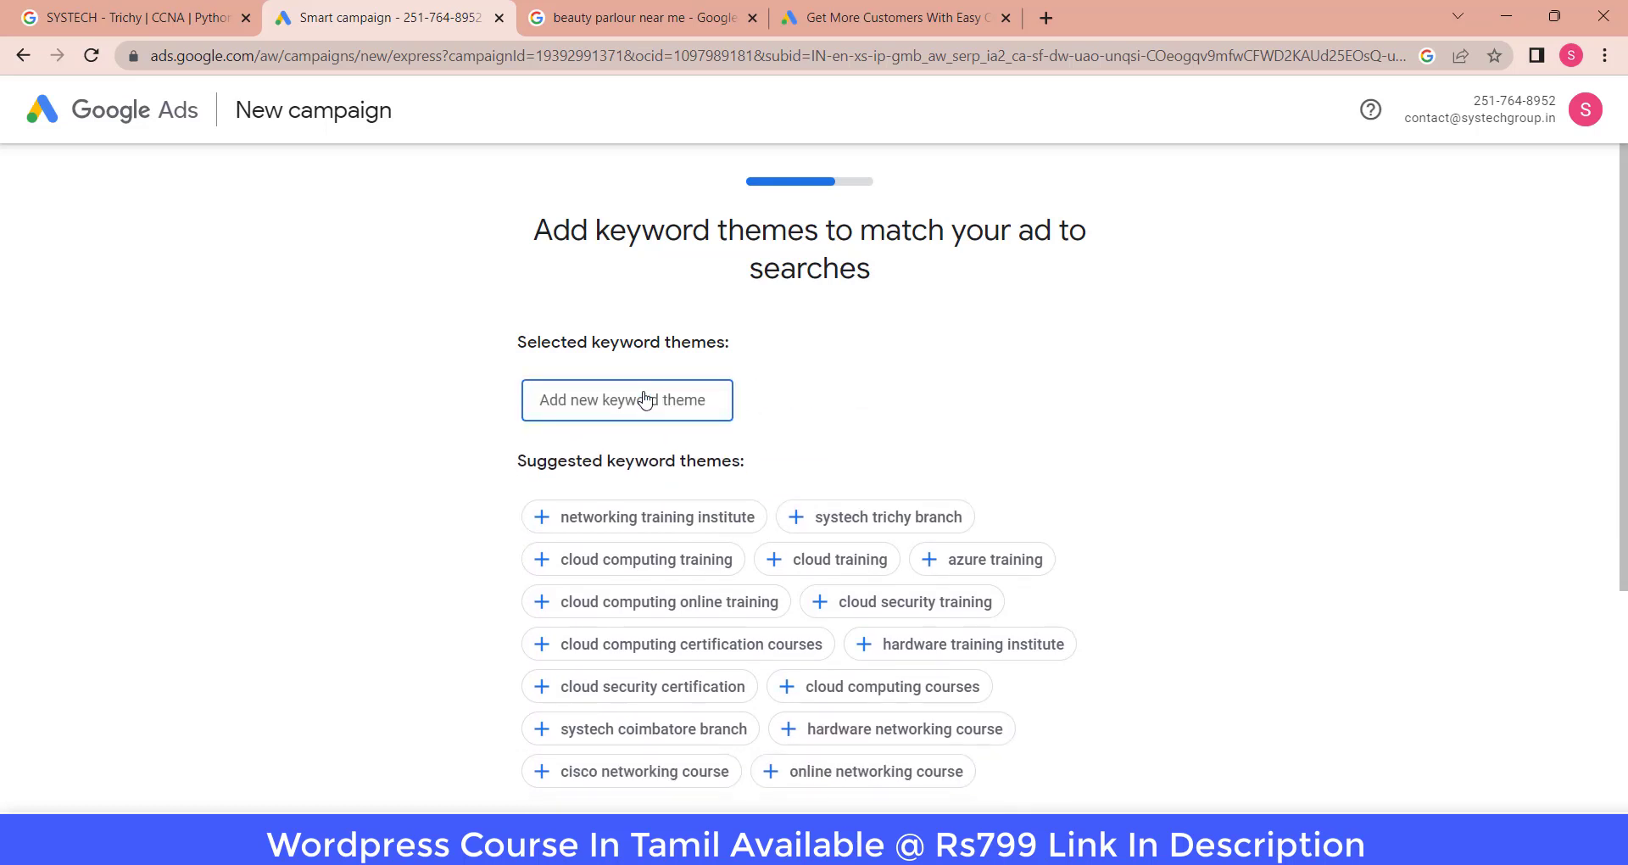
{"action": "type", "text": "python "}
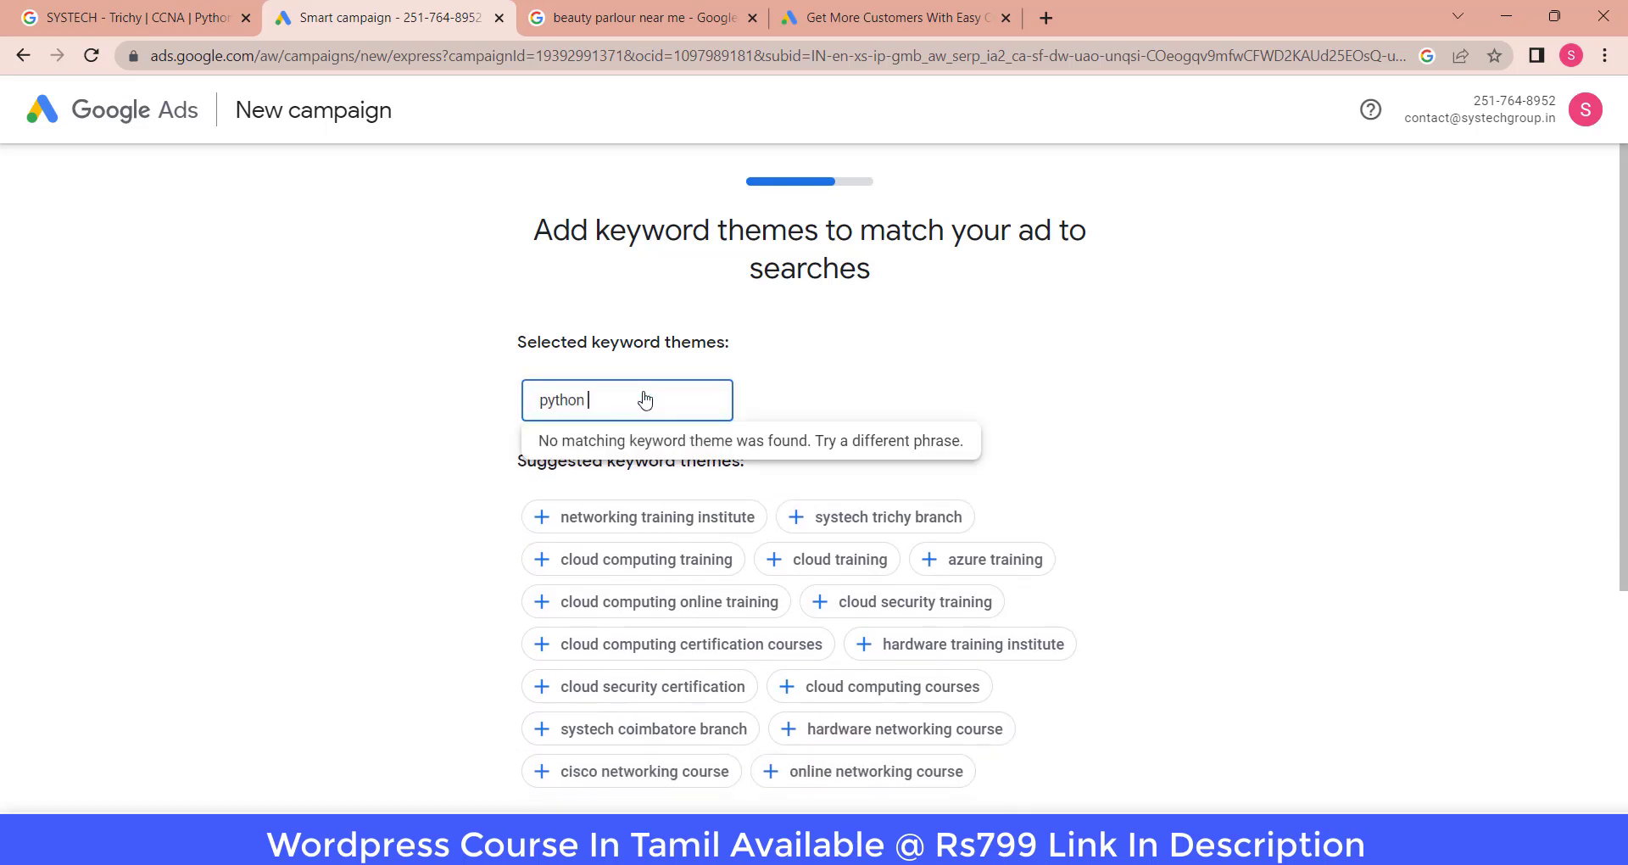
{"action": "type", "text": "course"}
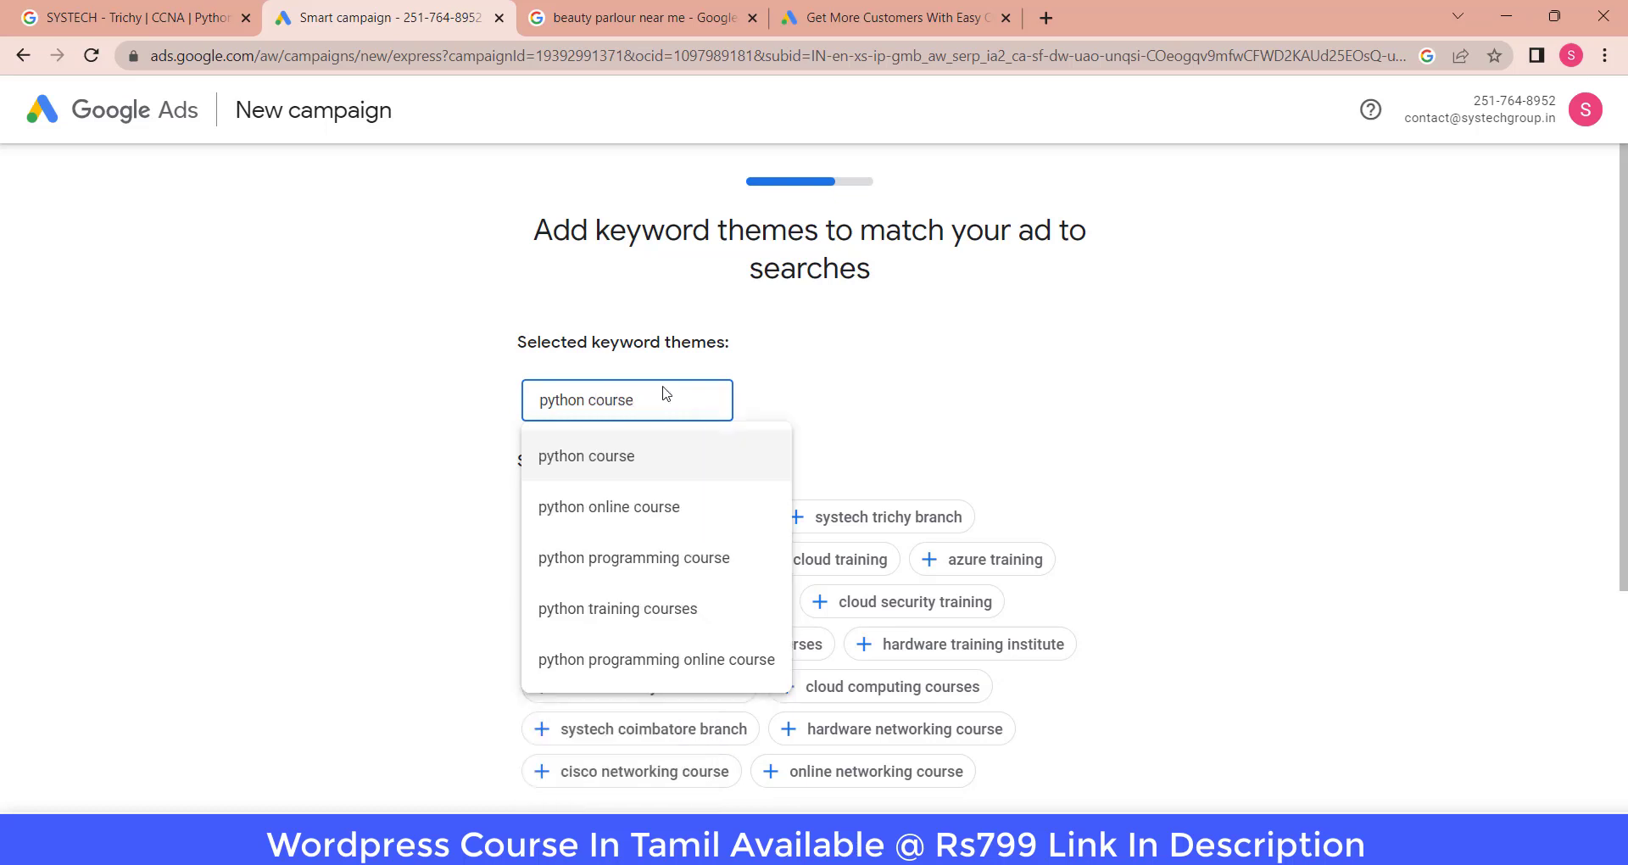
{"action": "left_click", "coordinate": [686, 460]}
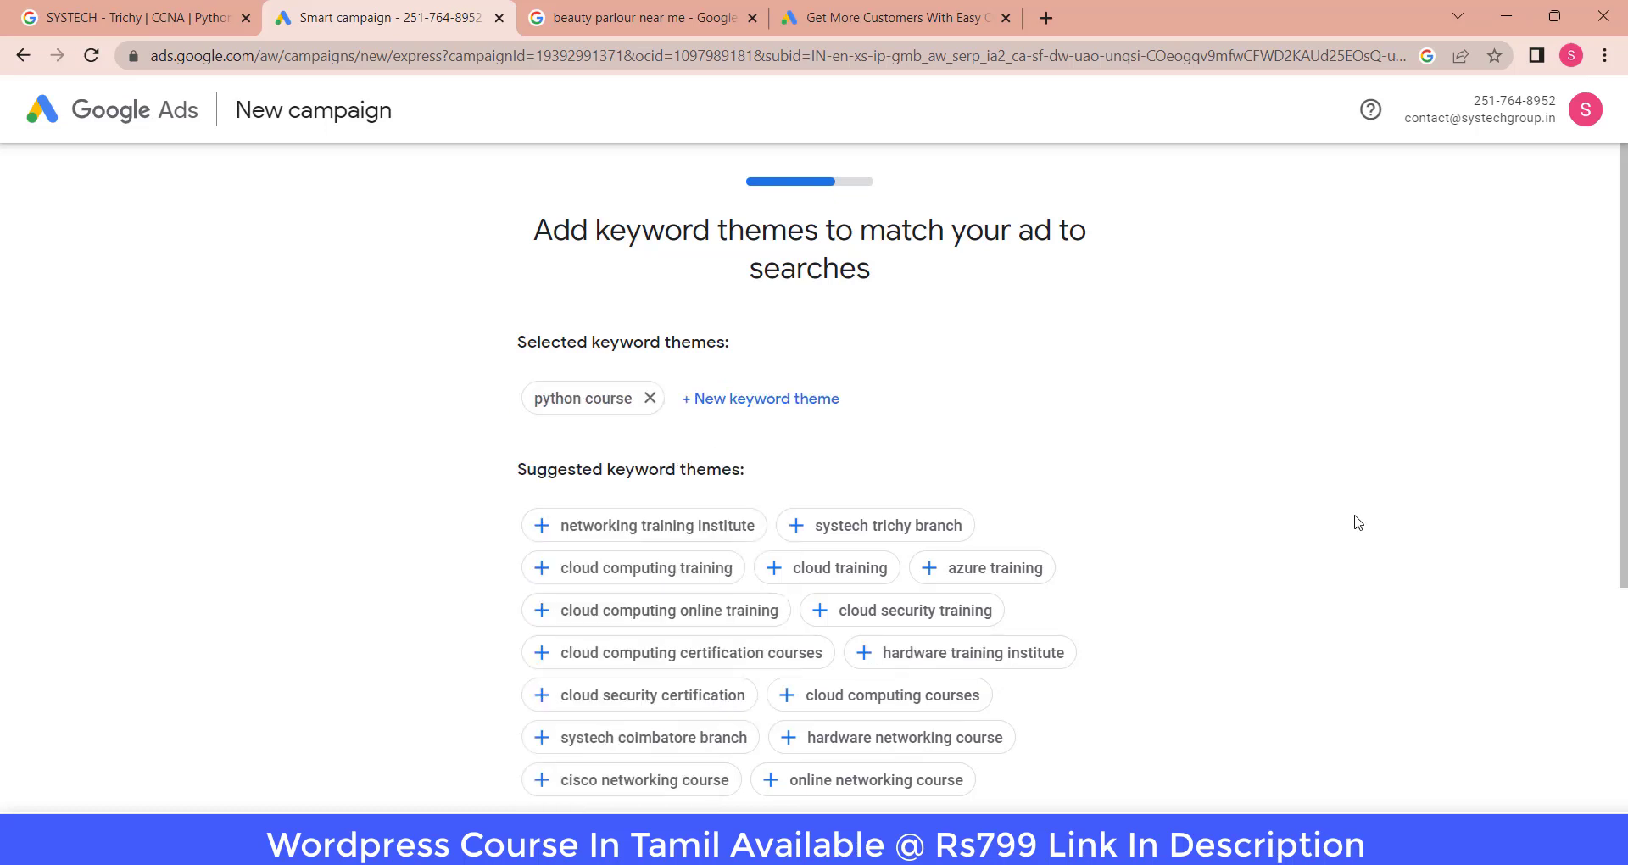
{"action": "scroll", "coordinate": [1354, 519], "scroll_direction": "down", "scroll_amount": 5}
{"action": "left_click", "coordinate": [1093, 666]}
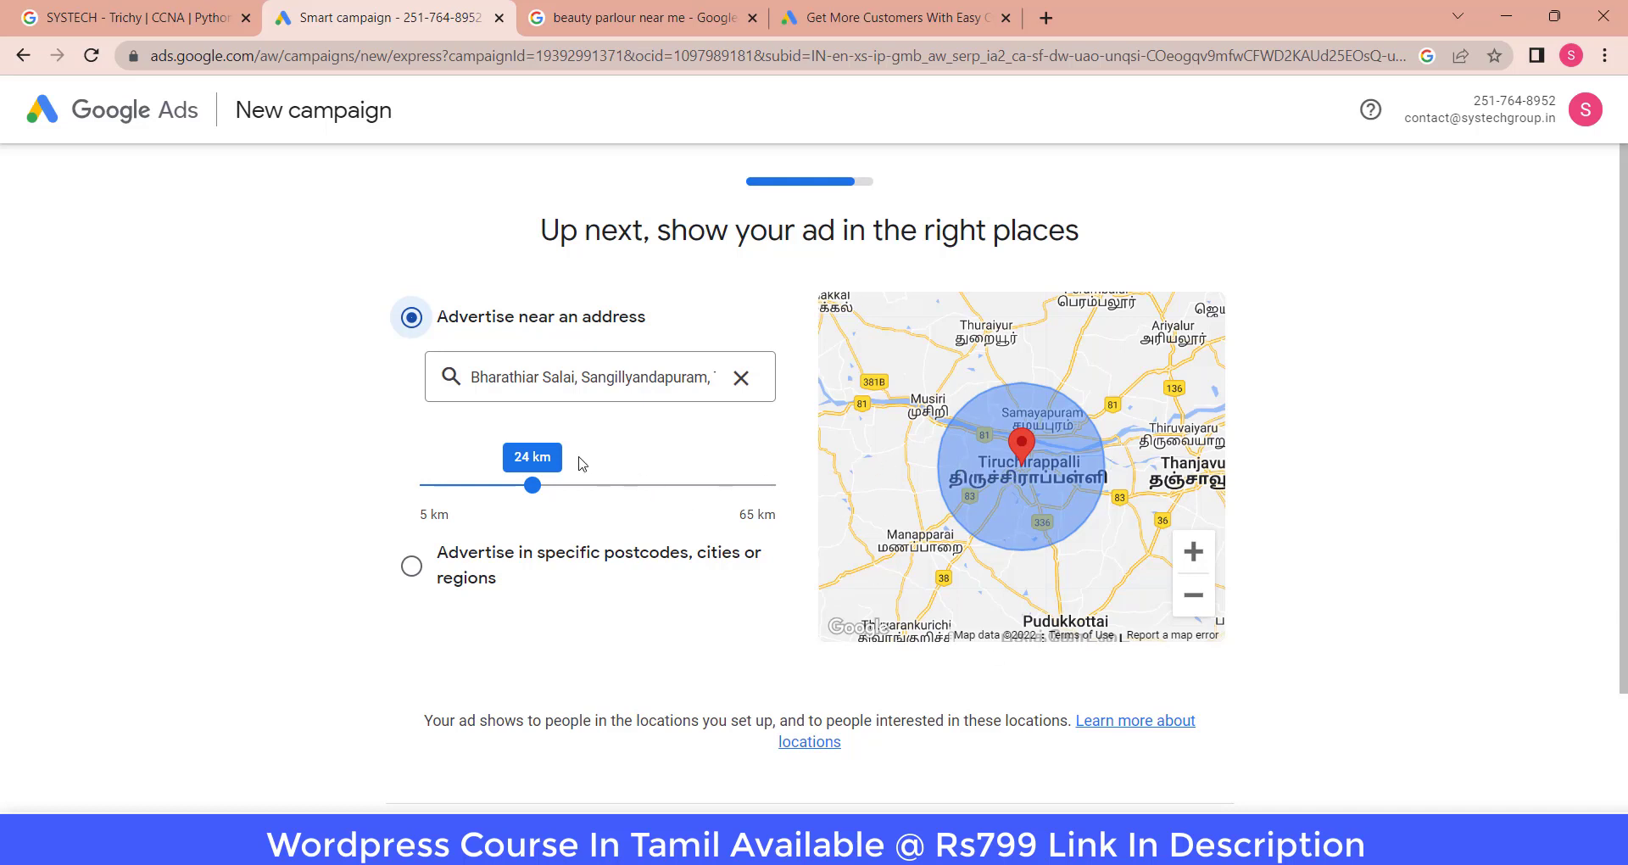
Try radii of 5 km and 11 km around the address, and switch targeting to specific postcodes, cities or regions
{"action": "left_click_drag", "start_coordinate": [533, 486], "coordinate": [421, 485]}
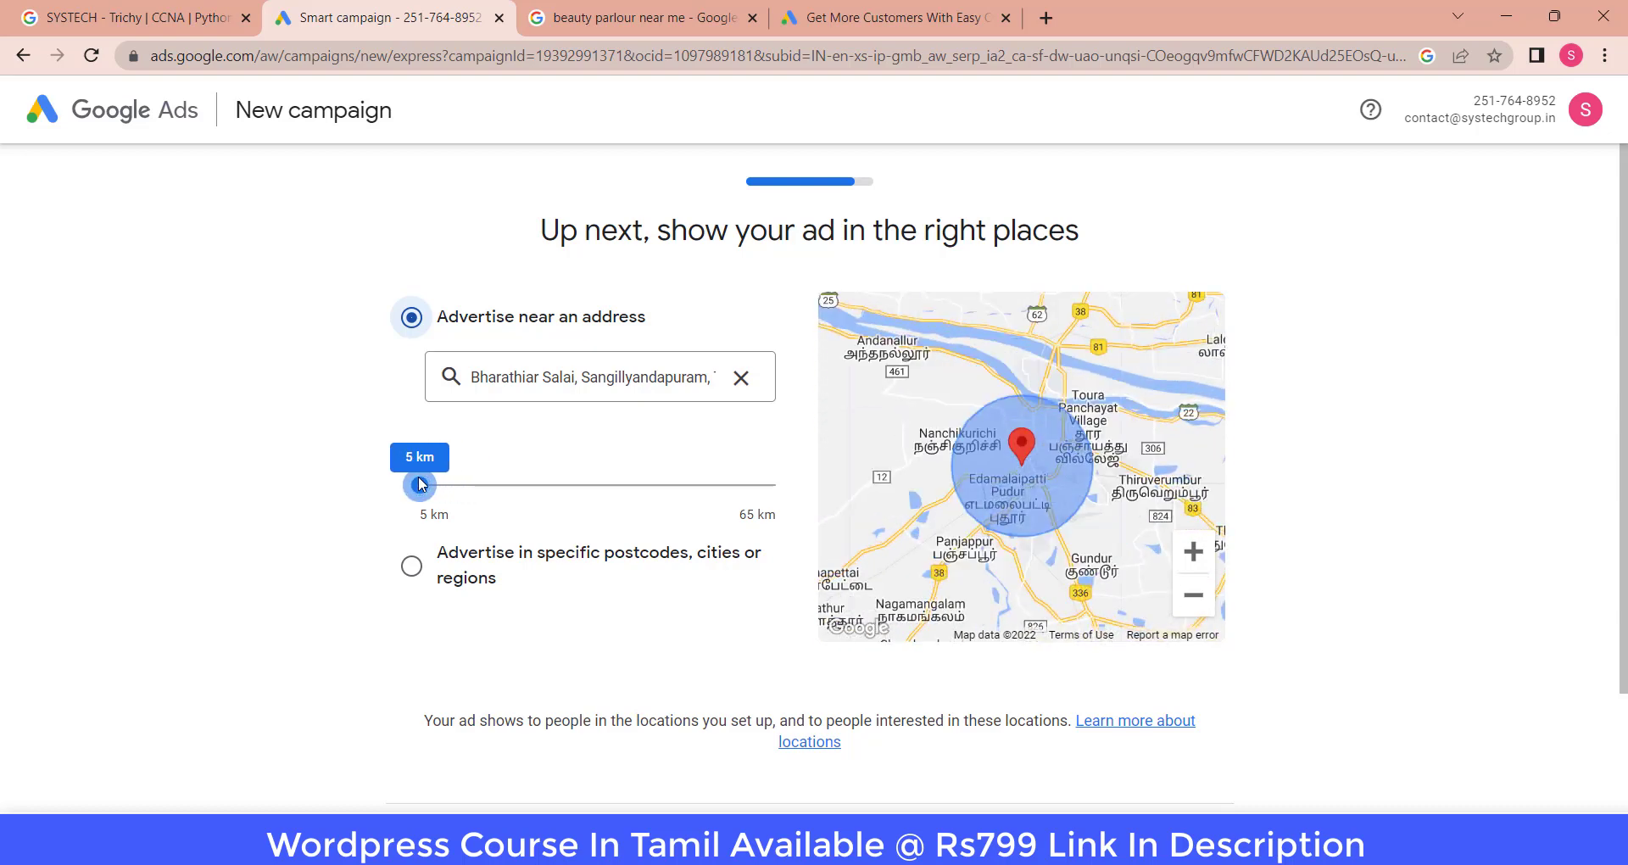
{"action": "left_click_drag", "start_coordinate": [424, 485], "coordinate": [457, 485]}
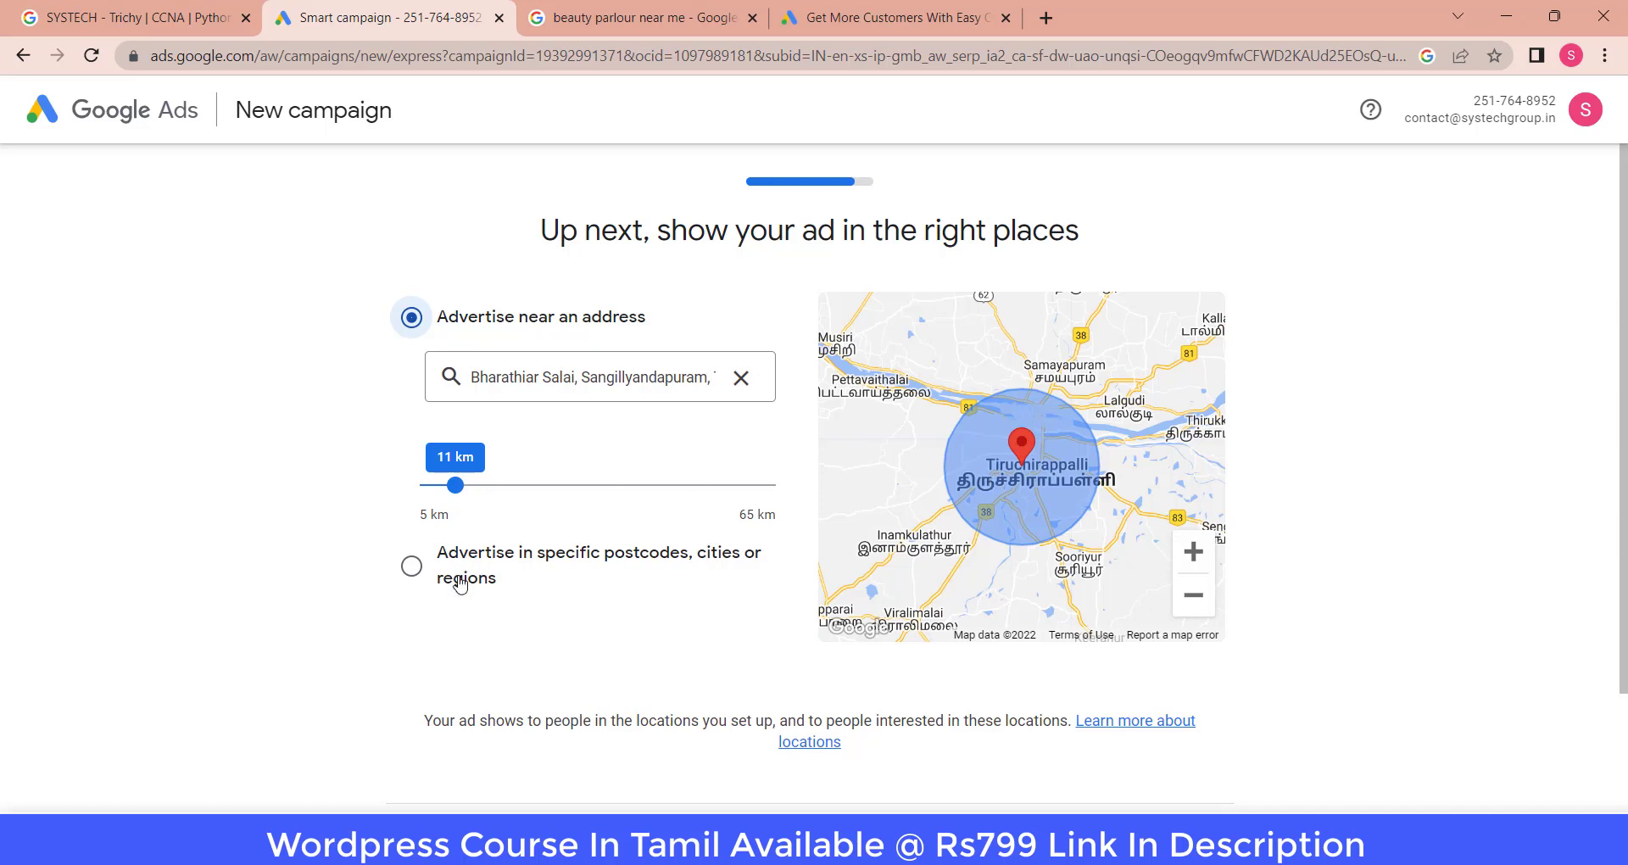
{"action": "left_click", "coordinate": [411, 566]}
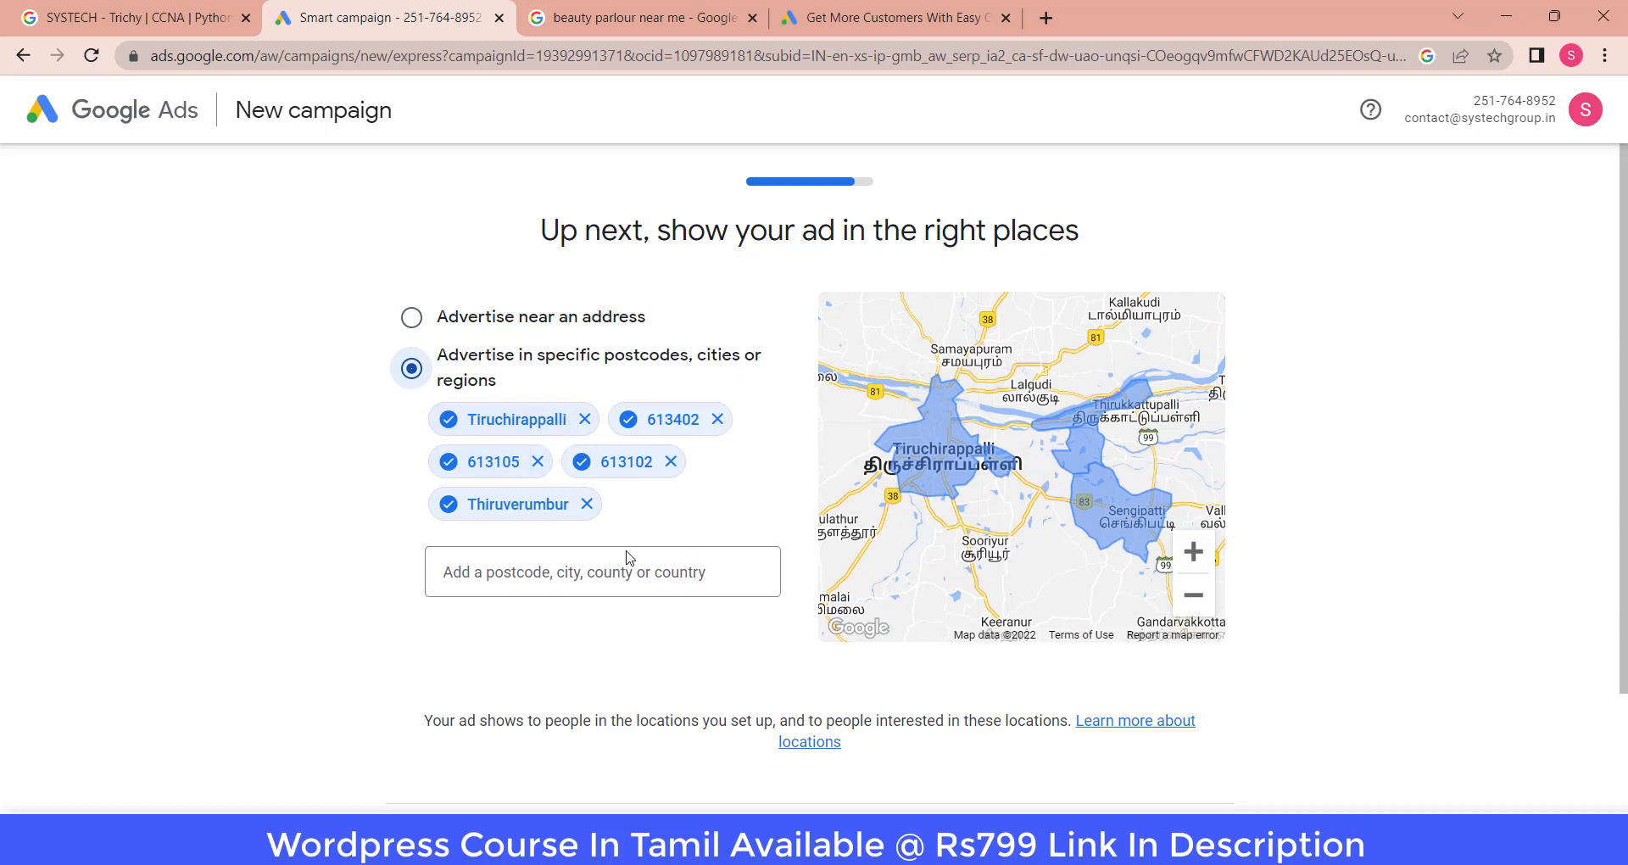
{"action": "left_click", "coordinate": [535, 568]}
{"action": "type", "text": "621216"}
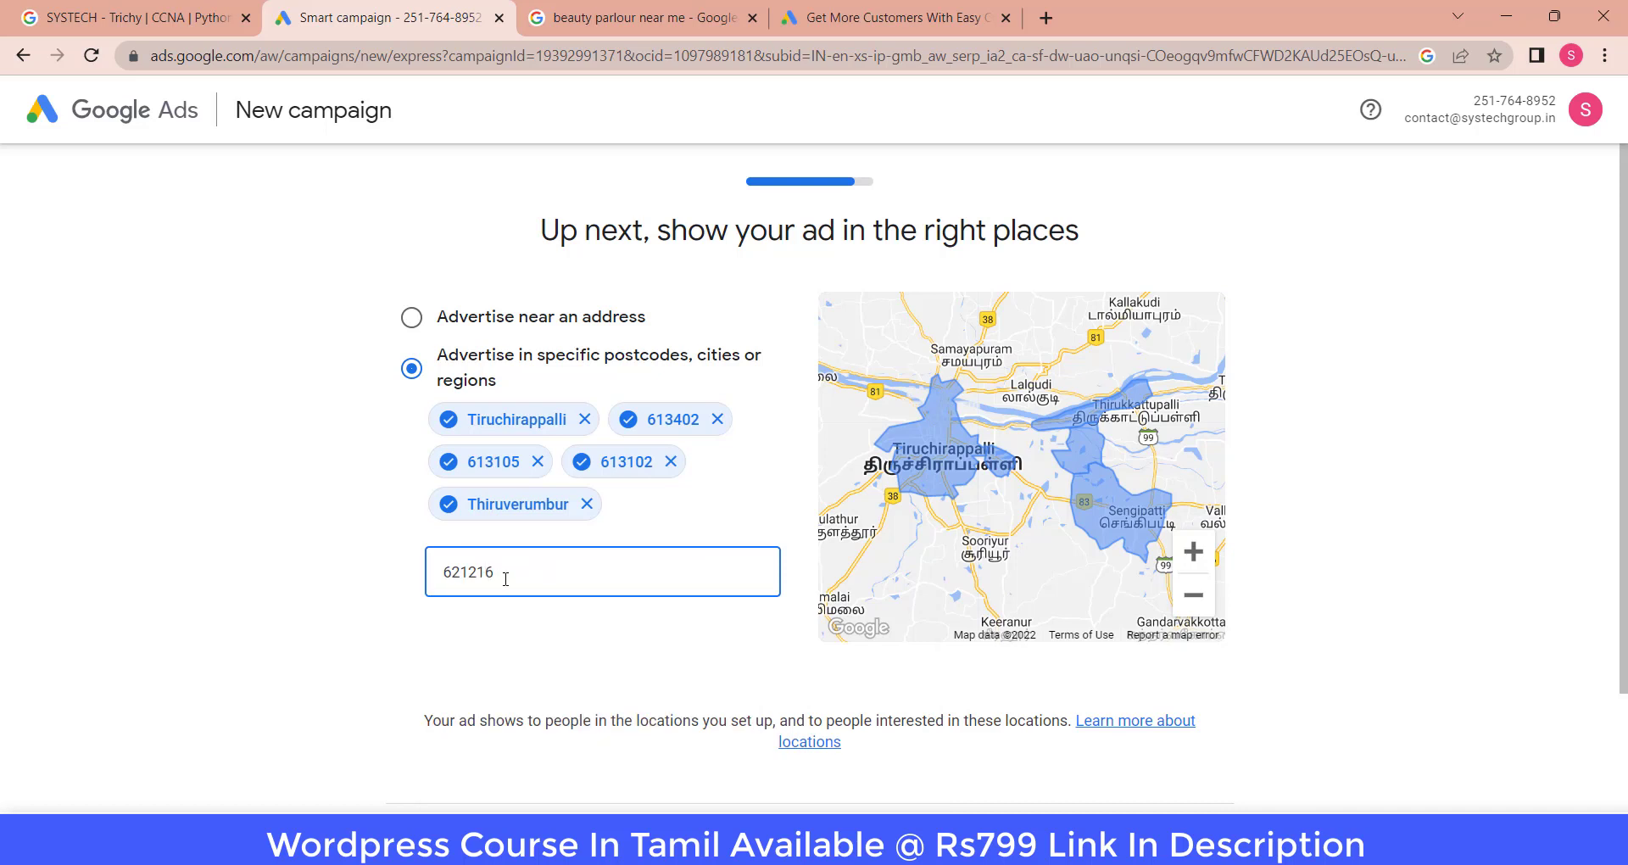
{"action": "left_click_drag", "start_coordinate": [505, 579], "coordinate": [433, 582]}
{"action": "key", "text": "BackSpace"}
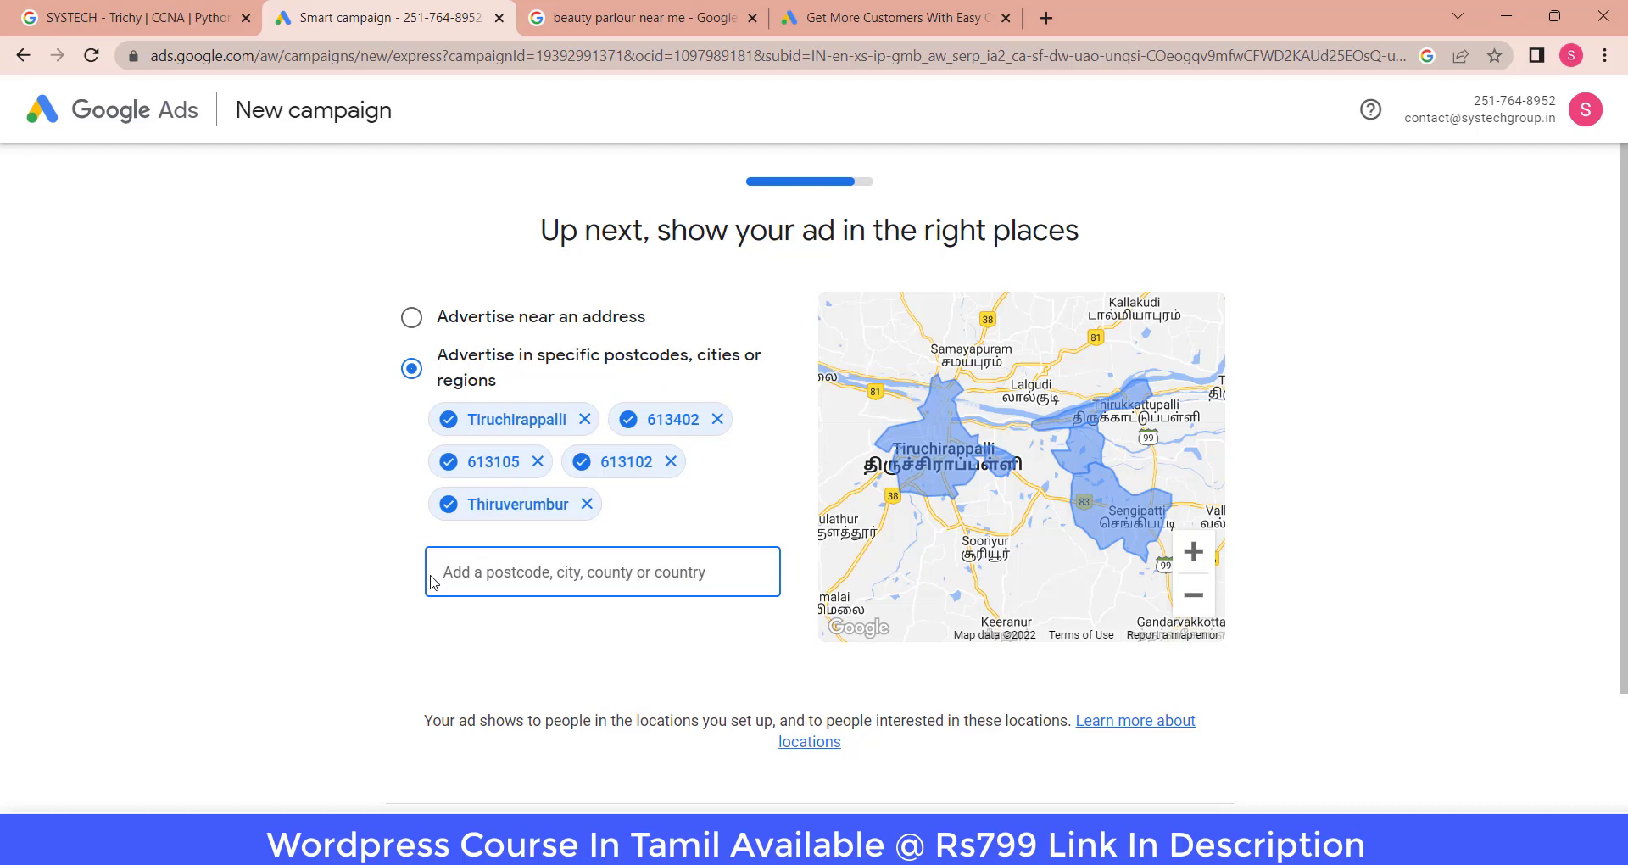
Keep the suggested target locations and continue to the budget stage
{"action": "scroll", "coordinate": [474, 500], "scroll_direction": "down", "scroll_amount": 3}
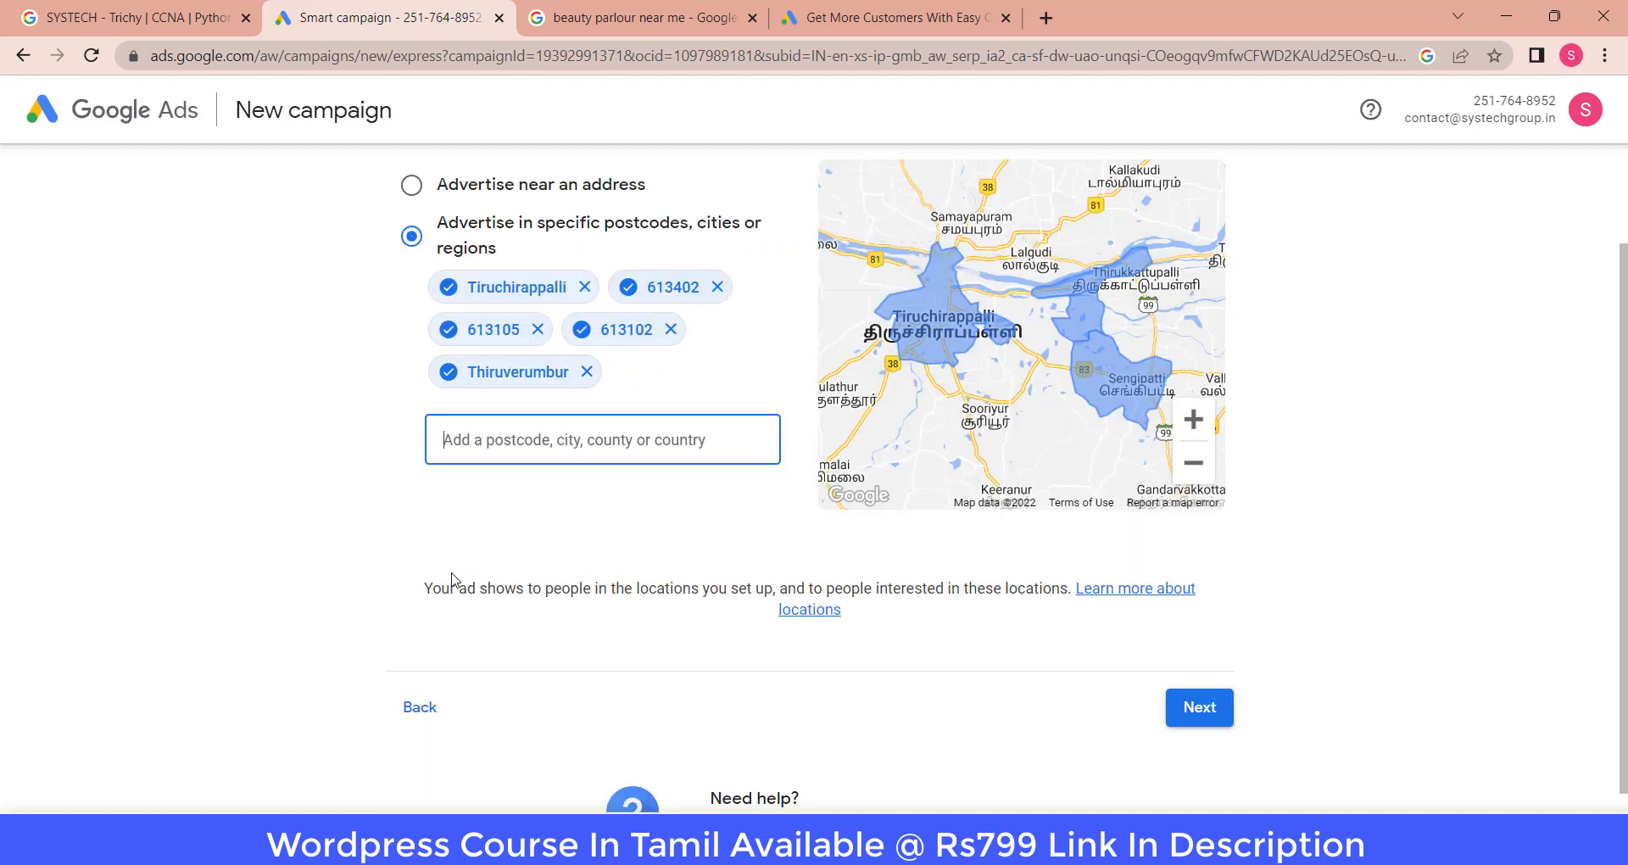
{"action": "left_click", "coordinate": [1201, 629]}
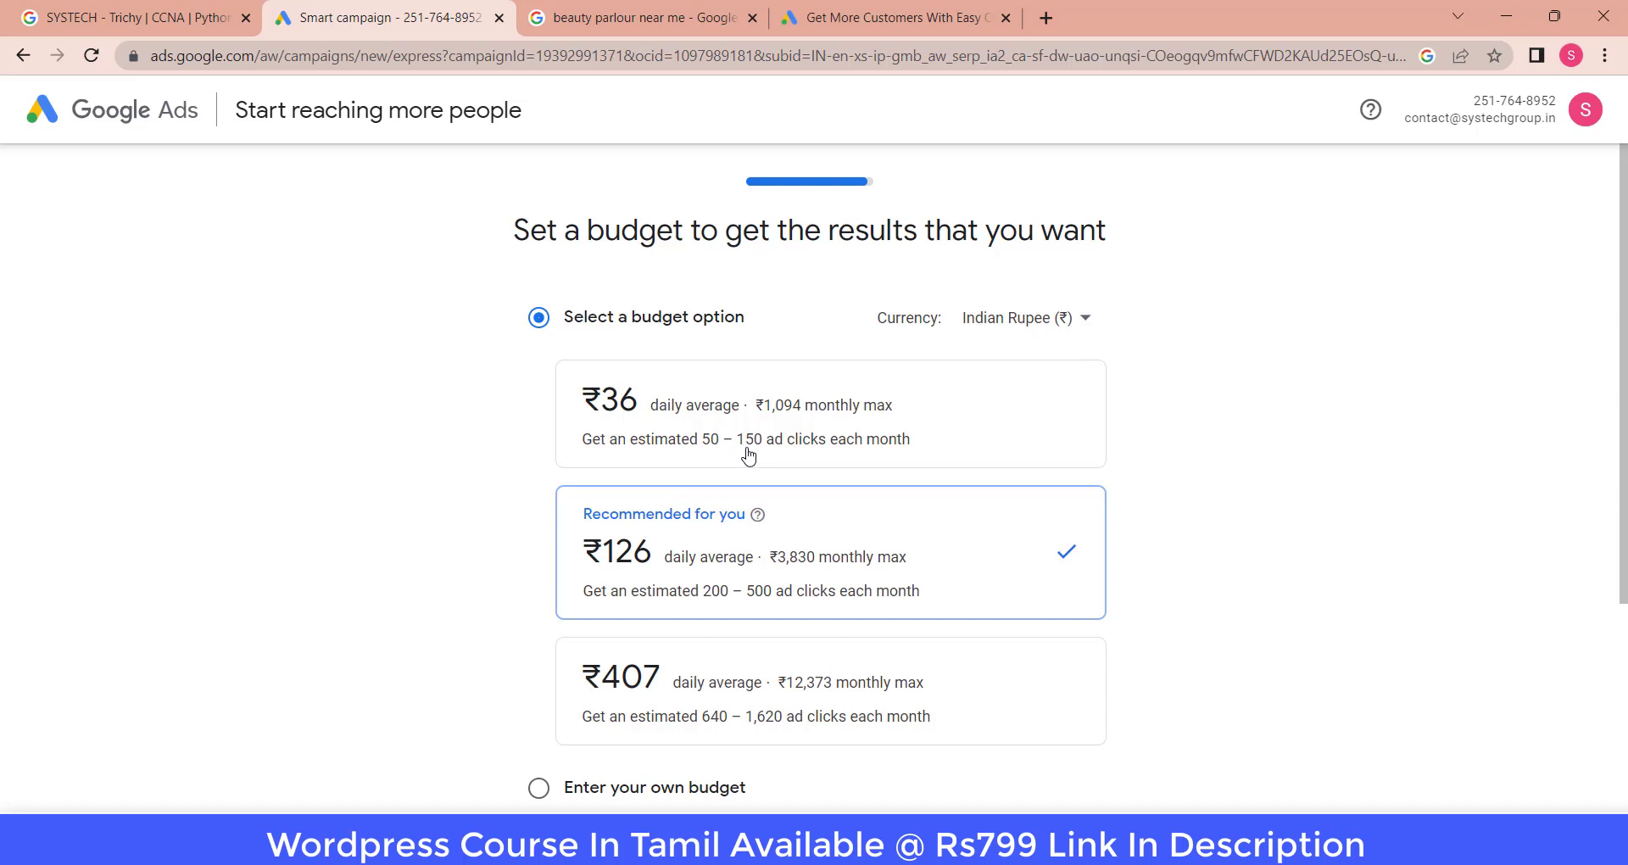
Search Google for the suggested "python course near me", examine the top ads, and return to the campaign's budget options
{"action": "left_click", "coordinate": [611, 17]}
{"action": "triple_click", "coordinate": [383, 127]}
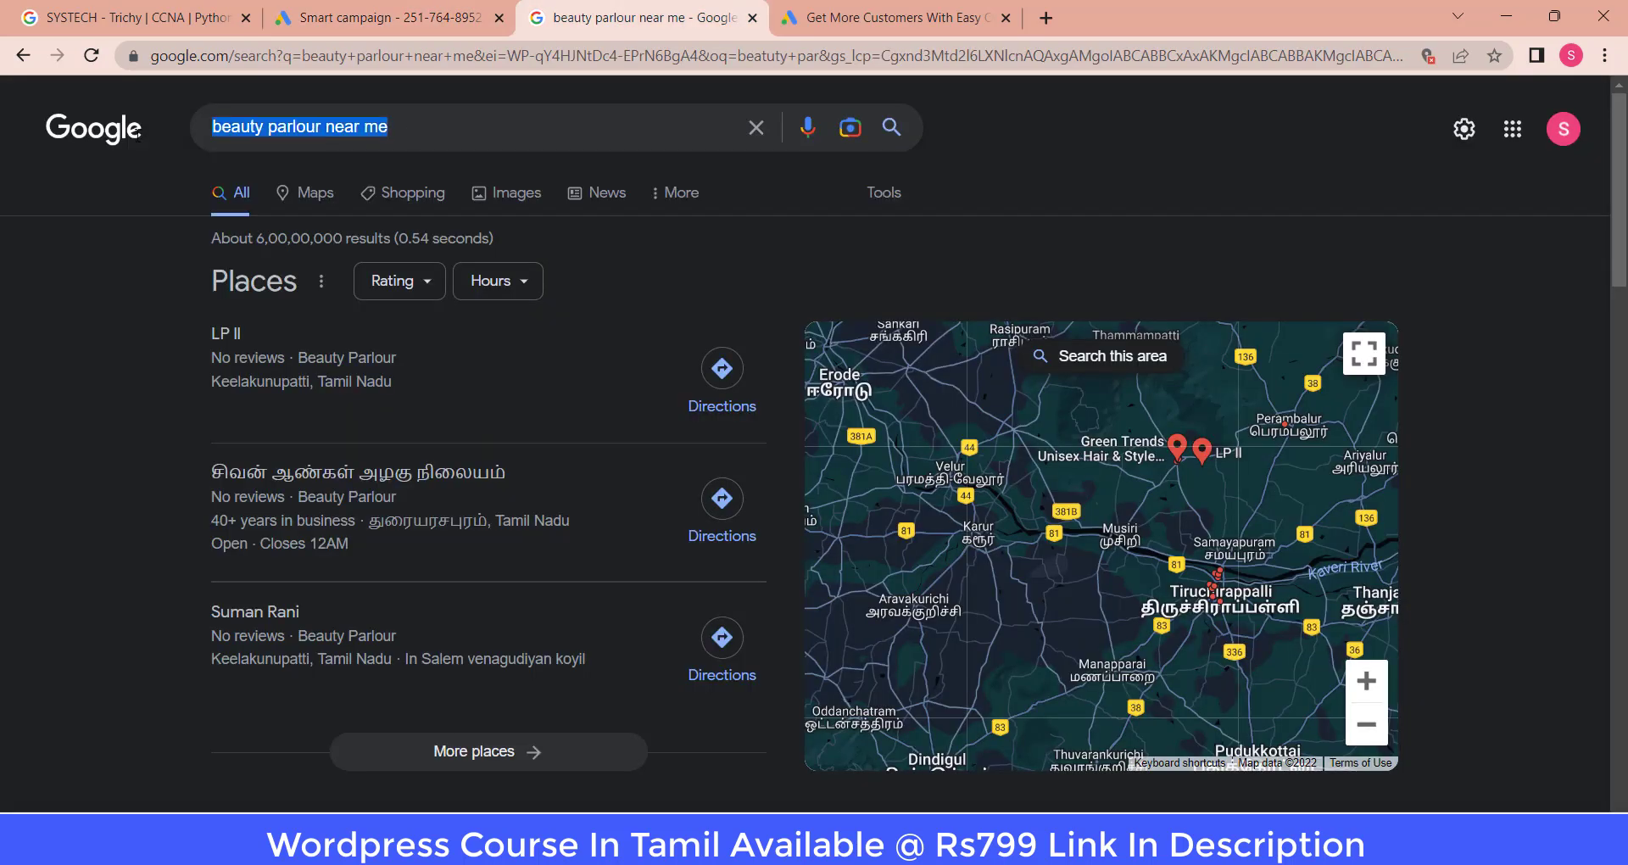
{"action": "type", "text": "pyth"}
{"action": "key", "text": "Down"}
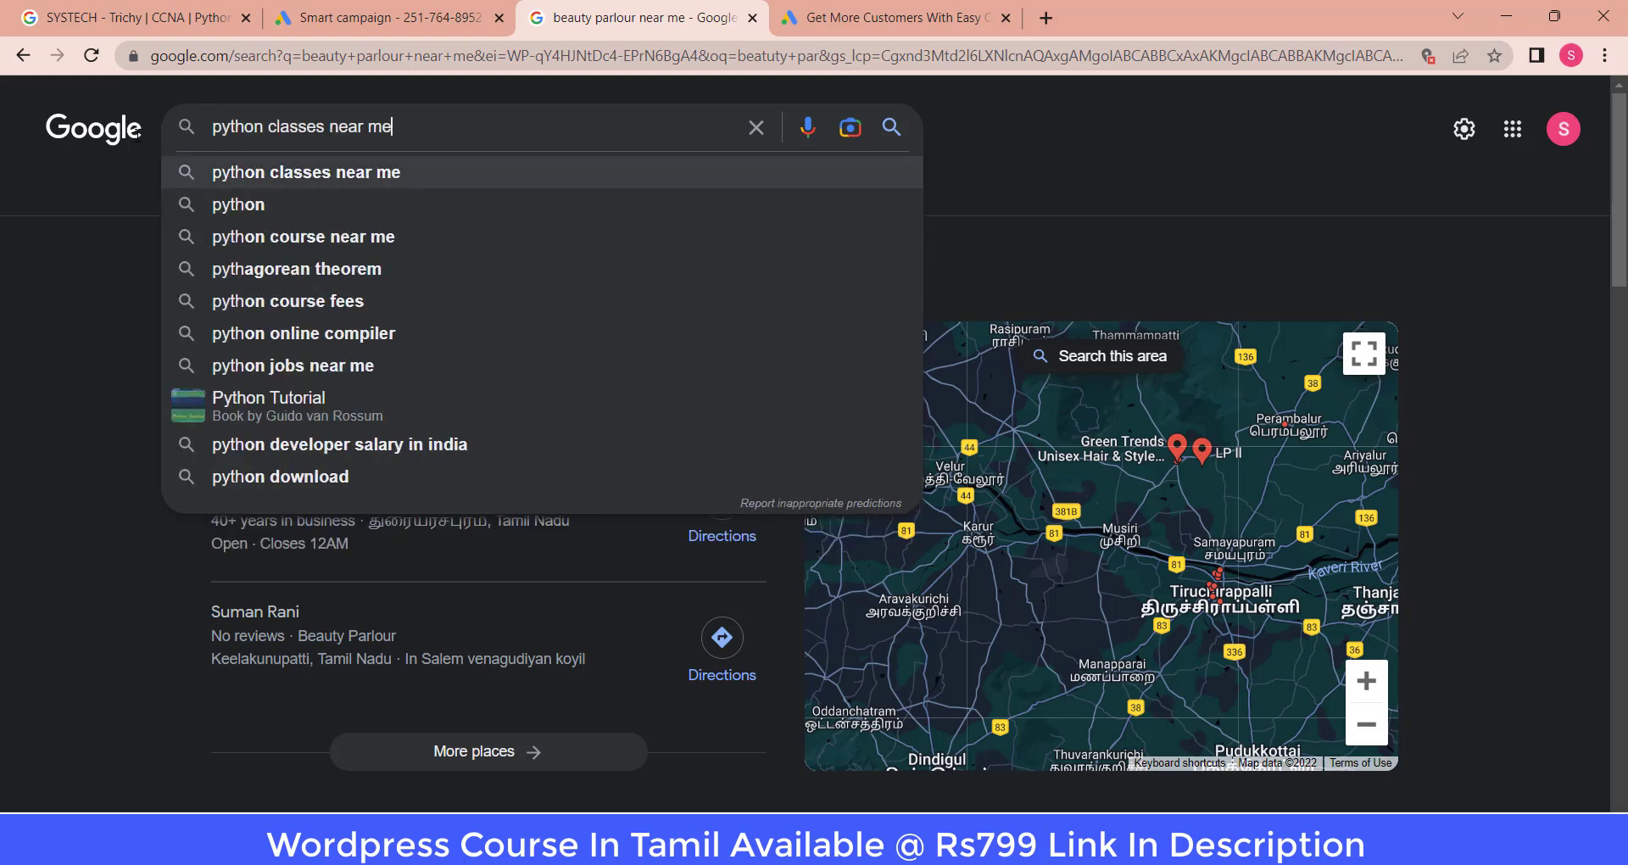
{"action": "key", "text": "Down"}
{"action": "key", "text": "Down"}
{"action": "key", "text": "Return"}
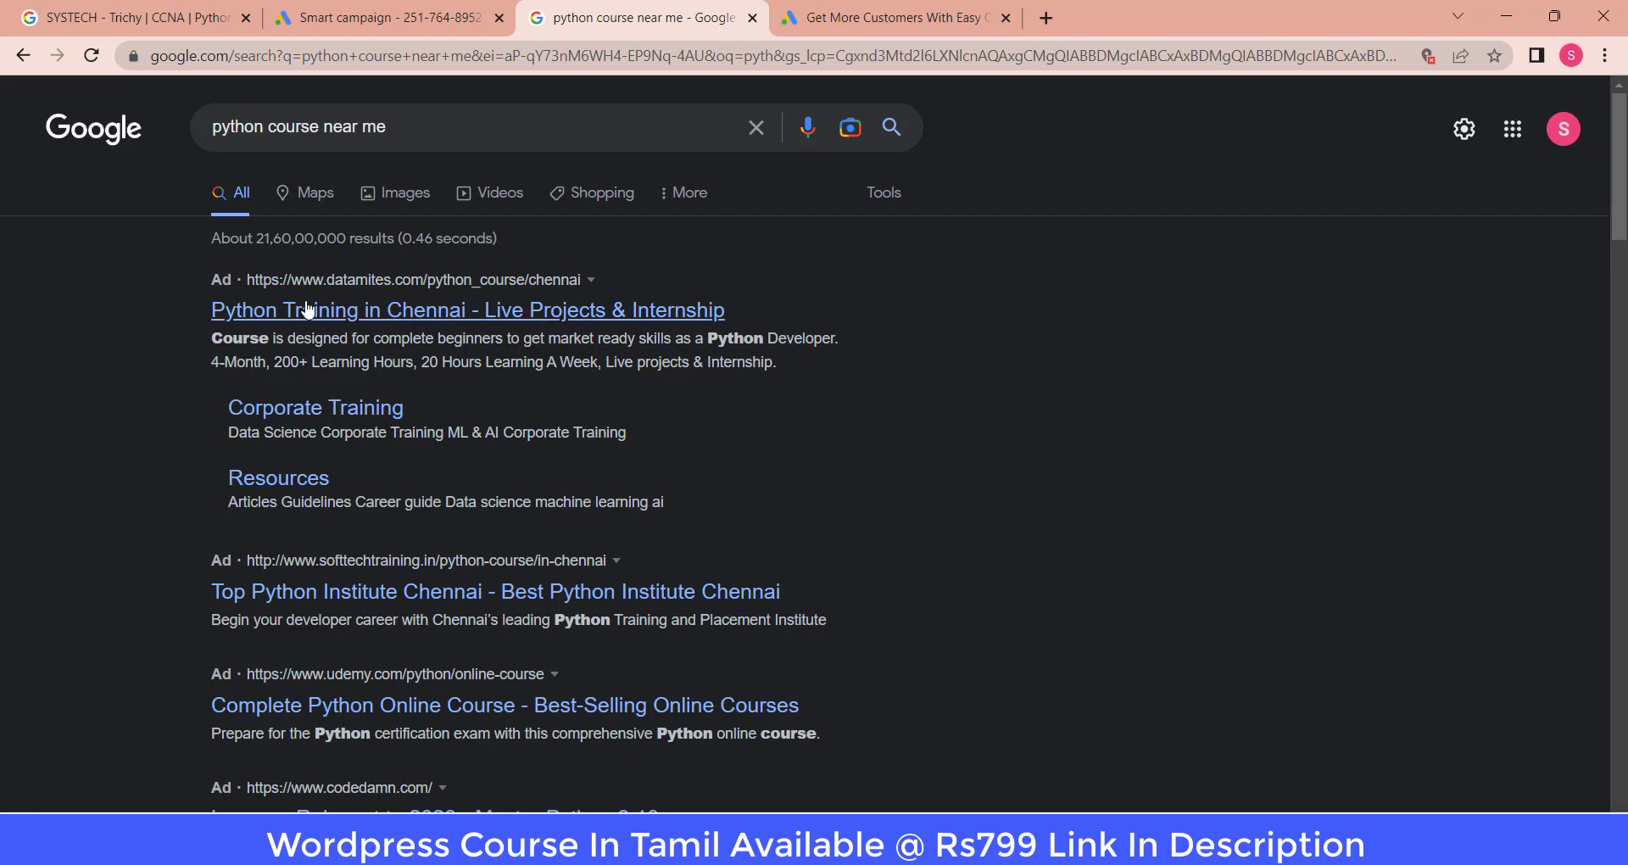
{"action": "left_click", "coordinate": [414, 312]}
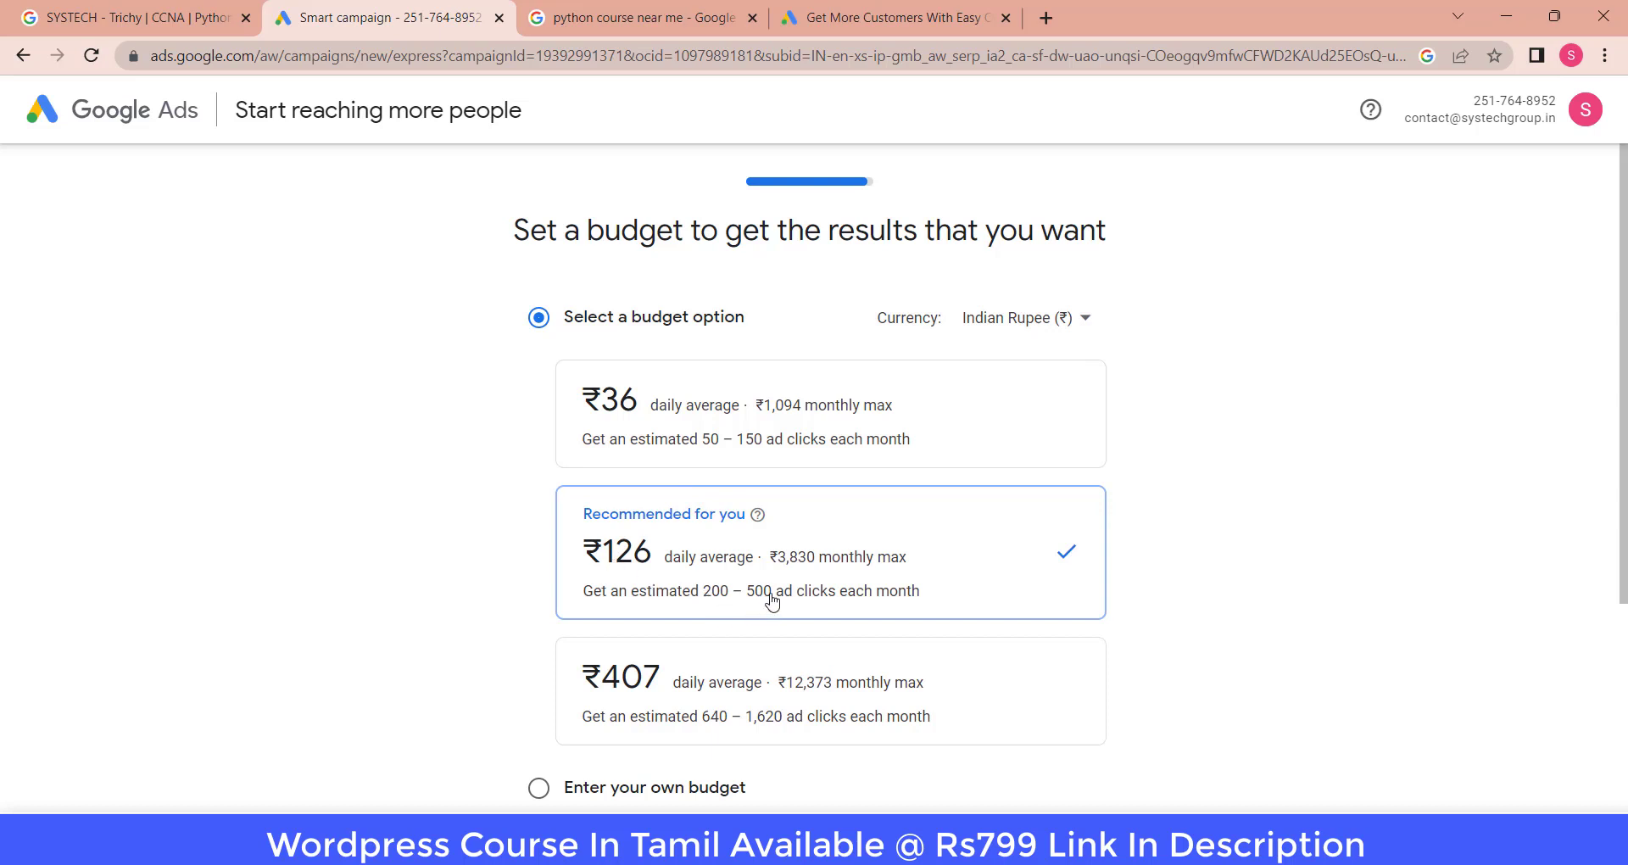
Try the ₹36 daily budget option, and switch to a custom budget with a trial daily average of ₹10
{"action": "left_click", "coordinate": [772, 395]}
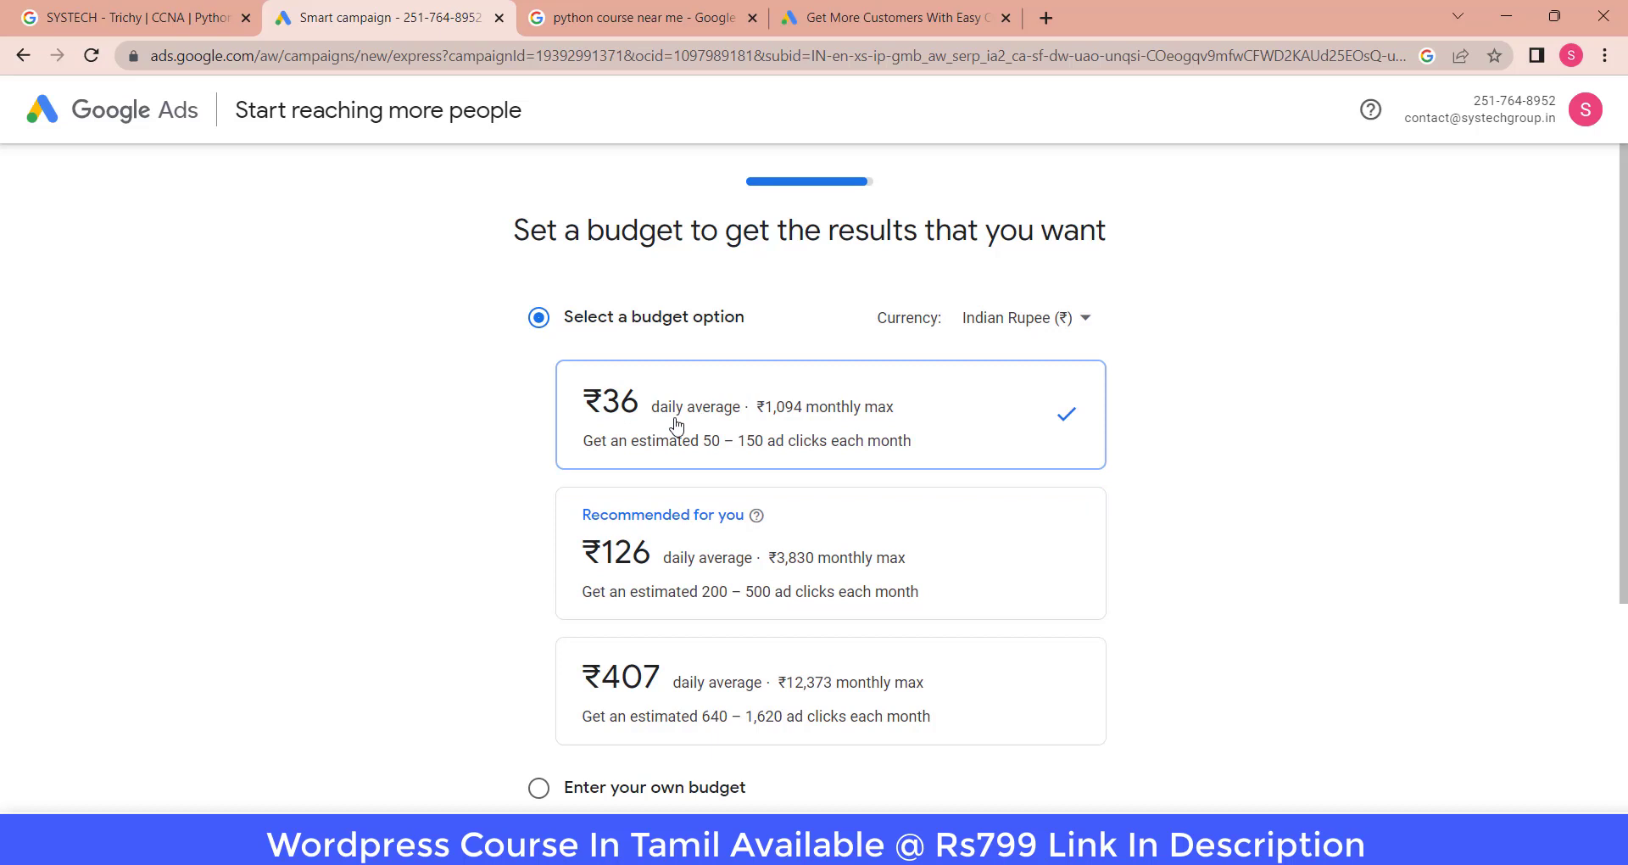
{"action": "scroll", "coordinate": [676, 424], "scroll_direction": "down", "scroll_amount": 2}
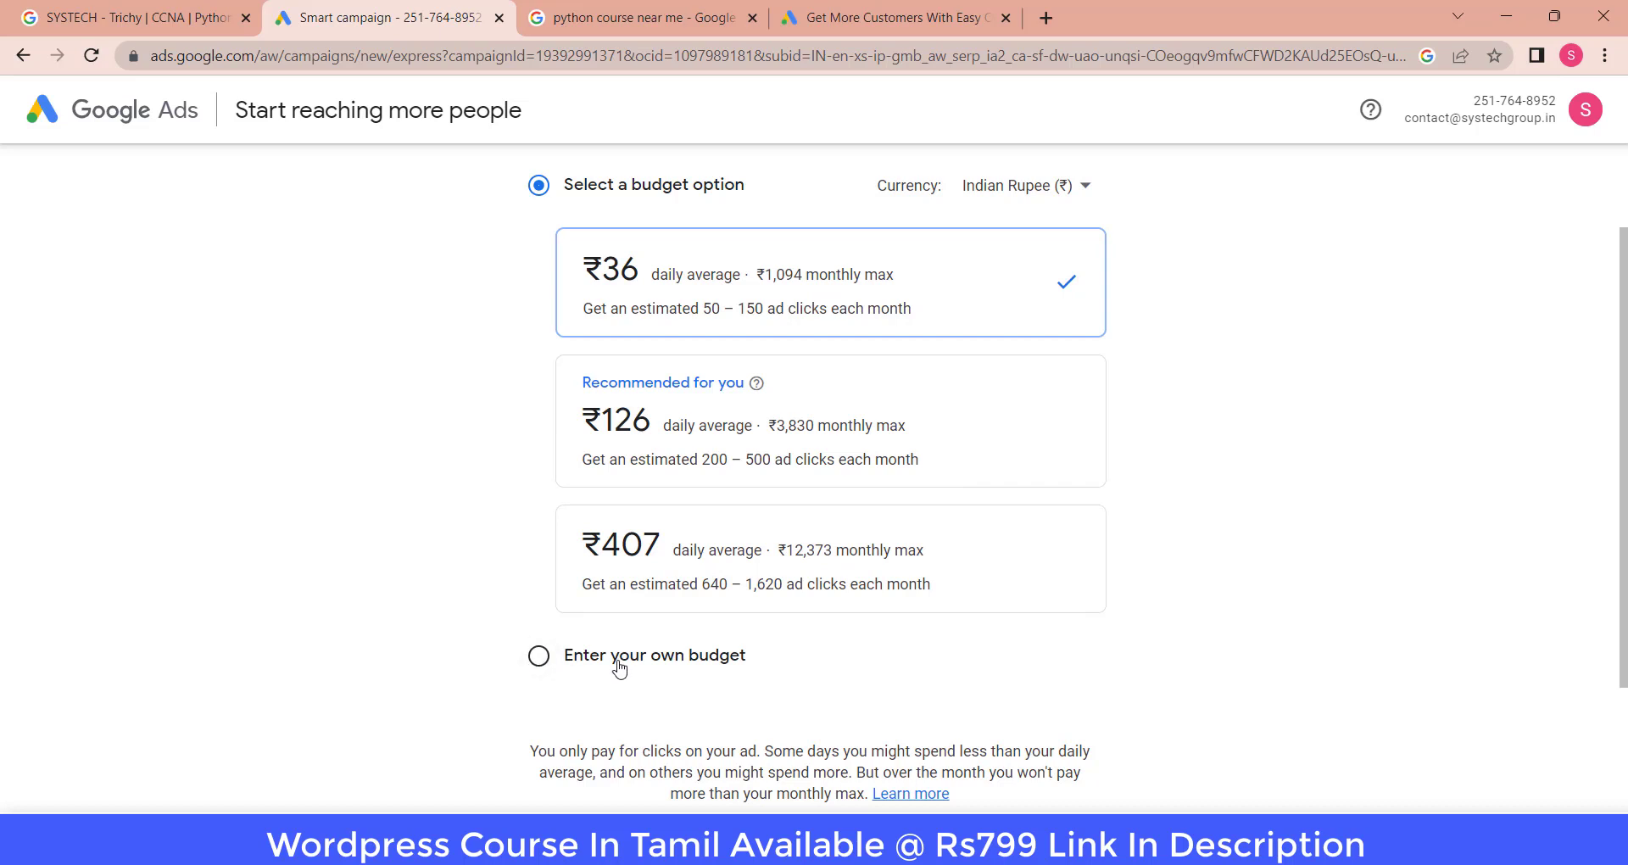
{"action": "left_click", "coordinate": [545, 663]}
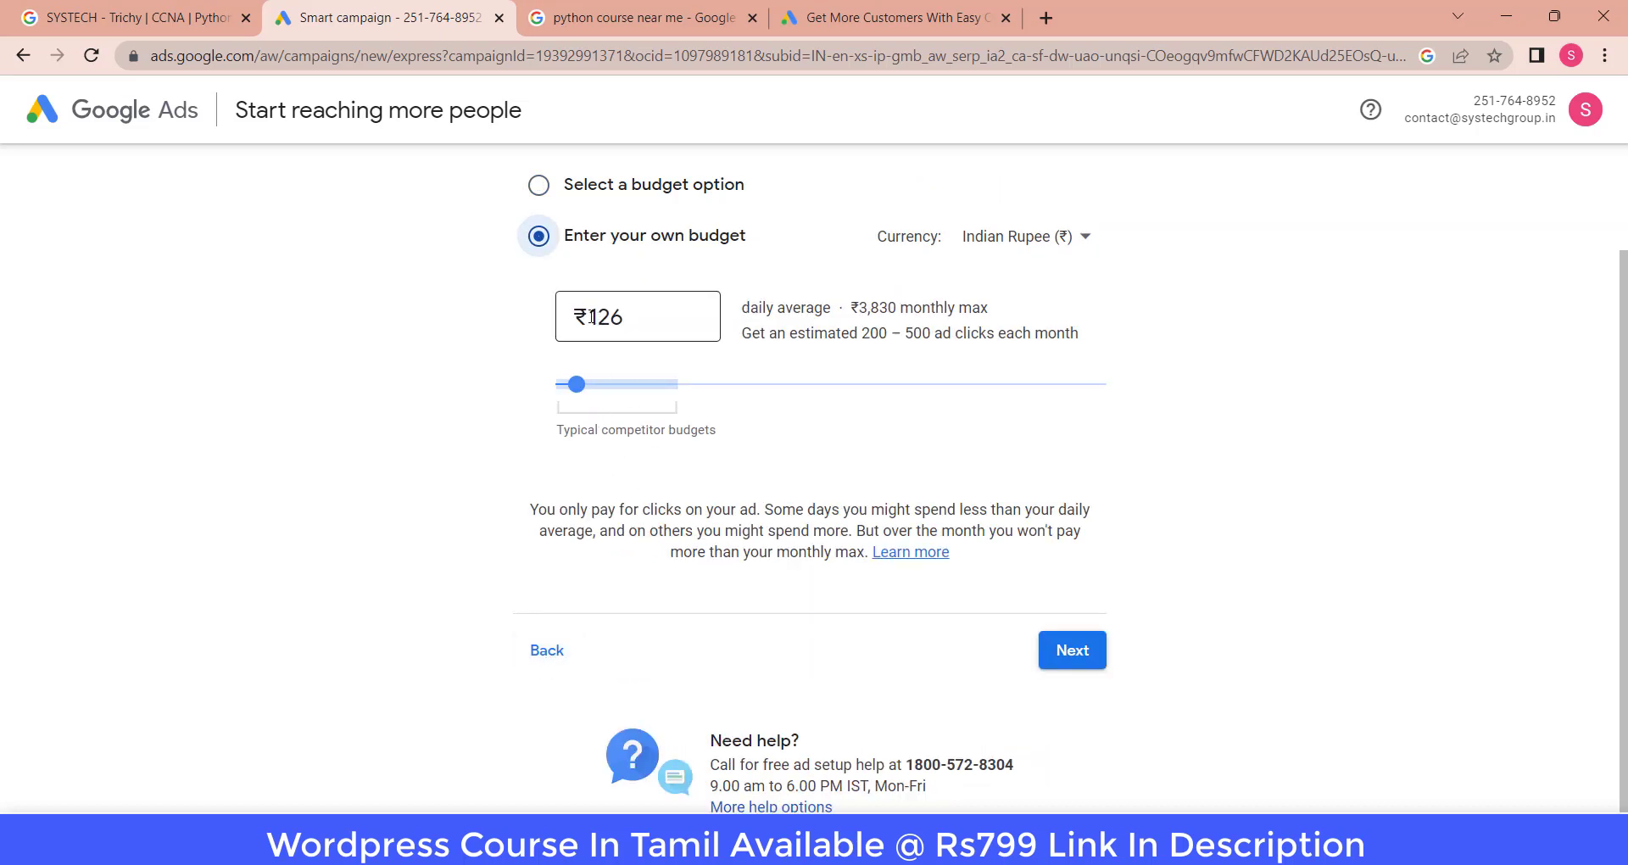
{"action": "left_click_drag", "start_coordinate": [592, 317], "coordinate": [624, 317]}
{"action": "type", "text": "10"}
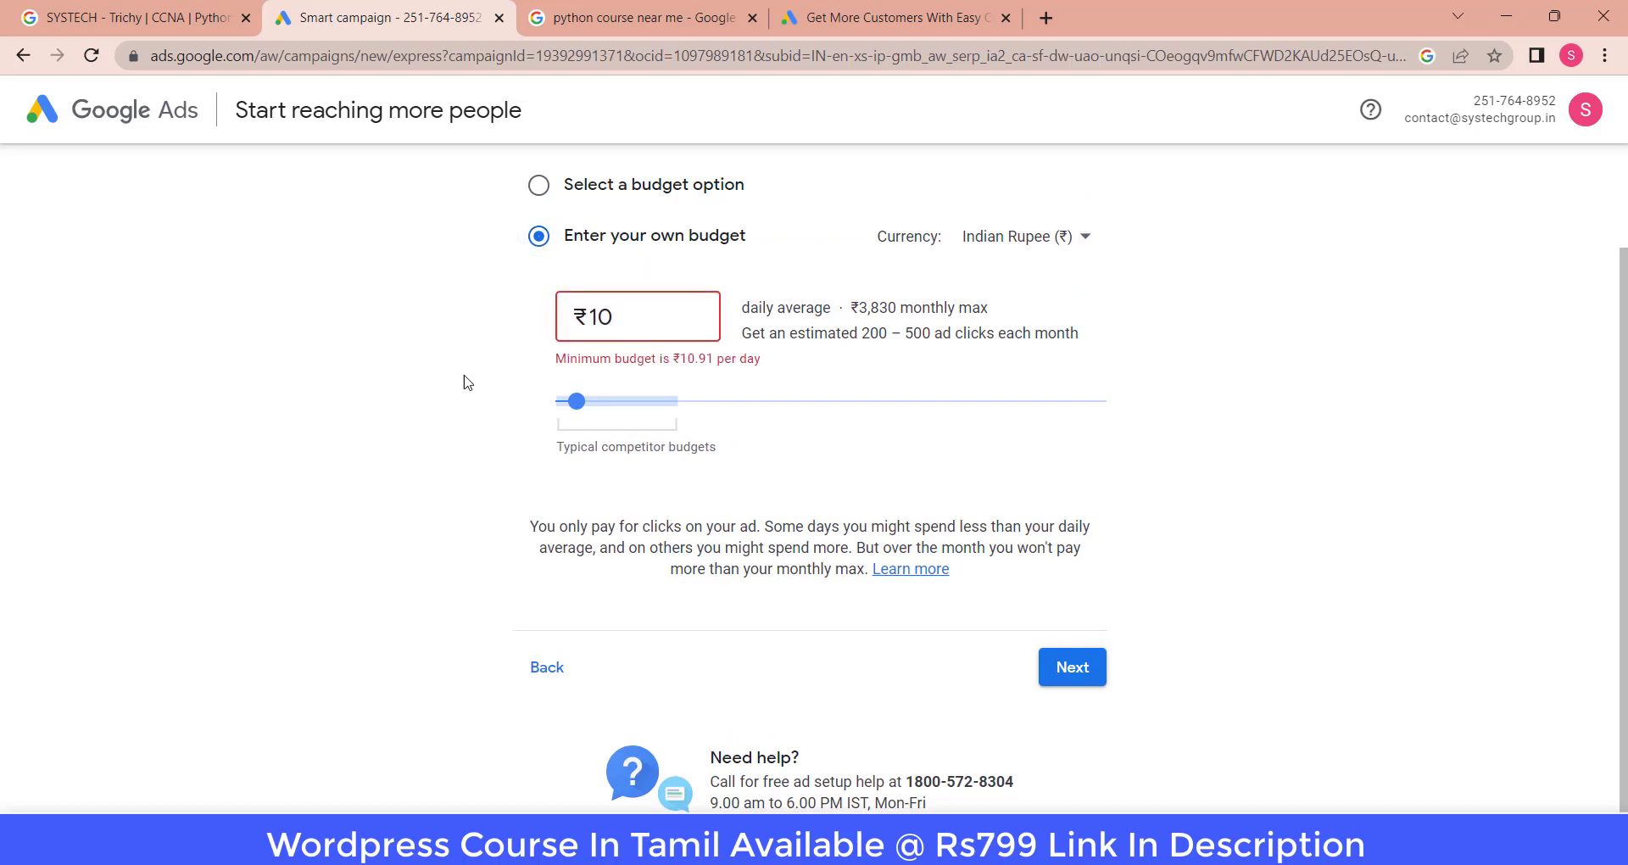
Try a custom daily budget of ₹11 and examine its monthly maximum and estimated ad clicks
{"action": "left_click", "coordinate": [577, 402]}
{"action": "left_click_drag", "start_coordinate": [580, 413], "coordinate": [531, 399]}
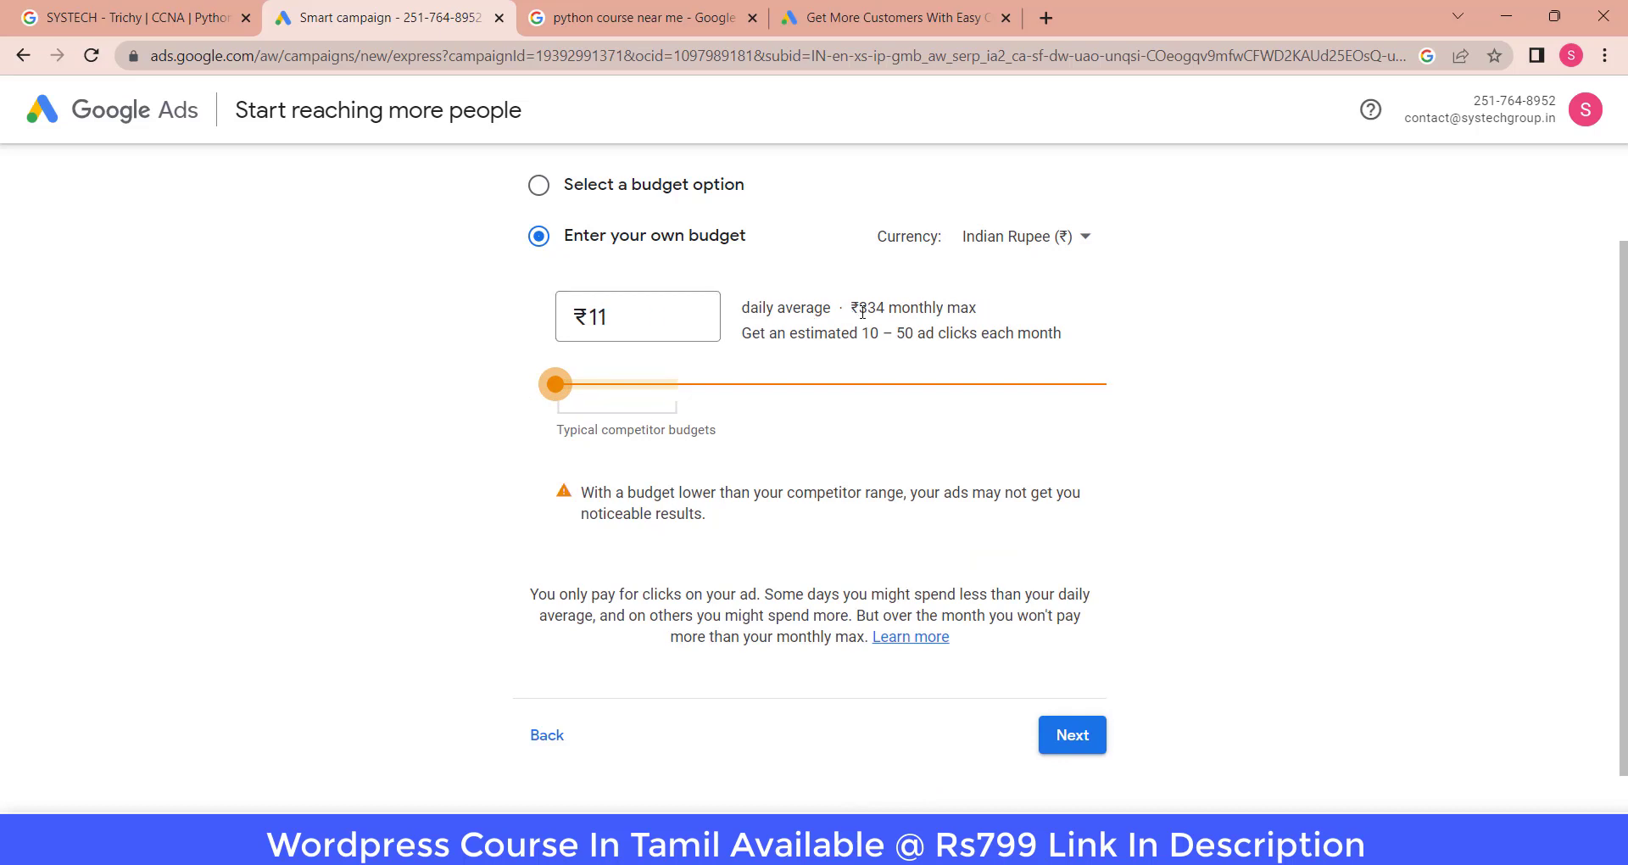
{"action": "left_click_drag", "start_coordinate": [859, 312], "coordinate": [883, 312]}
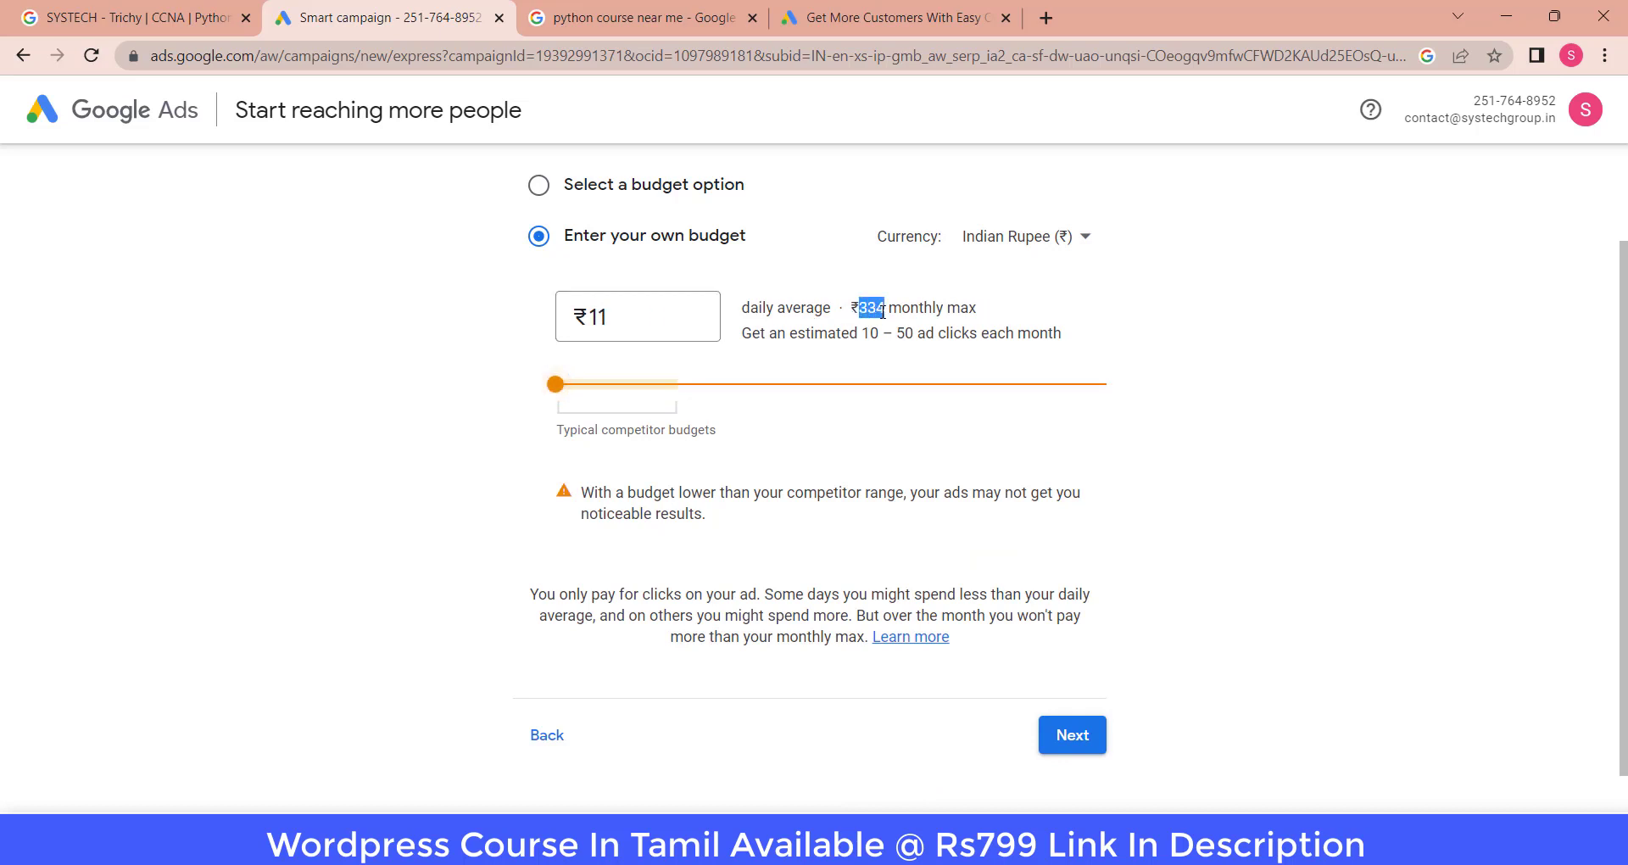
{"action": "left_click", "coordinate": [859, 334]}
{"action": "left_click_drag", "start_coordinate": [863, 334], "coordinate": [917, 337]}
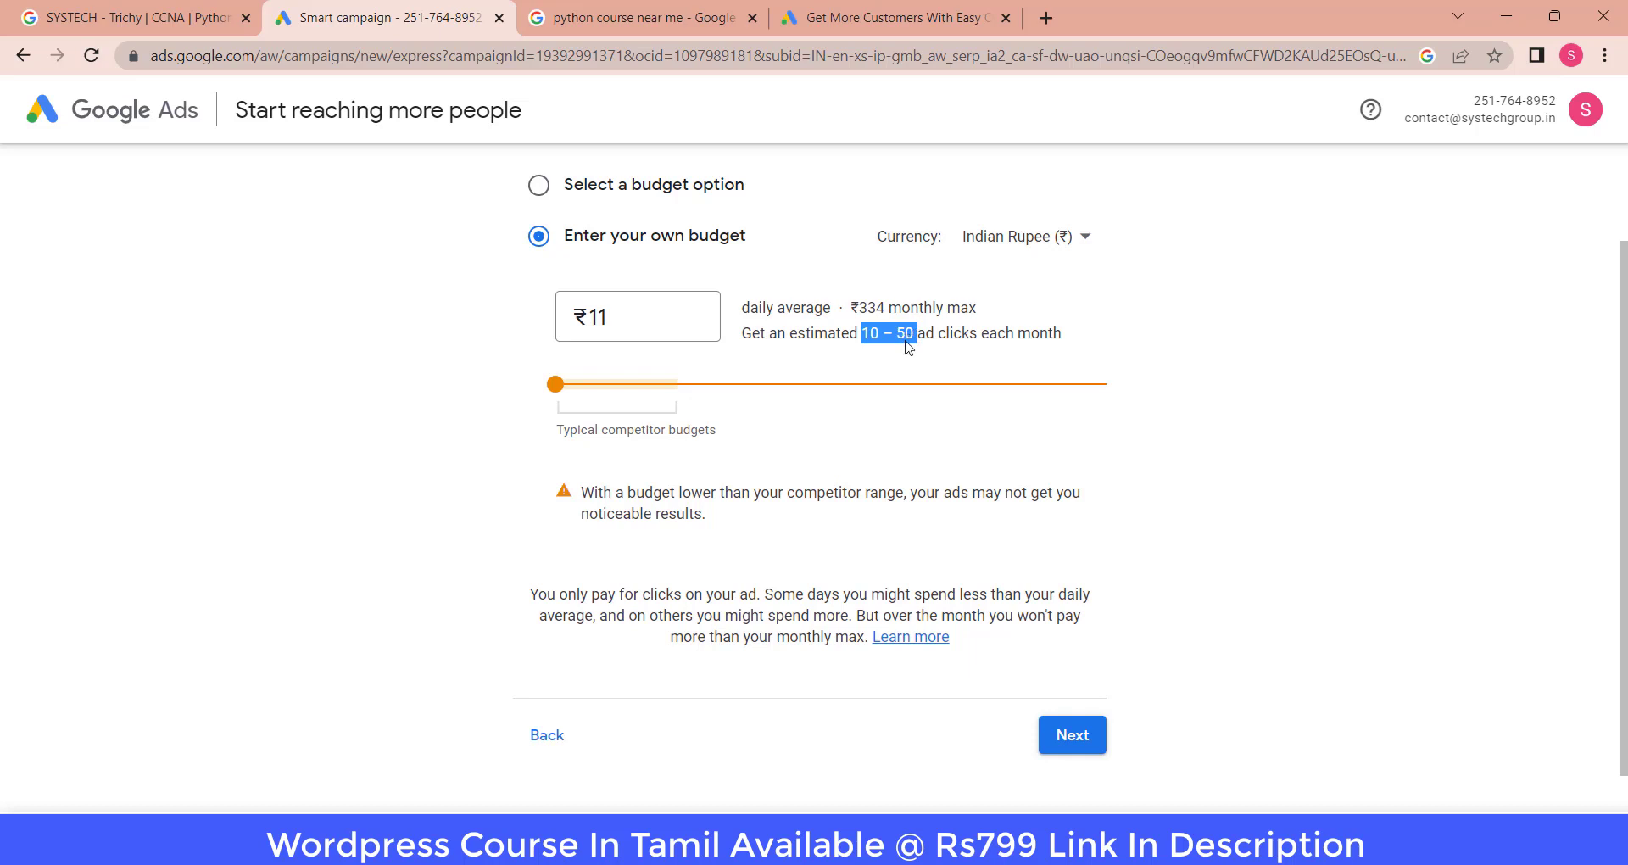
Set the custom daily budget to ₹25 and continue to the campaign review
{"action": "scroll", "coordinate": [908, 344], "scroll_direction": "up", "scroll_amount": 2}
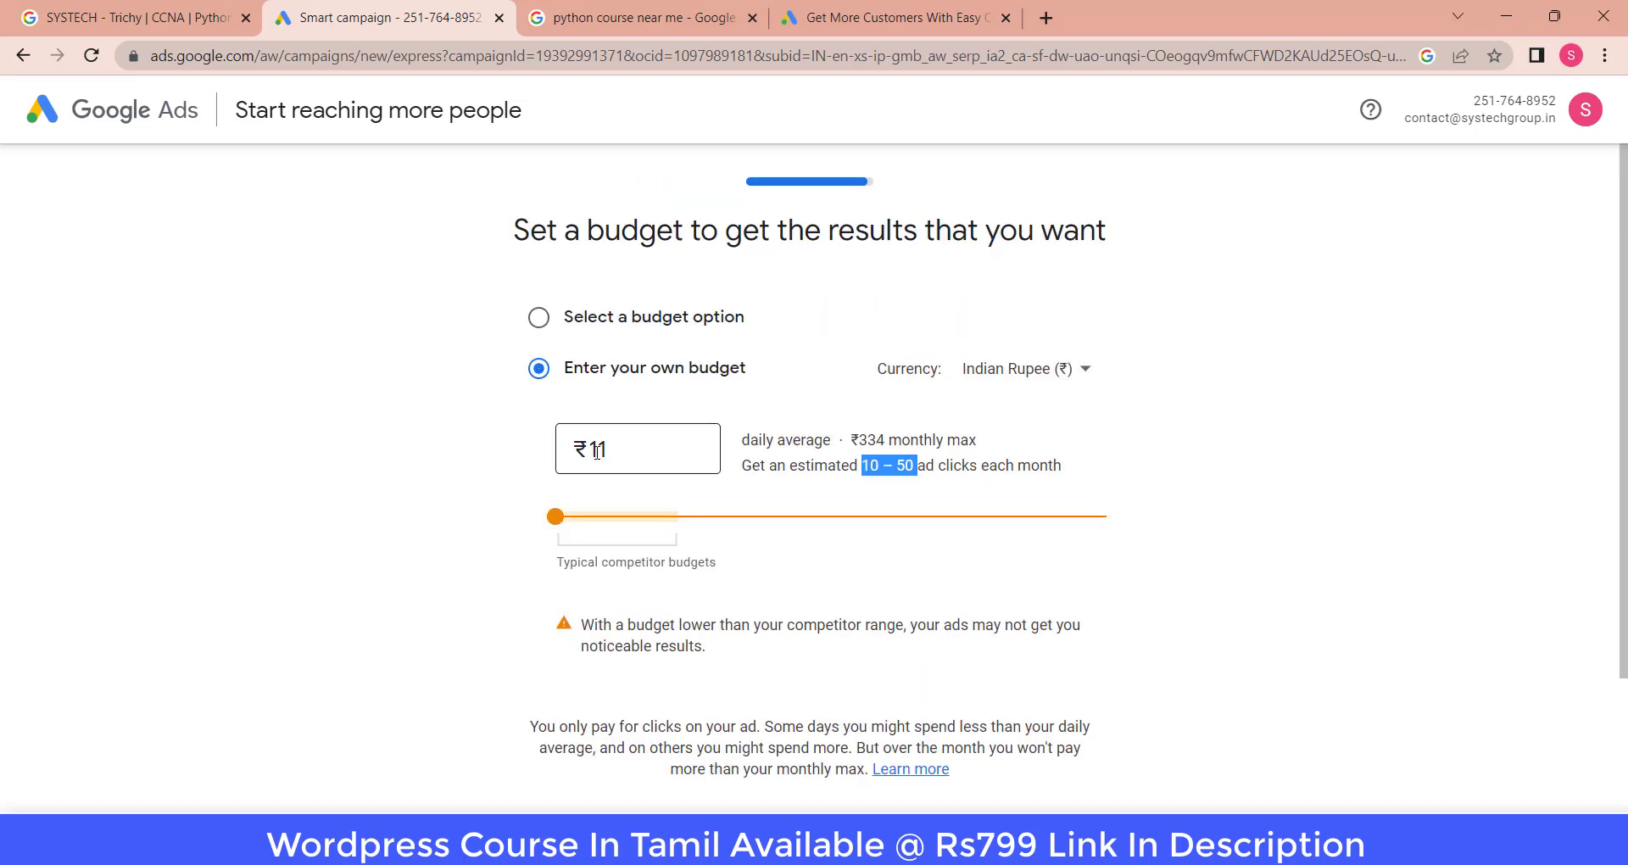
{"action": "left_click_drag", "start_coordinate": [597, 451], "coordinate": [617, 452]}
{"action": "key", "text": "BackSpace"}
{"action": "key", "text": "BackSpace"}
{"action": "type", "text": "25"}
{"action": "left_click", "coordinate": [398, 478]}
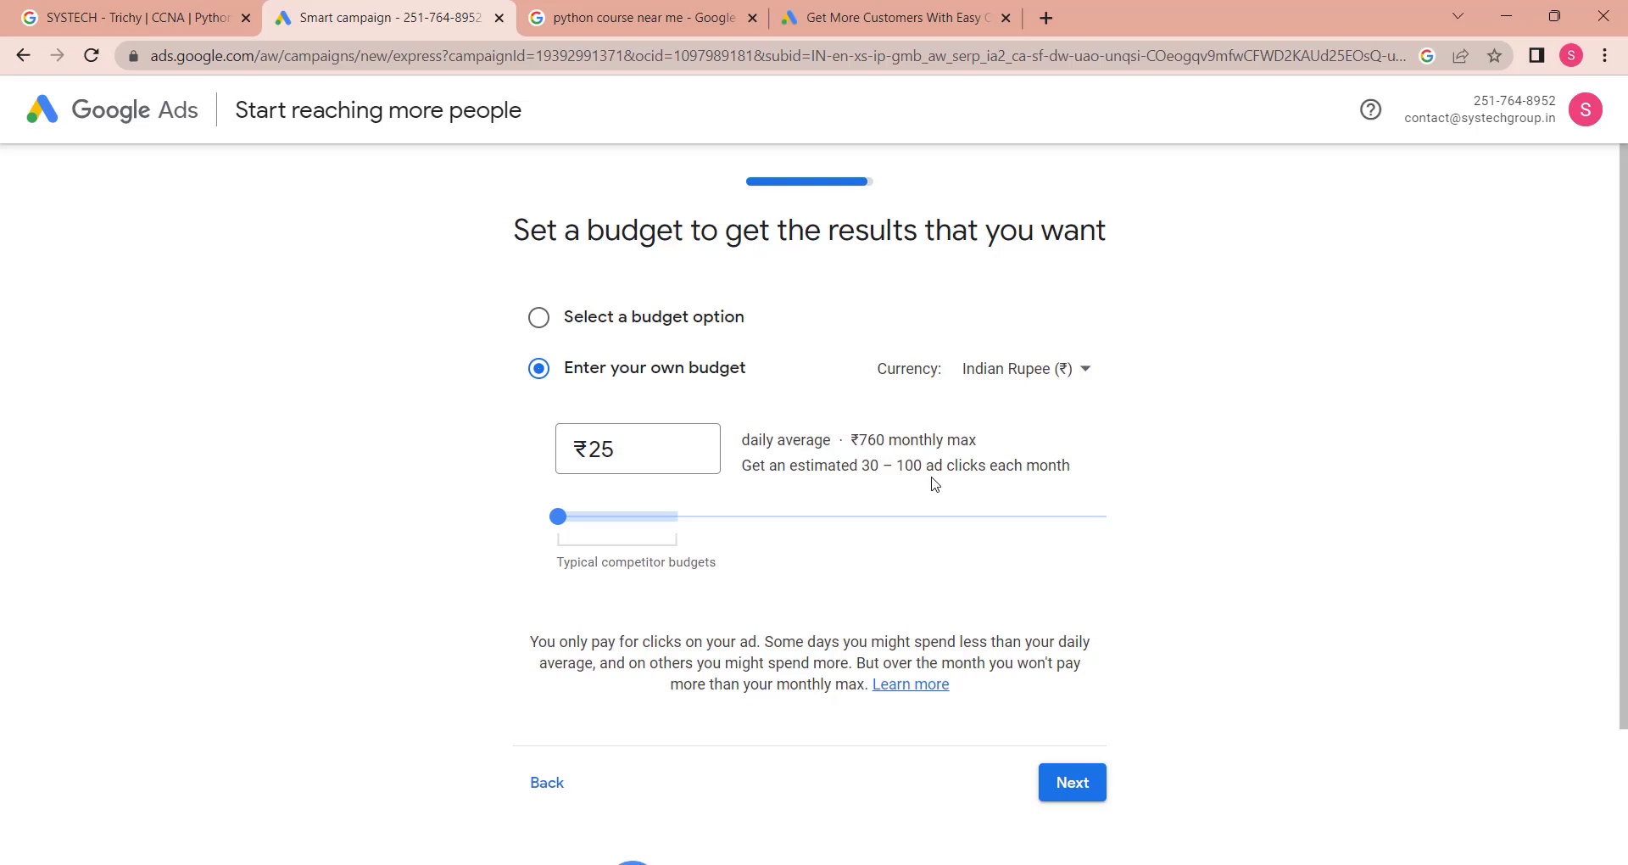
{"action": "left_click", "coordinate": [1071, 799]}
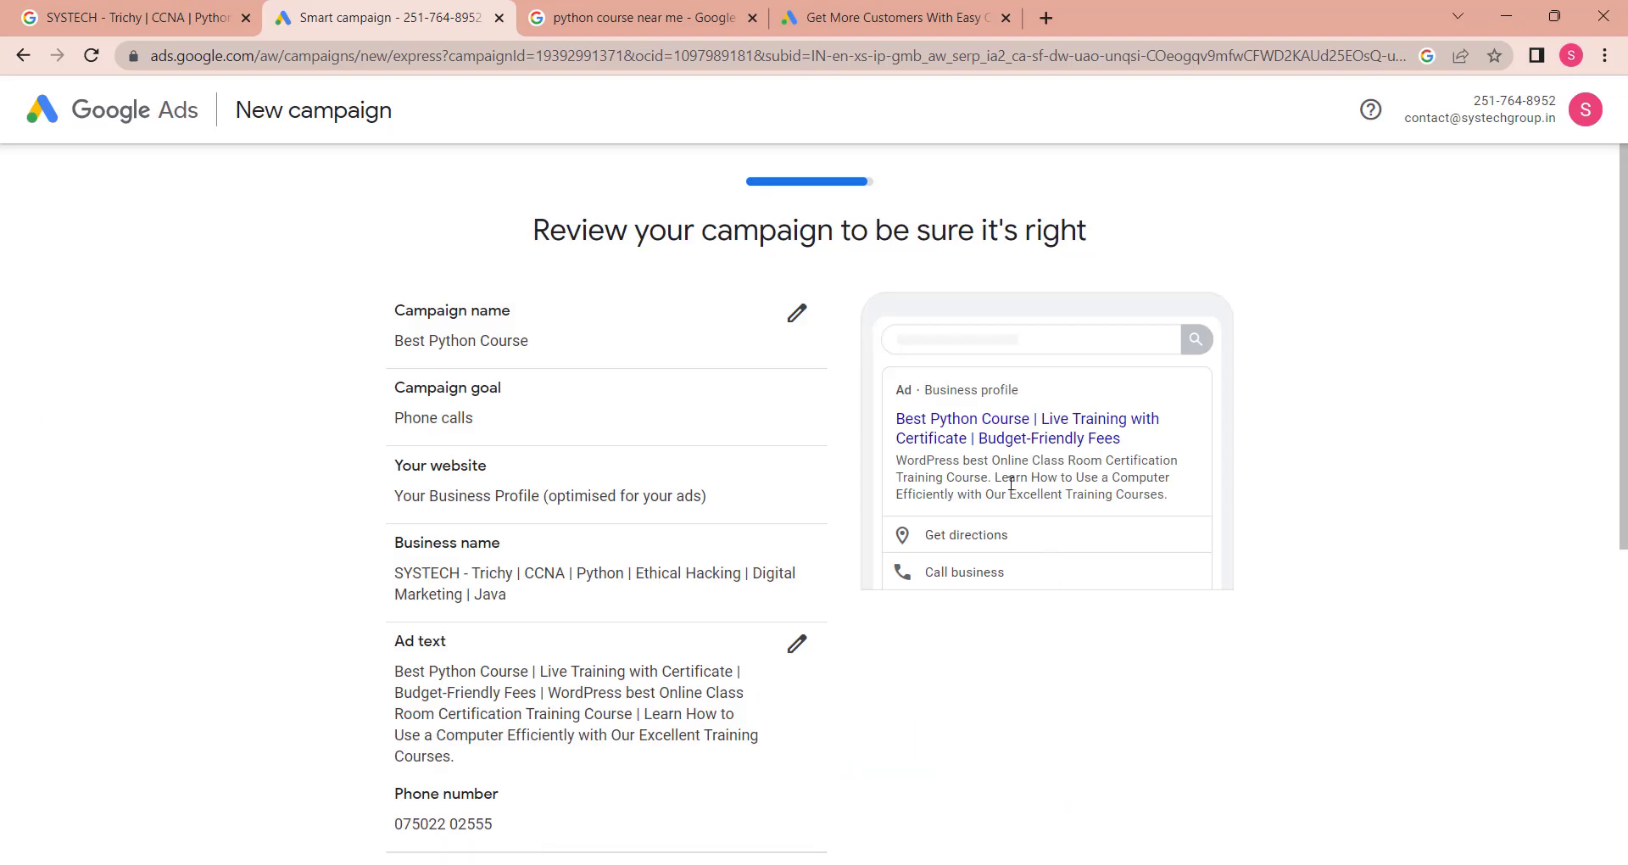
Review the campaign summary, including the name, goal, ad preview, locations, keyword themes and budget
{"action": "scroll", "coordinate": [340, 658], "scroll_direction": "down", "scroll_amount": 7}
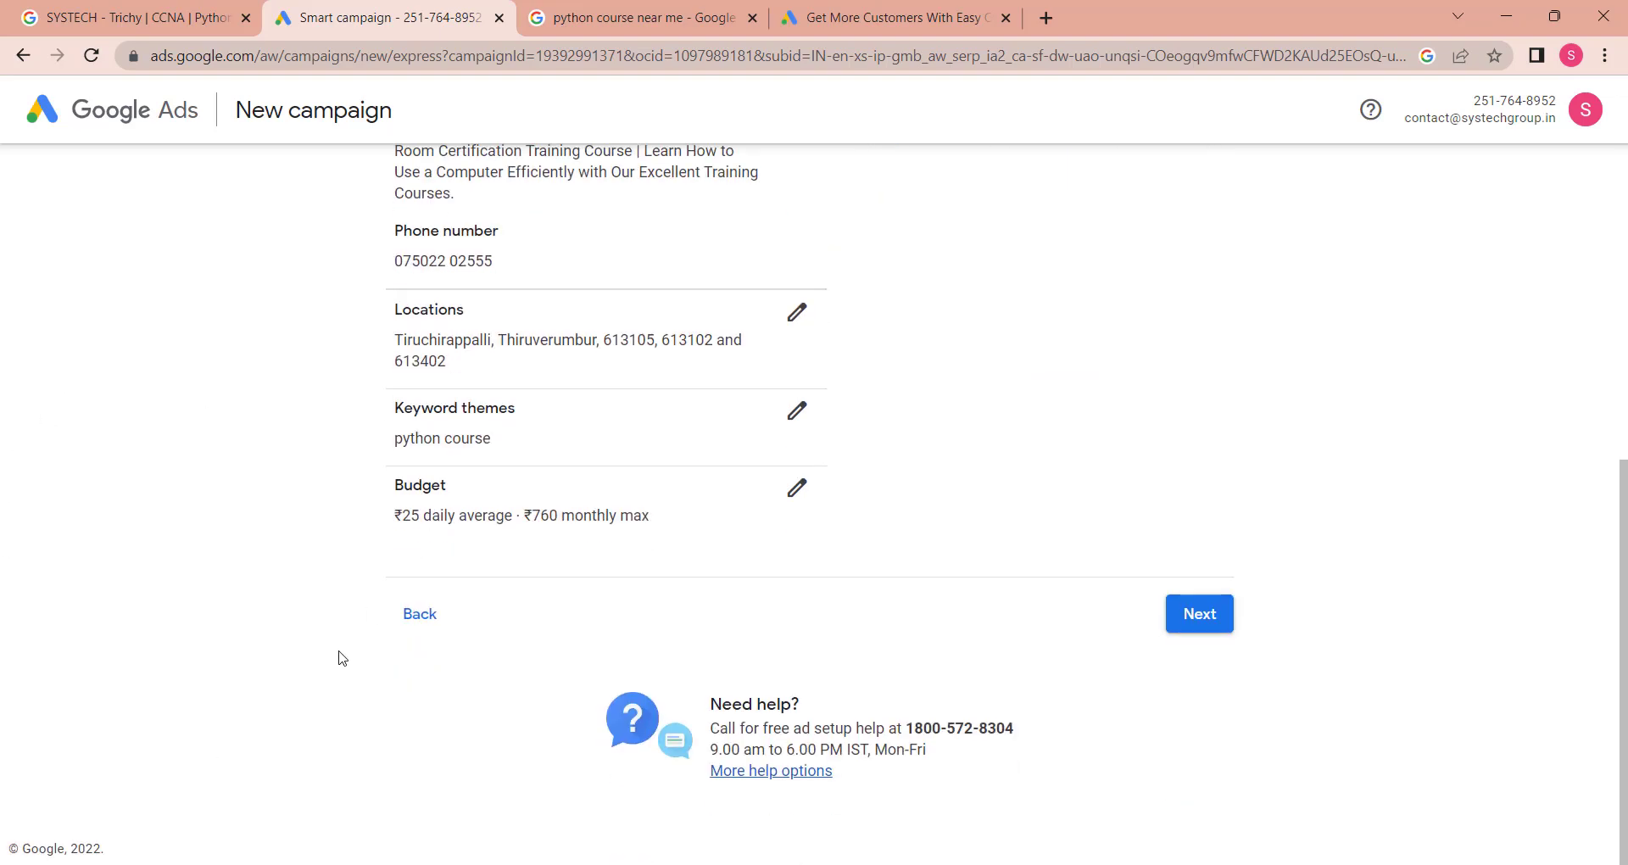
{"action": "scroll", "coordinate": [354, 637], "scroll_direction": "up", "scroll_amount": 10}
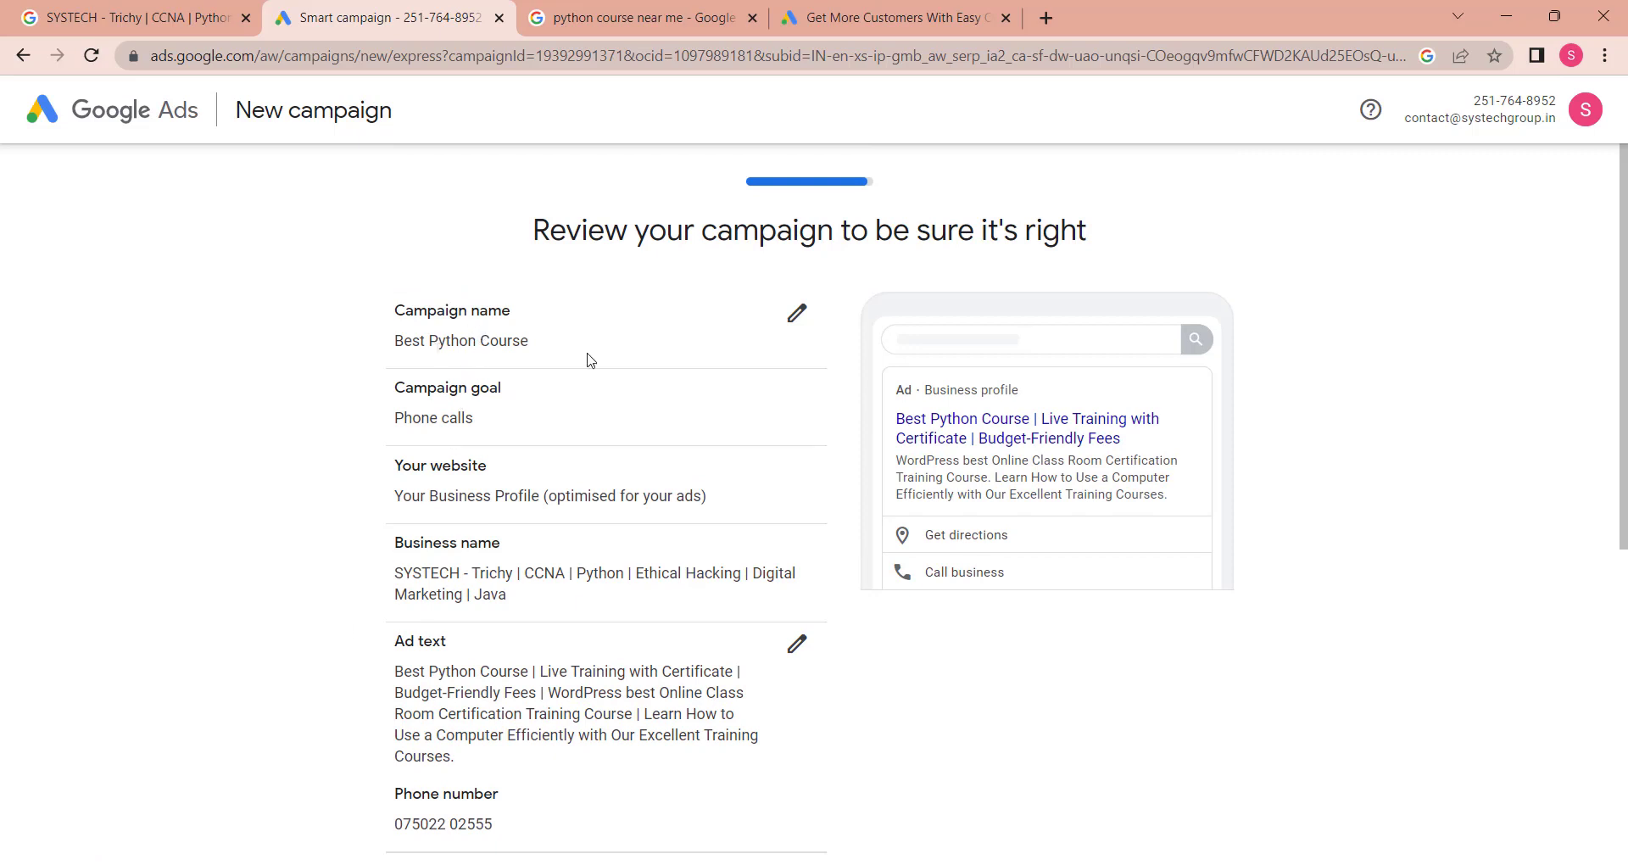
{"action": "left_click_drag", "start_coordinate": [899, 417], "coordinate": [1022, 419]}
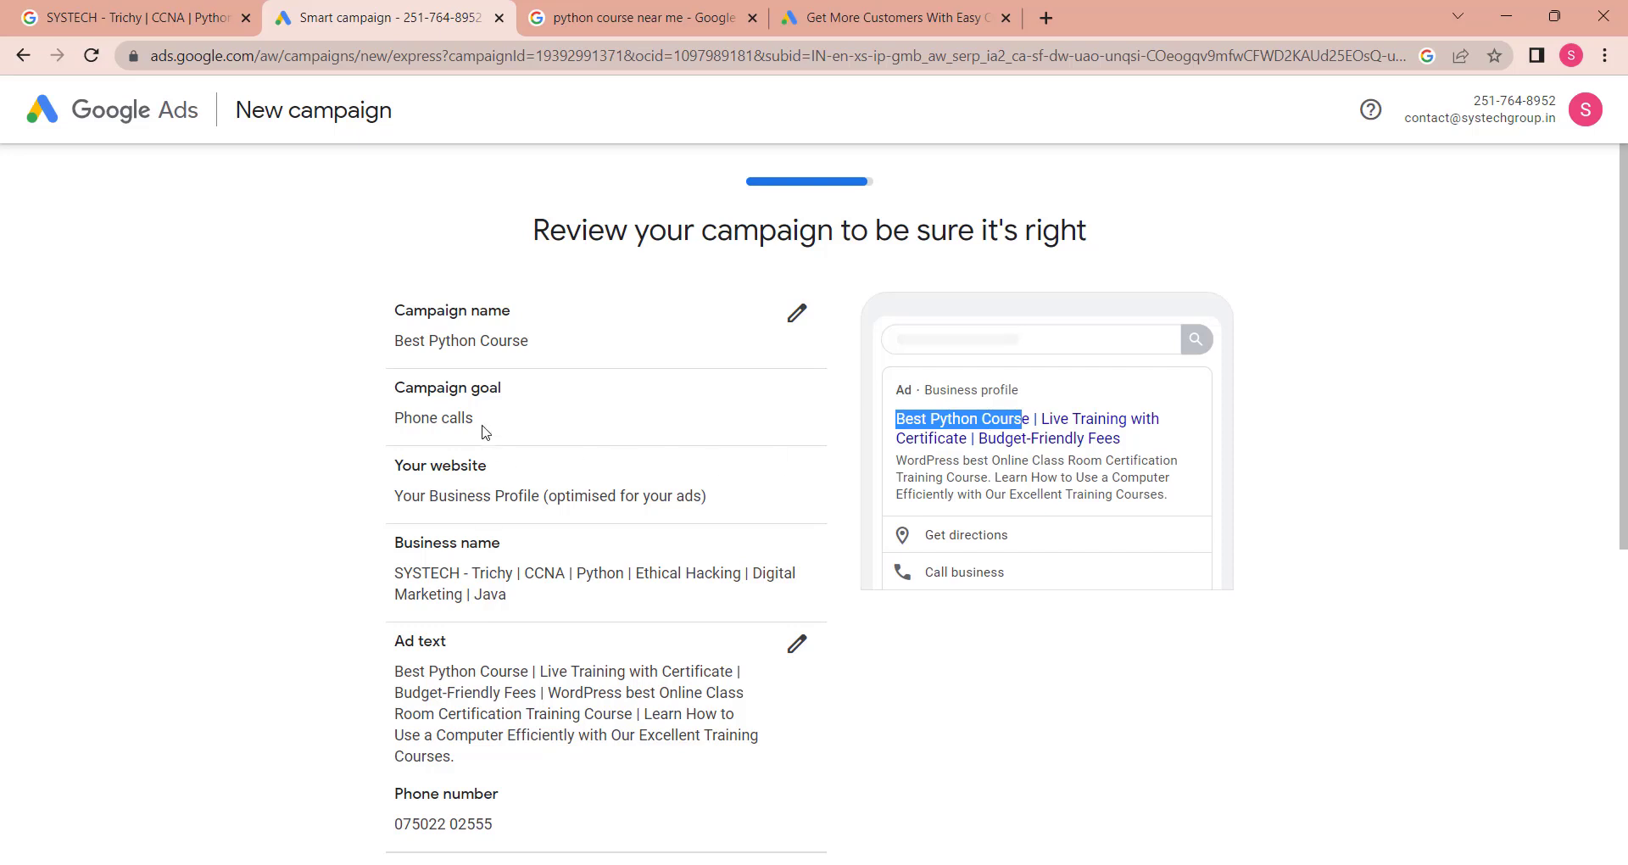
{"action": "left_click_drag", "start_coordinate": [366, 429], "coordinate": [532, 436]}
{"action": "left_click", "coordinate": [814, 545]}
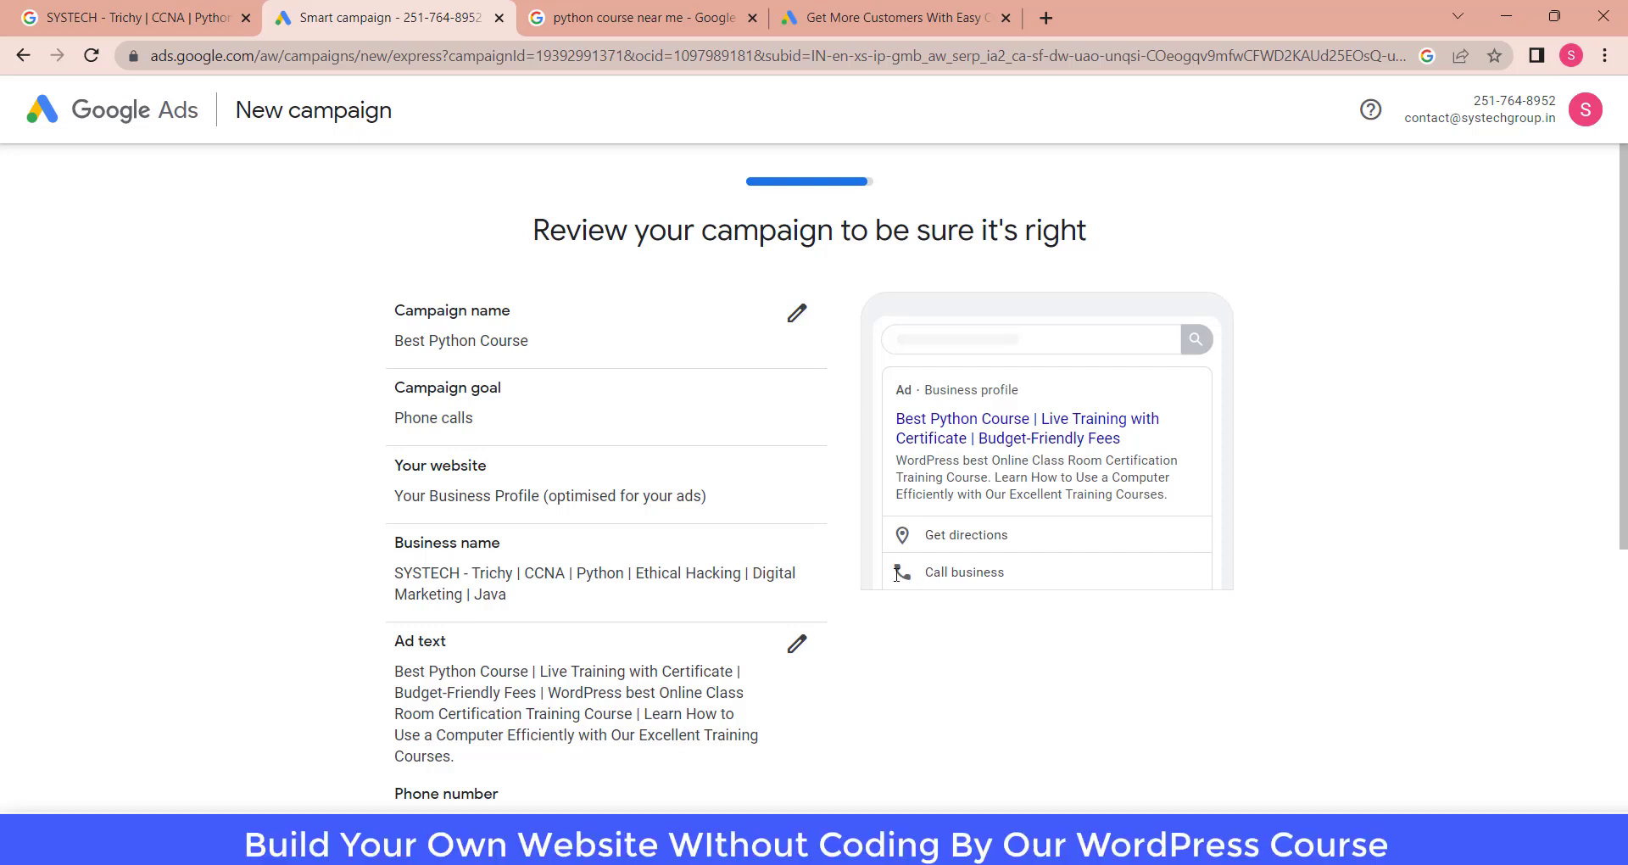
{"action": "scroll", "coordinate": [897, 577], "scroll_direction": "down", "scroll_amount": 7}
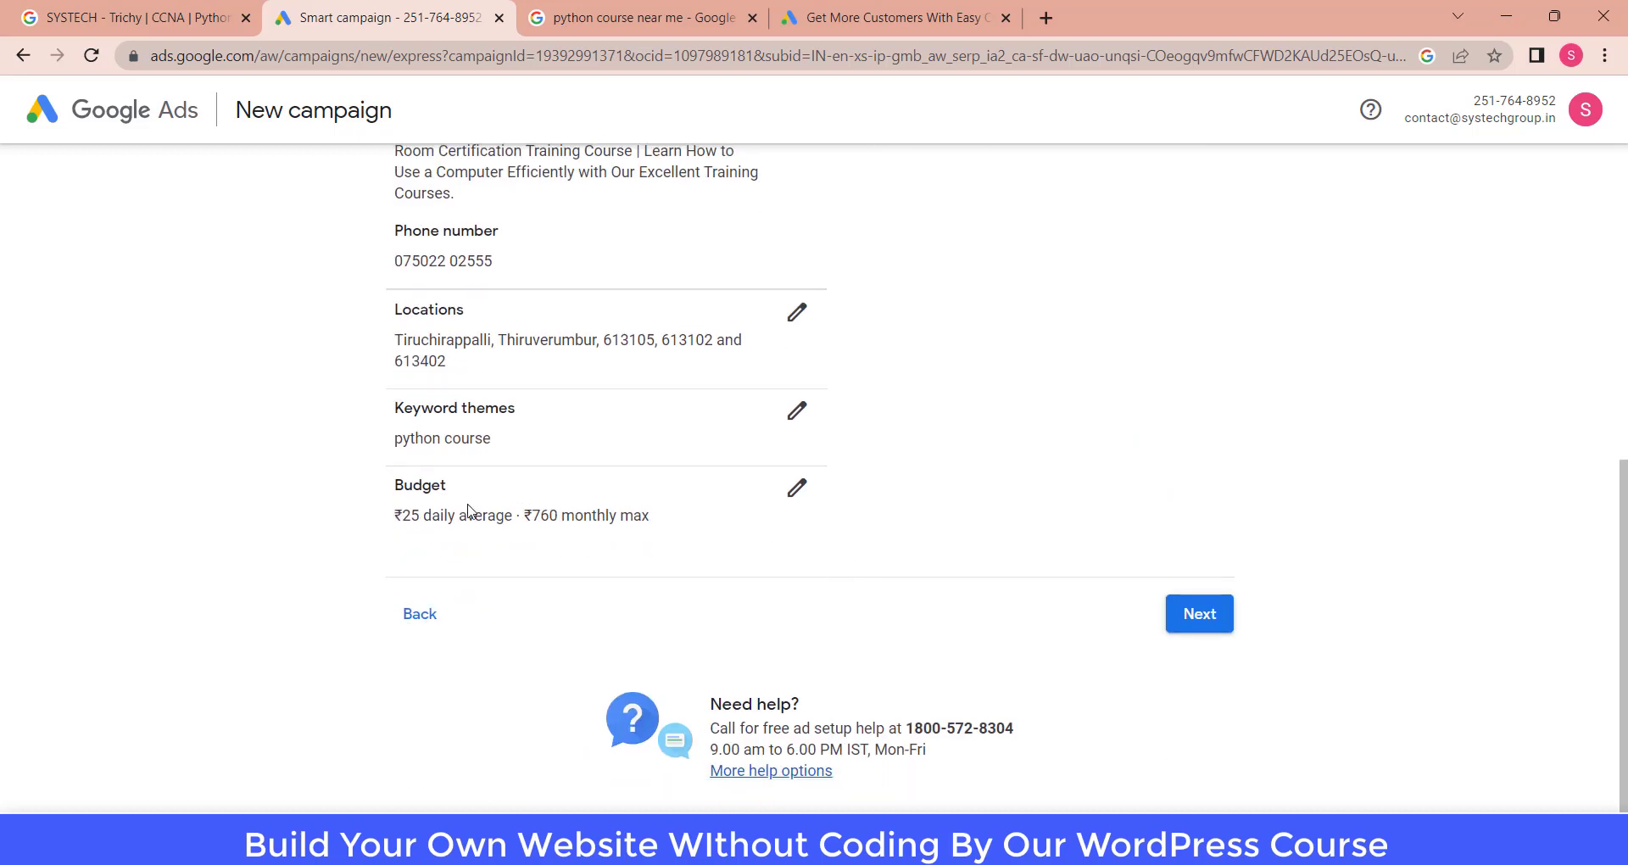
{"action": "left_click_drag", "start_coordinate": [379, 516], "coordinate": [519, 483]}
{"action": "left_click", "coordinate": [520, 483]}
{"action": "scroll", "coordinate": [977, 638], "scroll_direction": "up", "scroll_amount": 7}
{"action": "scroll", "coordinate": [977, 638], "scroll_direction": "down", "scroll_amount": 7}
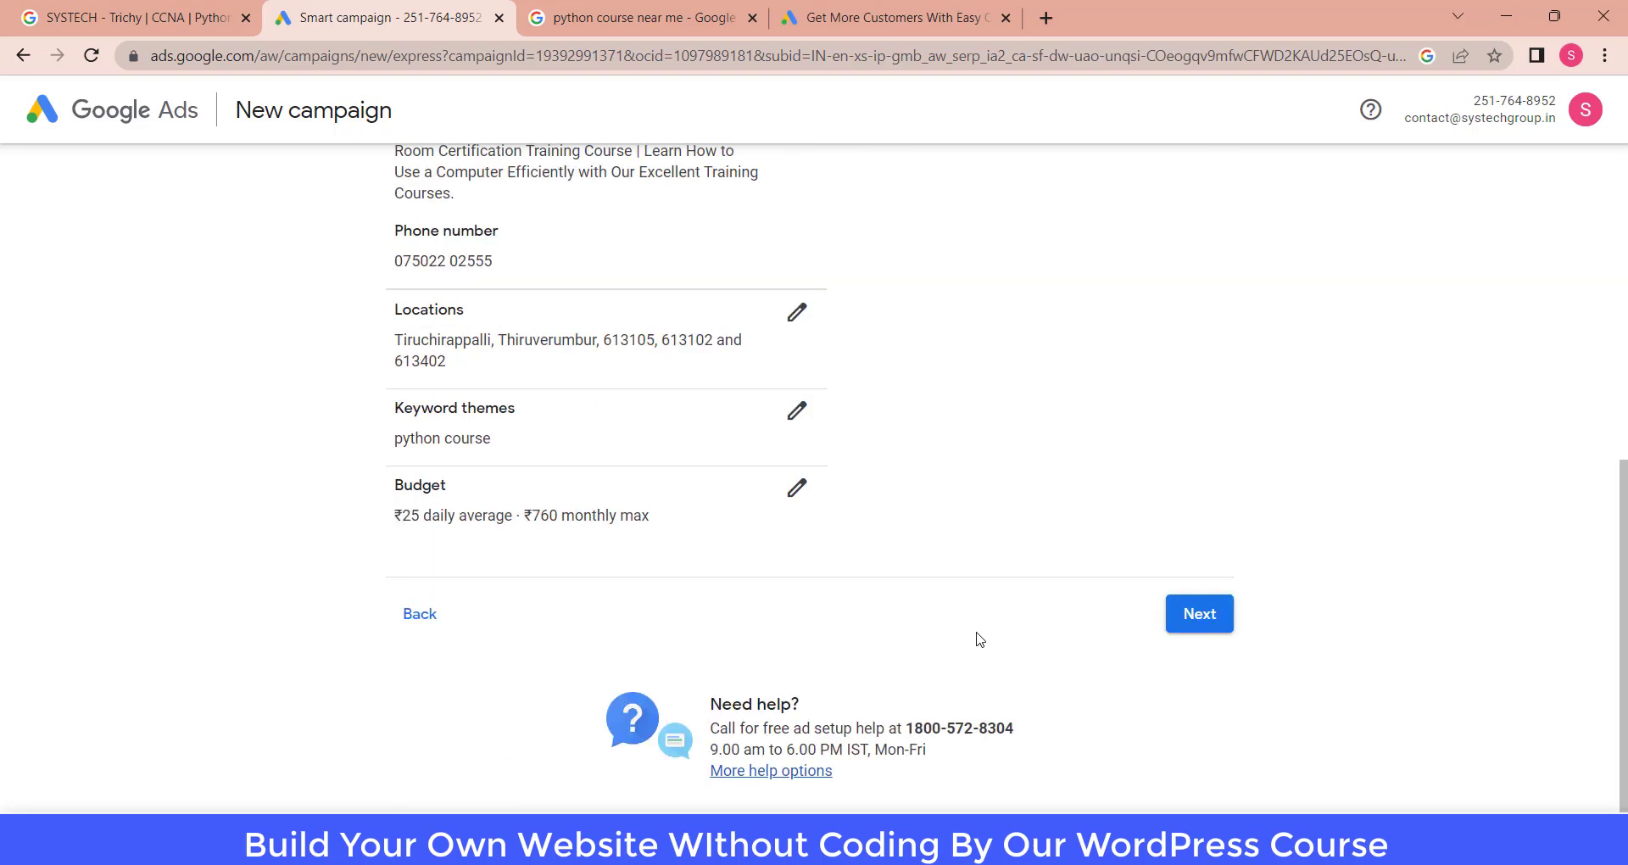
Continue to the payment information stage and examine the introductory offer's credit and spending condition
{"action": "left_click", "coordinate": [1181, 614]}
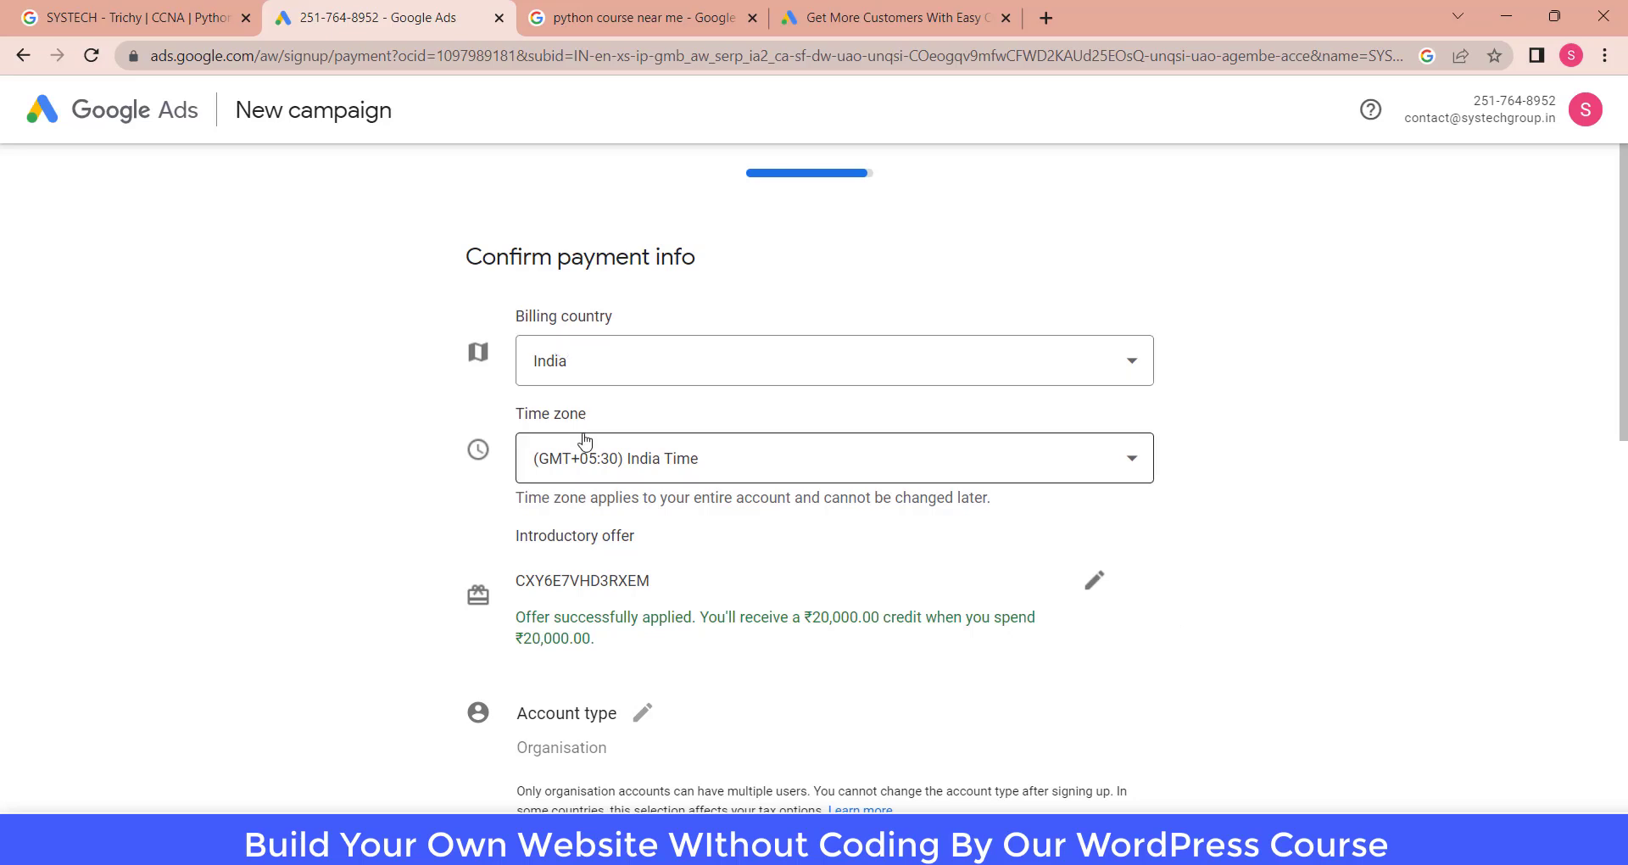
{"action": "scroll", "coordinate": [584, 439], "scroll_direction": "down", "scroll_amount": 2}
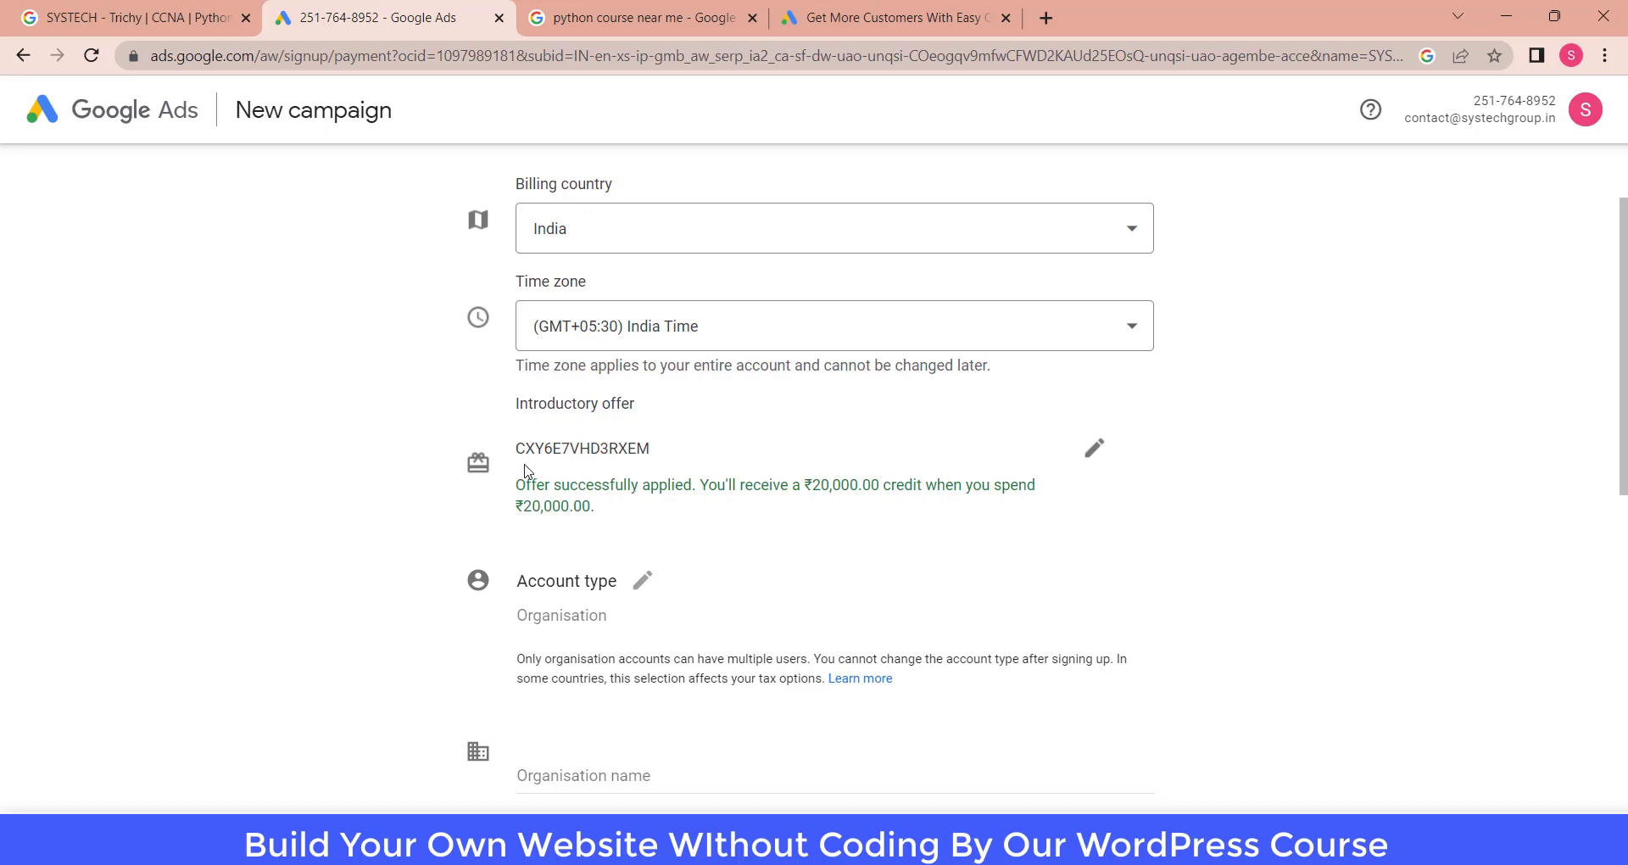
{"action": "left_click_drag", "start_coordinate": [494, 444], "coordinate": [758, 453]}
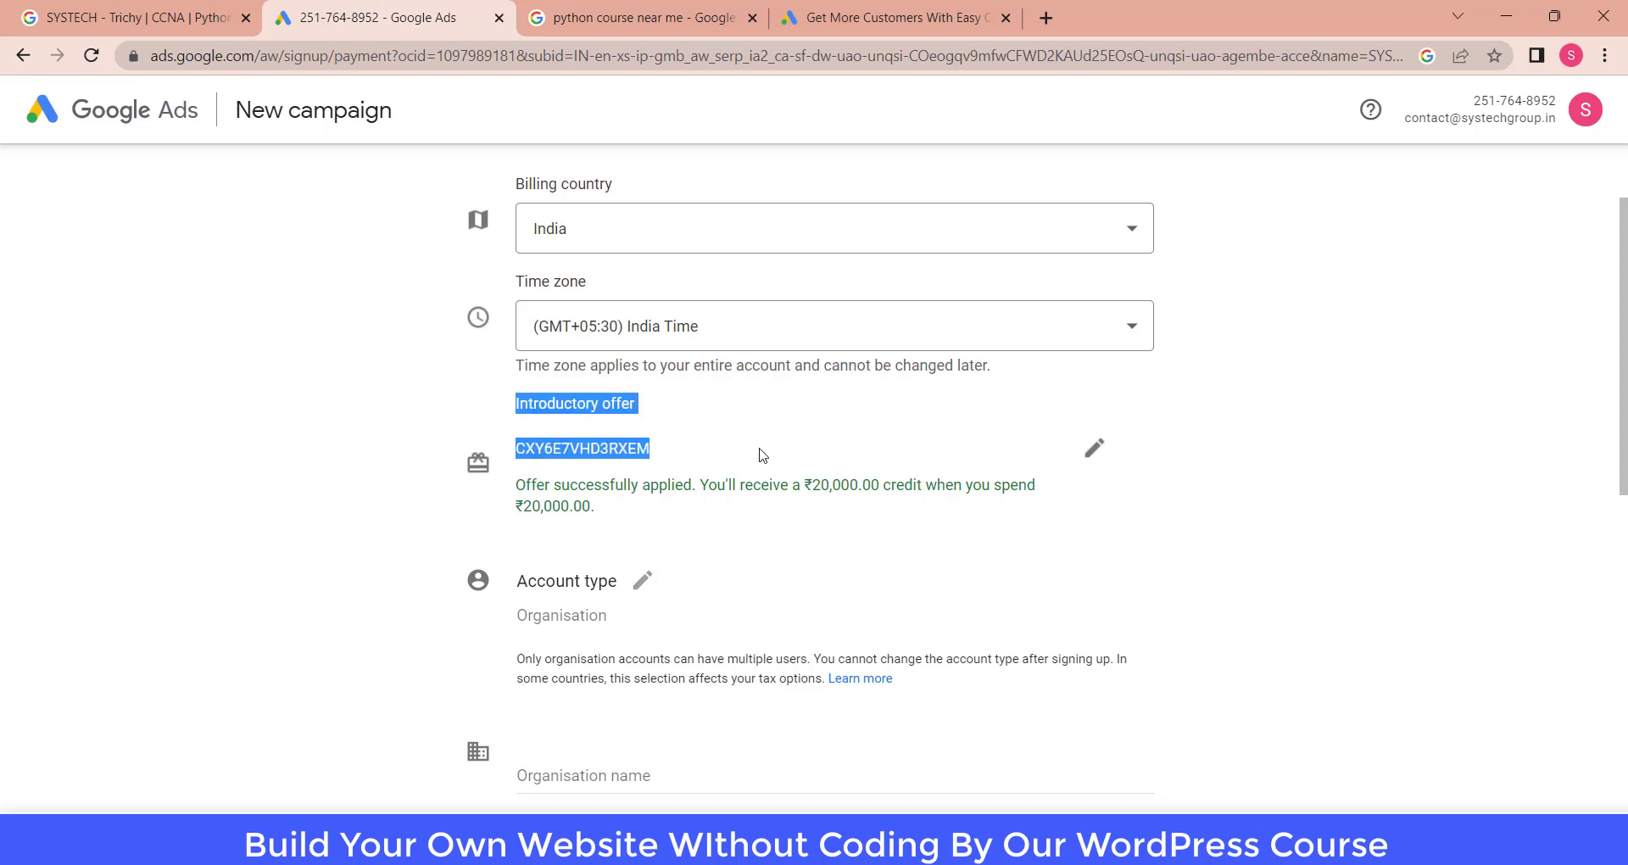
{"action": "left_click", "coordinate": [171, 464]}
{"action": "left_click_drag", "start_coordinate": [523, 506], "coordinate": [595, 507]}
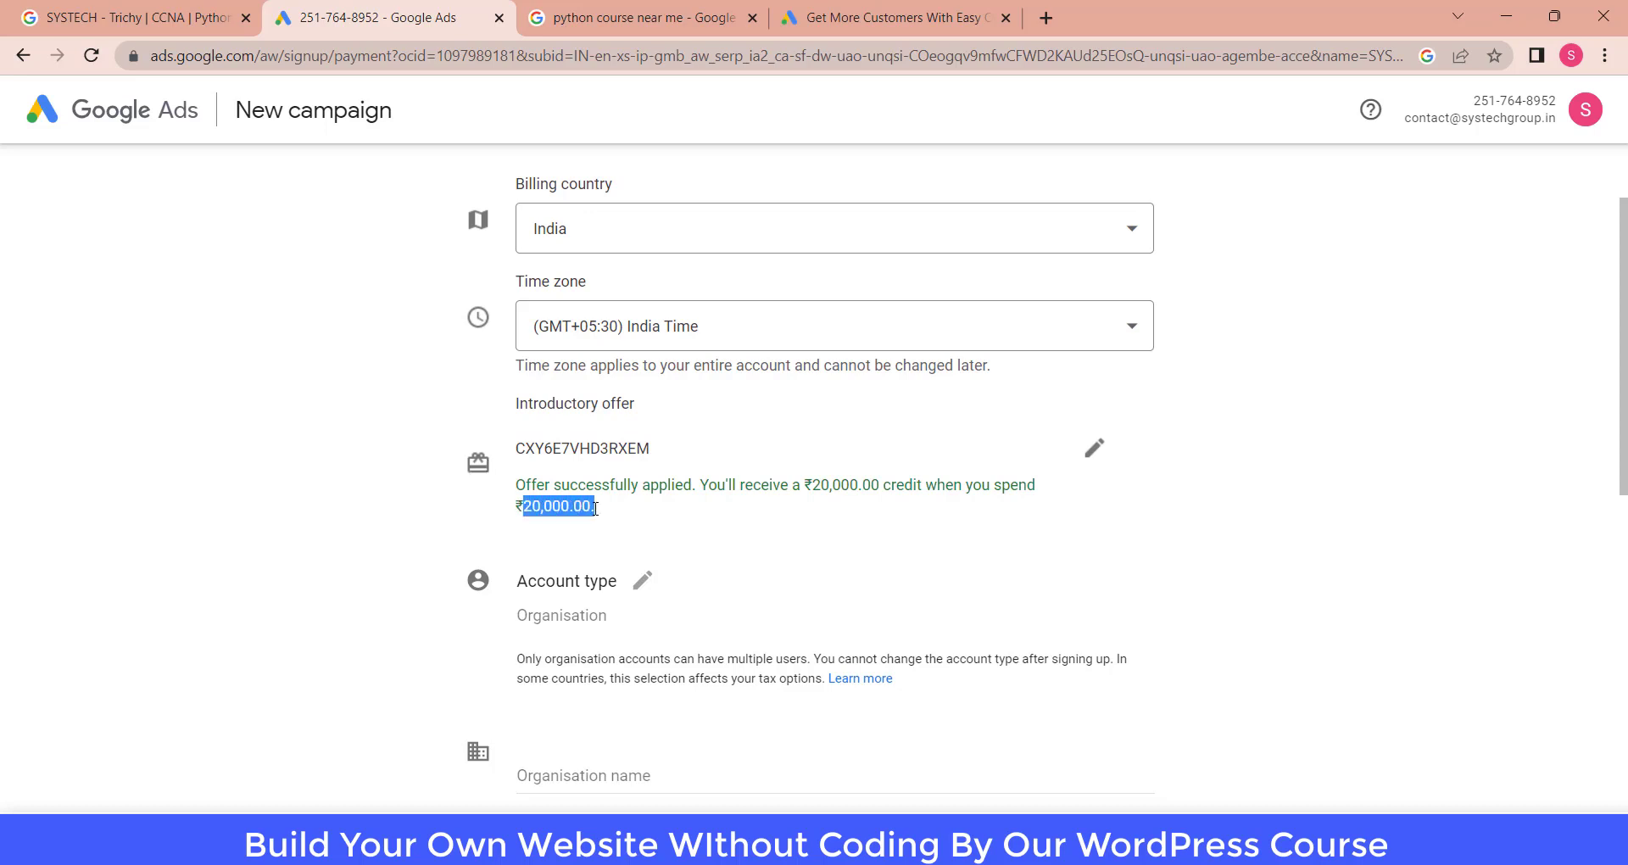
{"action": "left_click", "coordinate": [128, 523]}
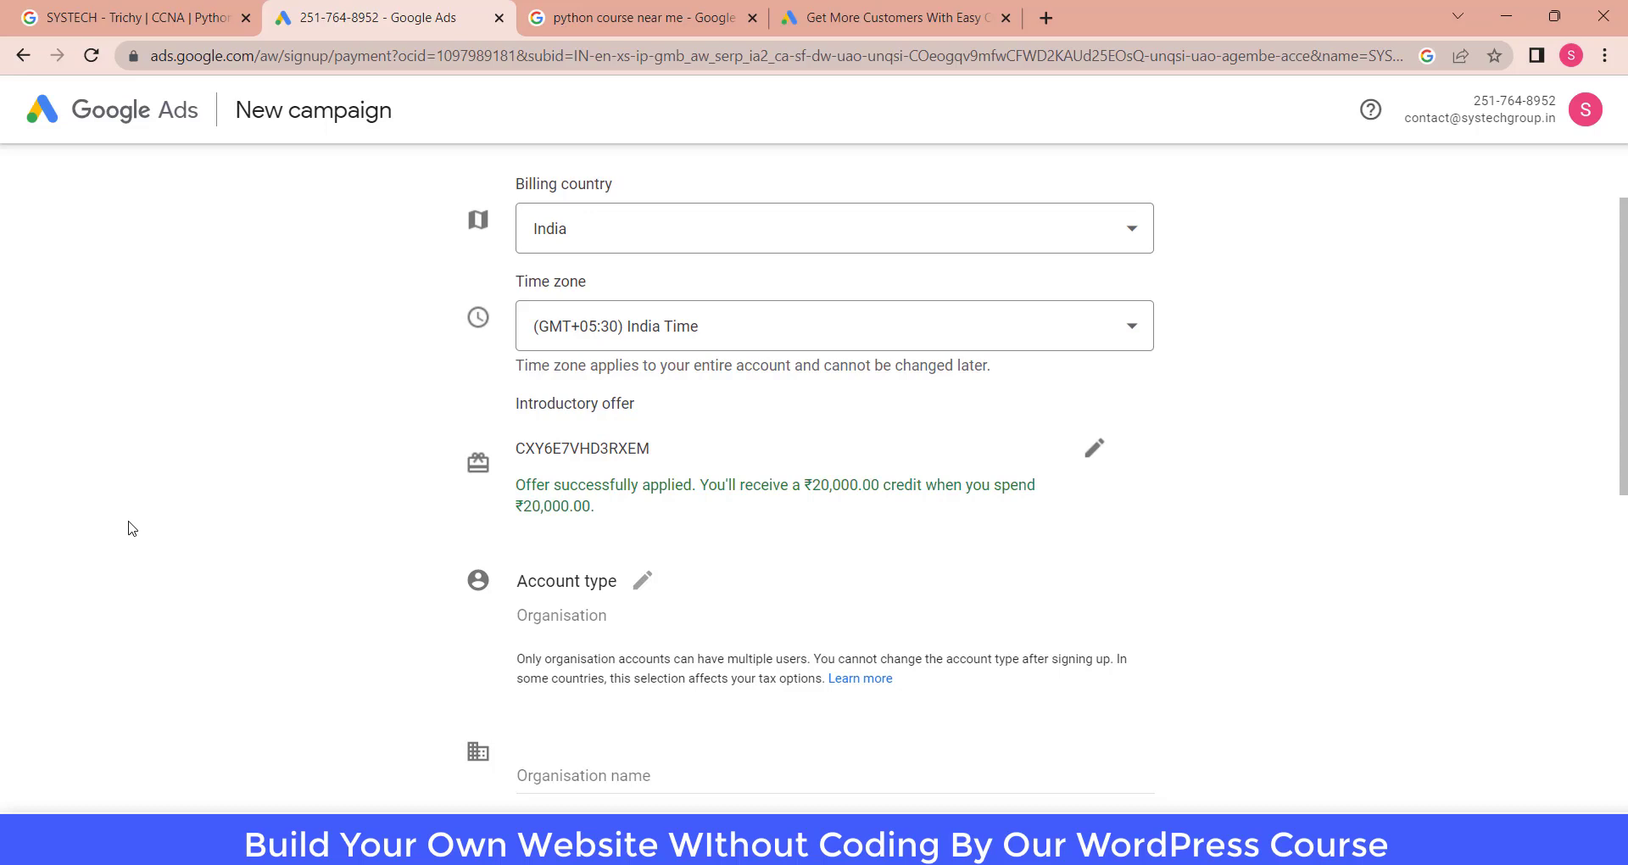
Switch to Notepad, add "google ads wallet" with the amounts "20,000" and "20,000- 40,000" below the existing notes, and return to the payment page
{"action": "key", "text": "alt+Tab"}
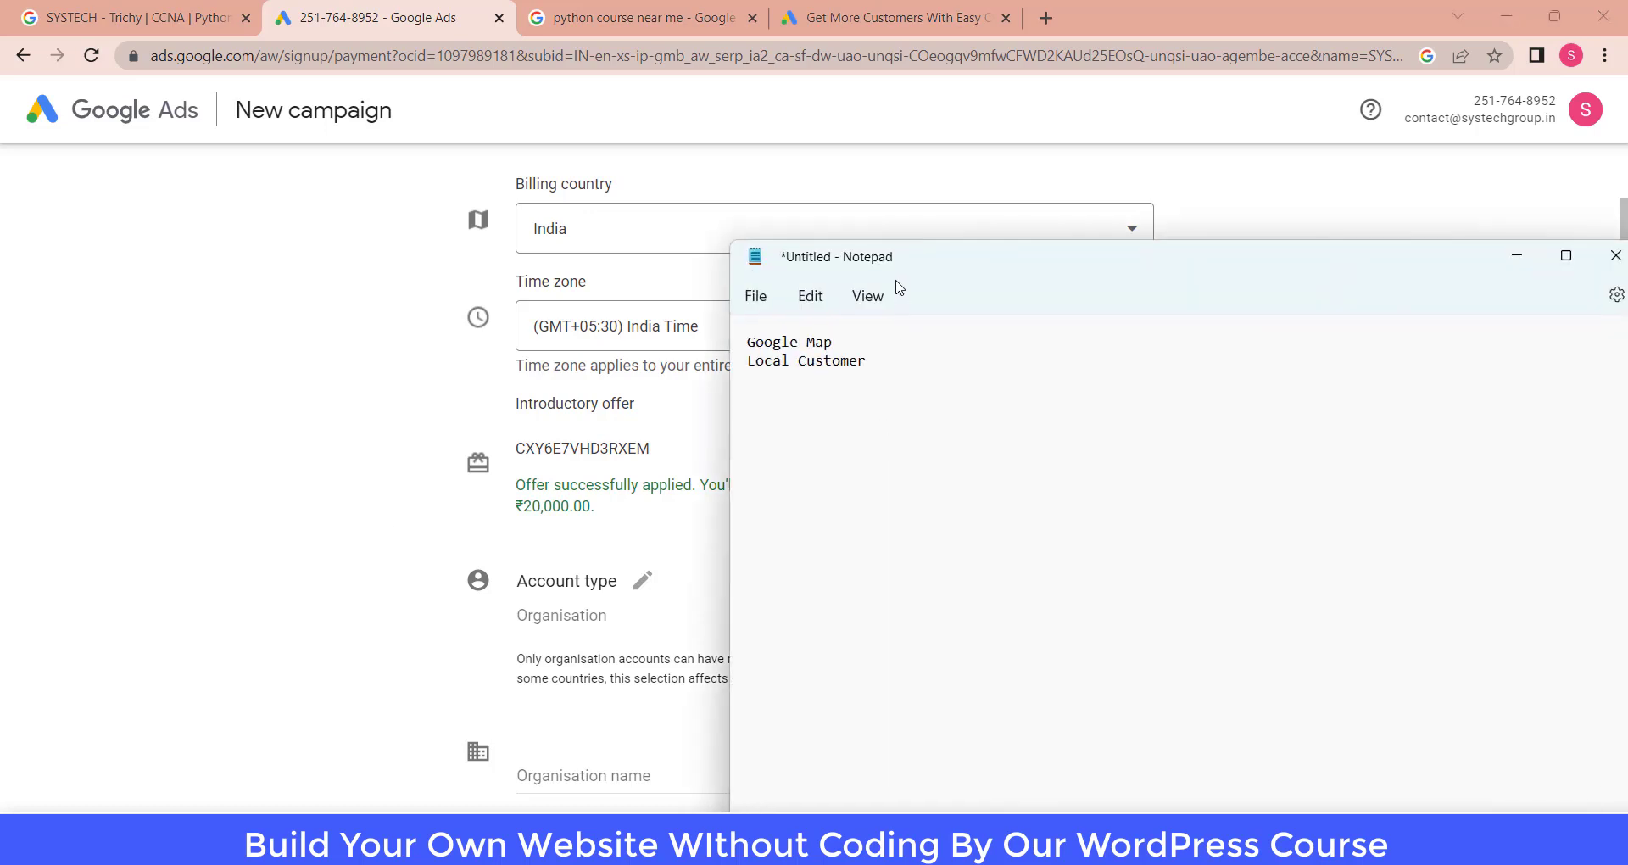
{"action": "key", "text": "Return"}
{"action": "key", "text": "Return"}
{"action": "type", "text": "goo"}
{"action": "type", "text": "gle ads w"}
{"action": "type", "text": "allet "}
{"action": "type", "text": "20"}
{"action": "type", "text": ",000"}
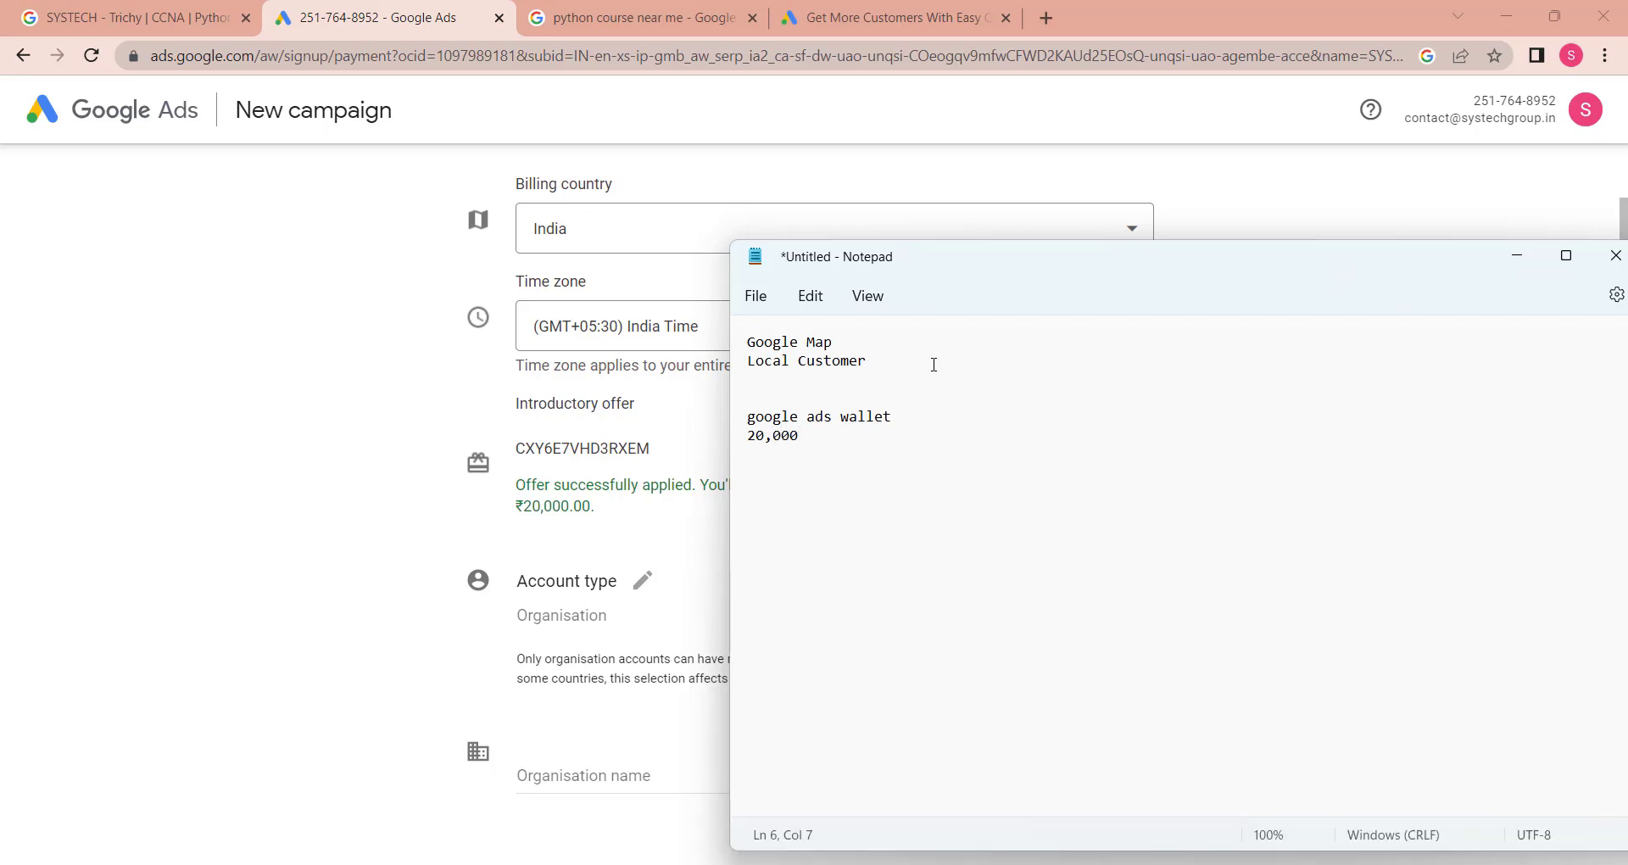
{"action": "type", "text": "20,000"}
{"action": "type", "text": "- 40,000"}
{"action": "left_click", "coordinate": [1517, 255]}
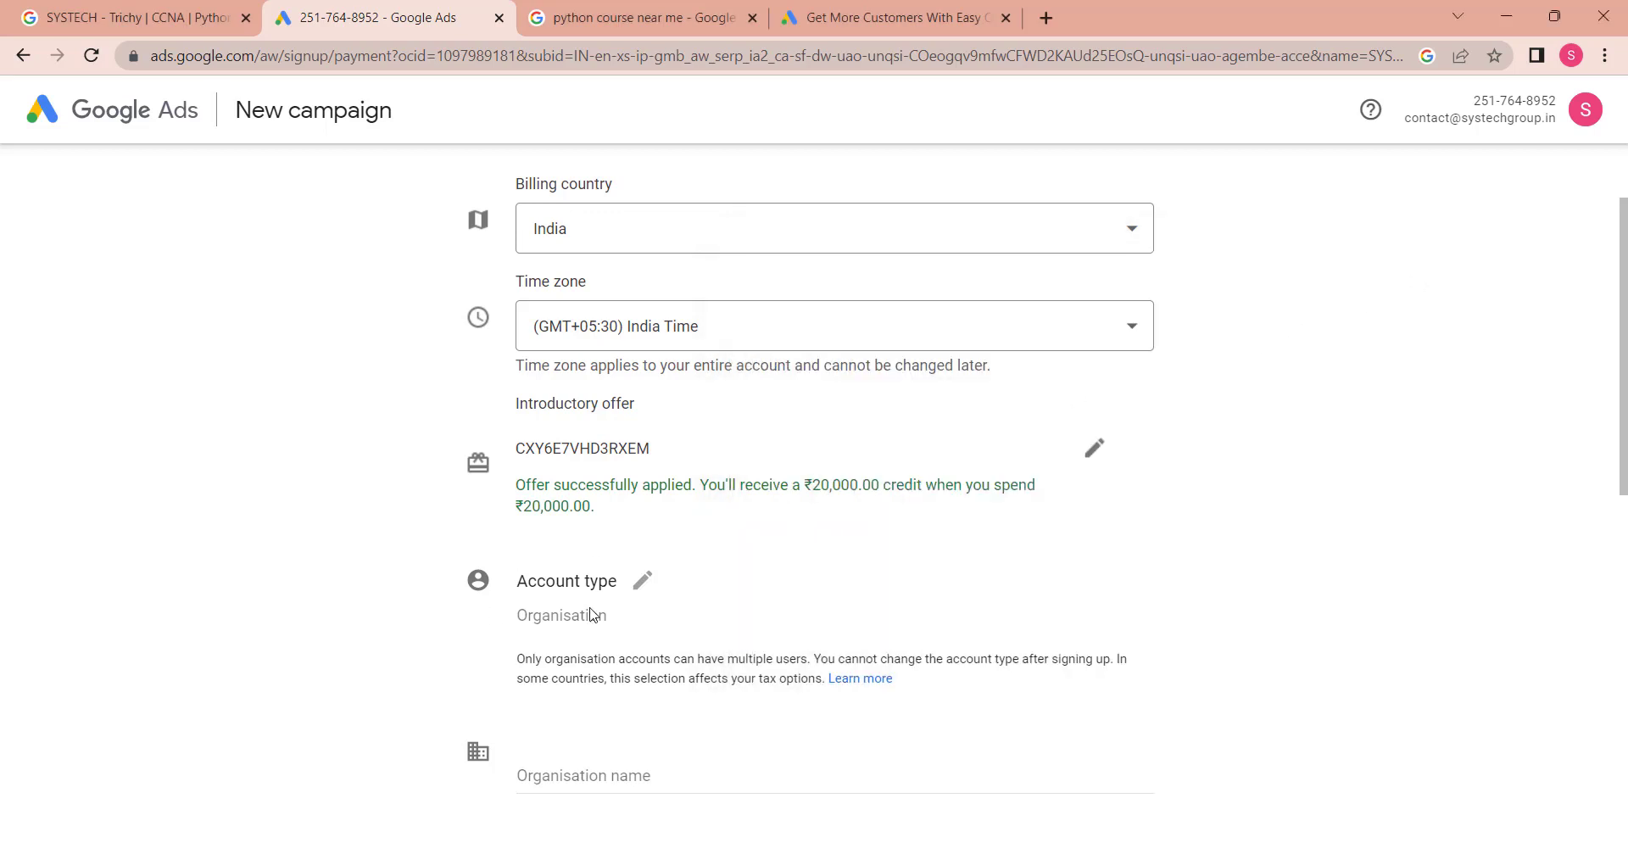
Examine the rest of the payment form, including card details, payment amount and terms, and return to the campaign review
{"action": "scroll", "coordinate": [619, 624], "scroll_direction": "down", "scroll_amount": 8}
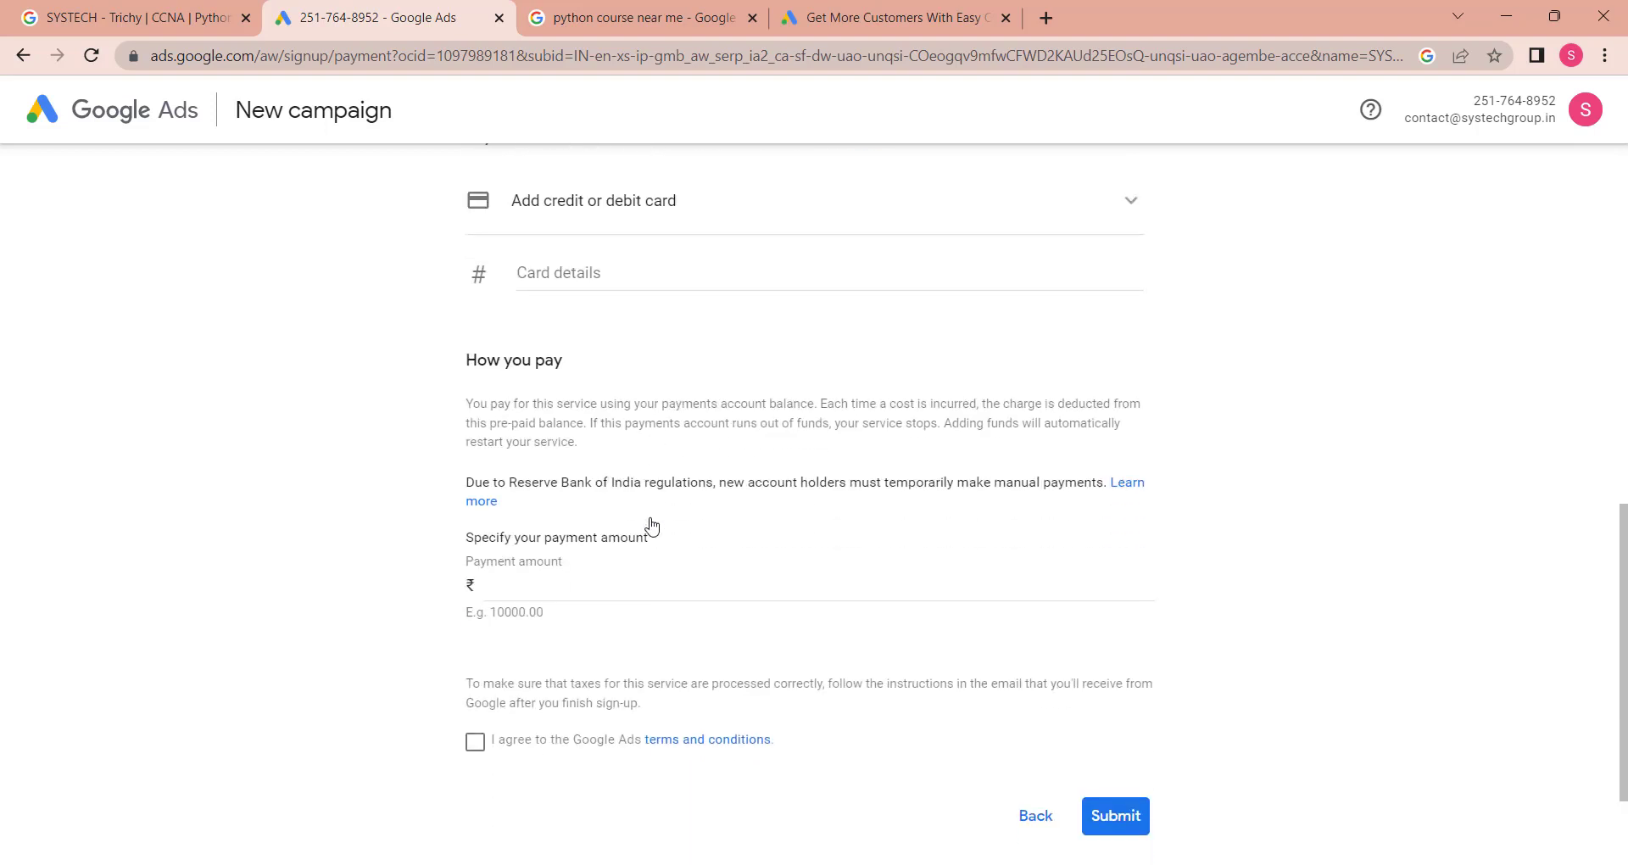
{"action": "scroll", "coordinate": [651, 522], "scroll_direction": "down", "scroll_amount": 2}
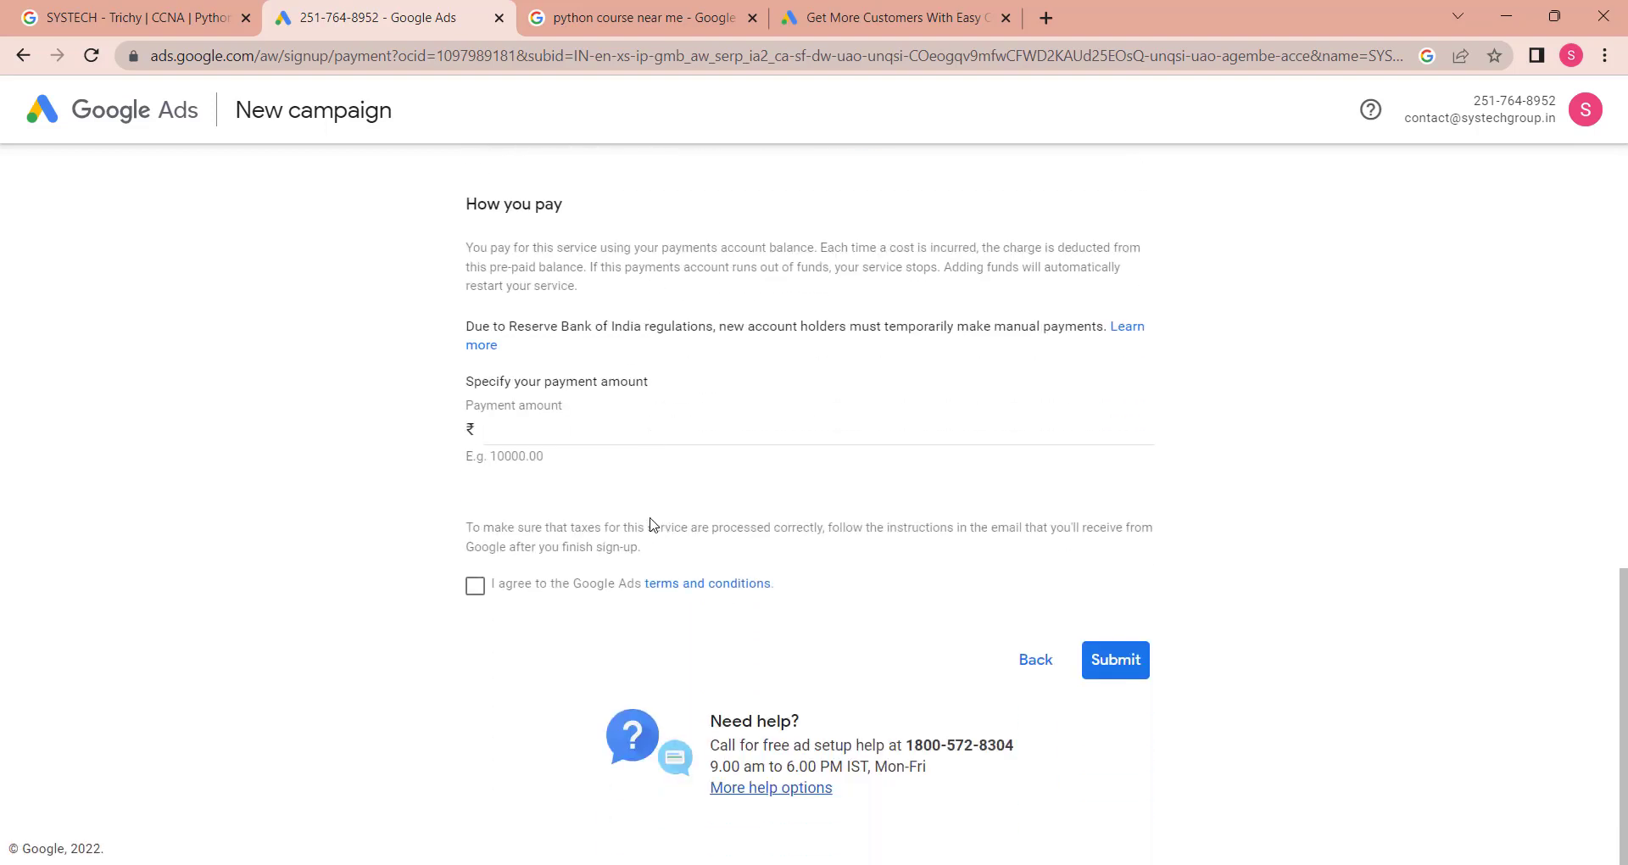
{"action": "left_click", "coordinate": [1114, 669]}
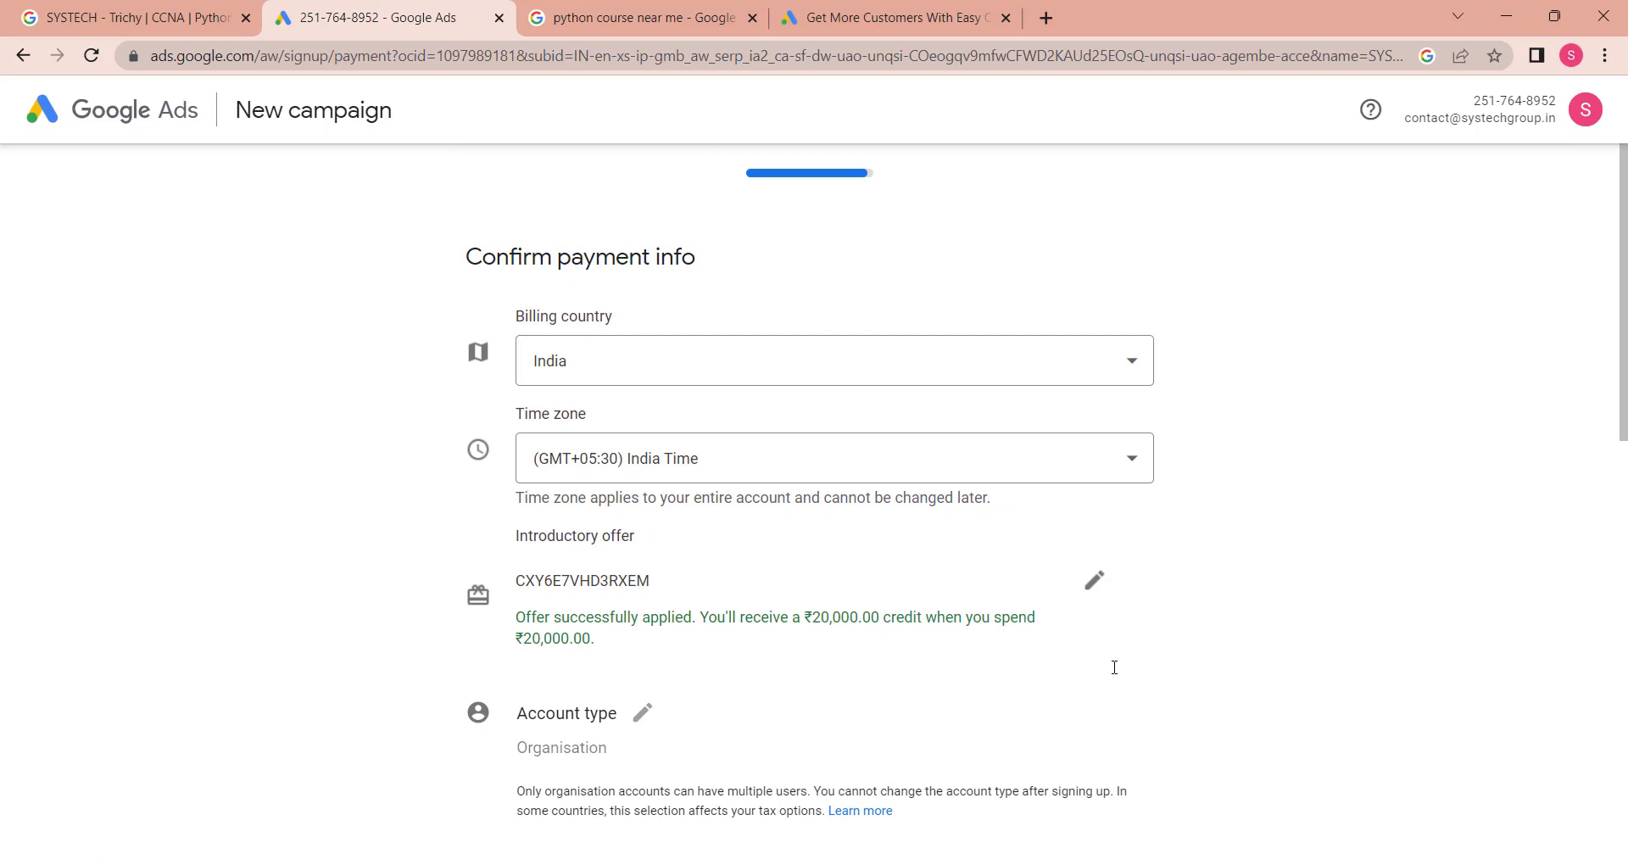
{"action": "scroll", "coordinate": [1114, 668], "scroll_direction": "down", "scroll_amount": 10}
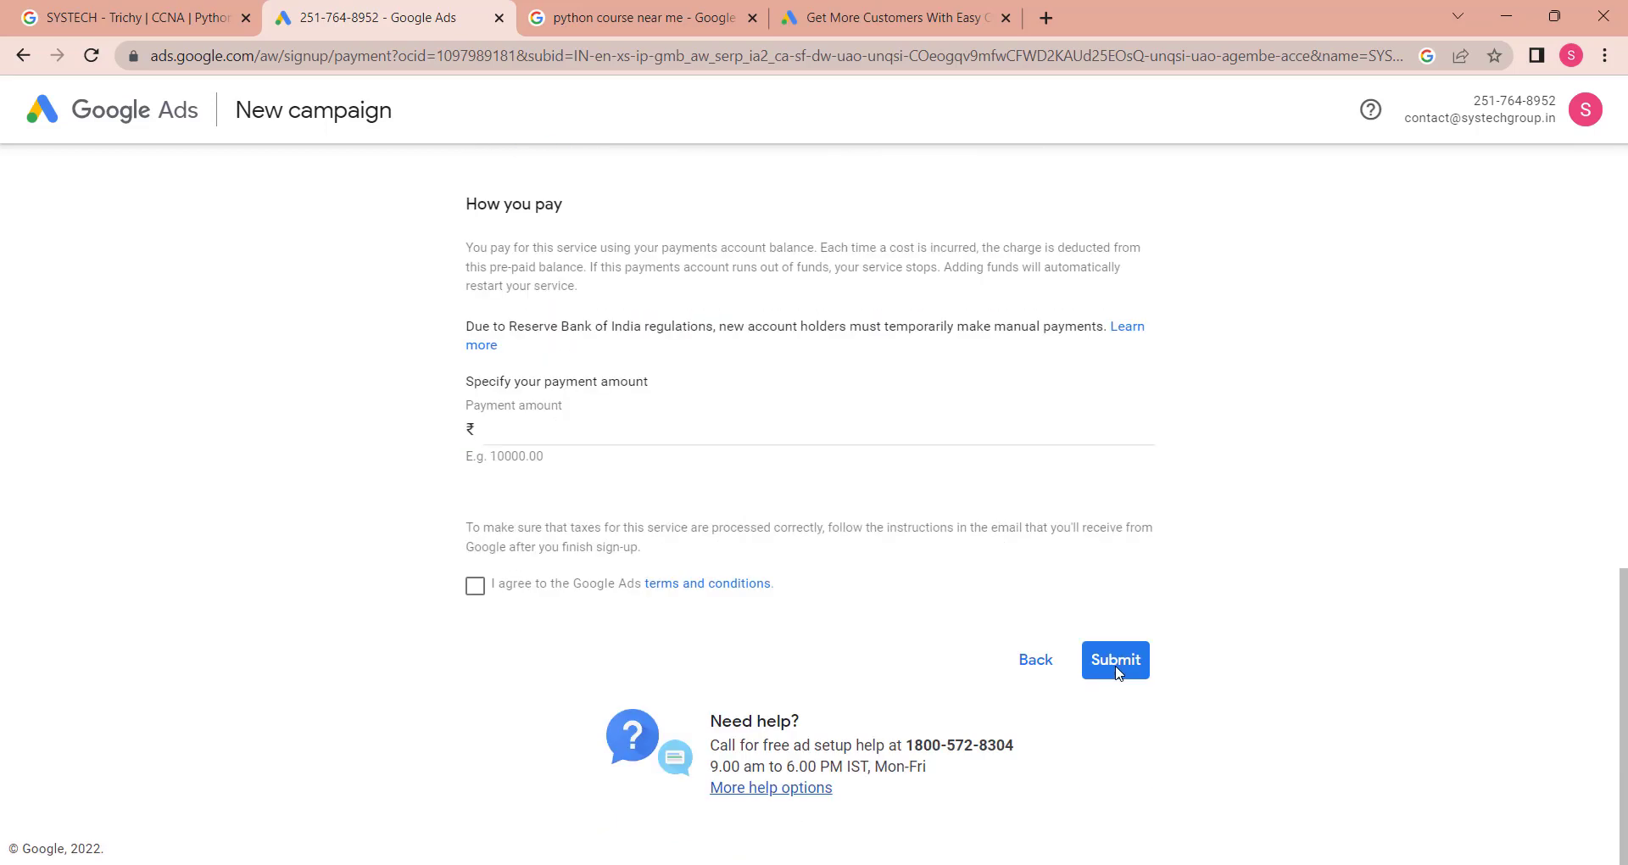
{"action": "left_click", "coordinate": [1042, 675]}
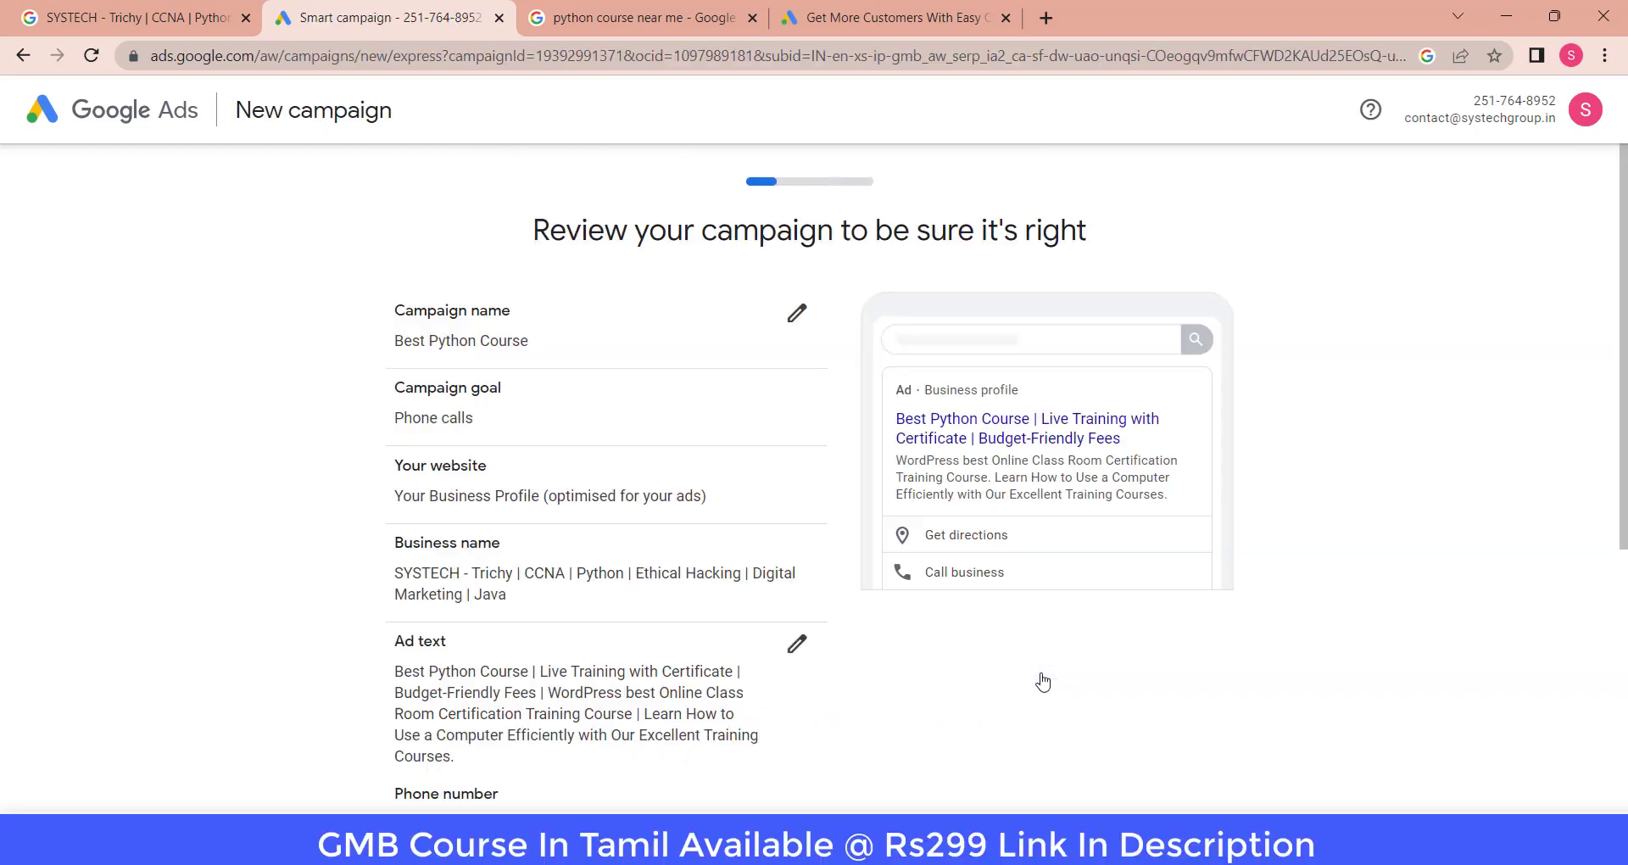
{"action": "scroll", "coordinate": [1044, 676], "scroll_direction": "down", "scroll_amount": 7}
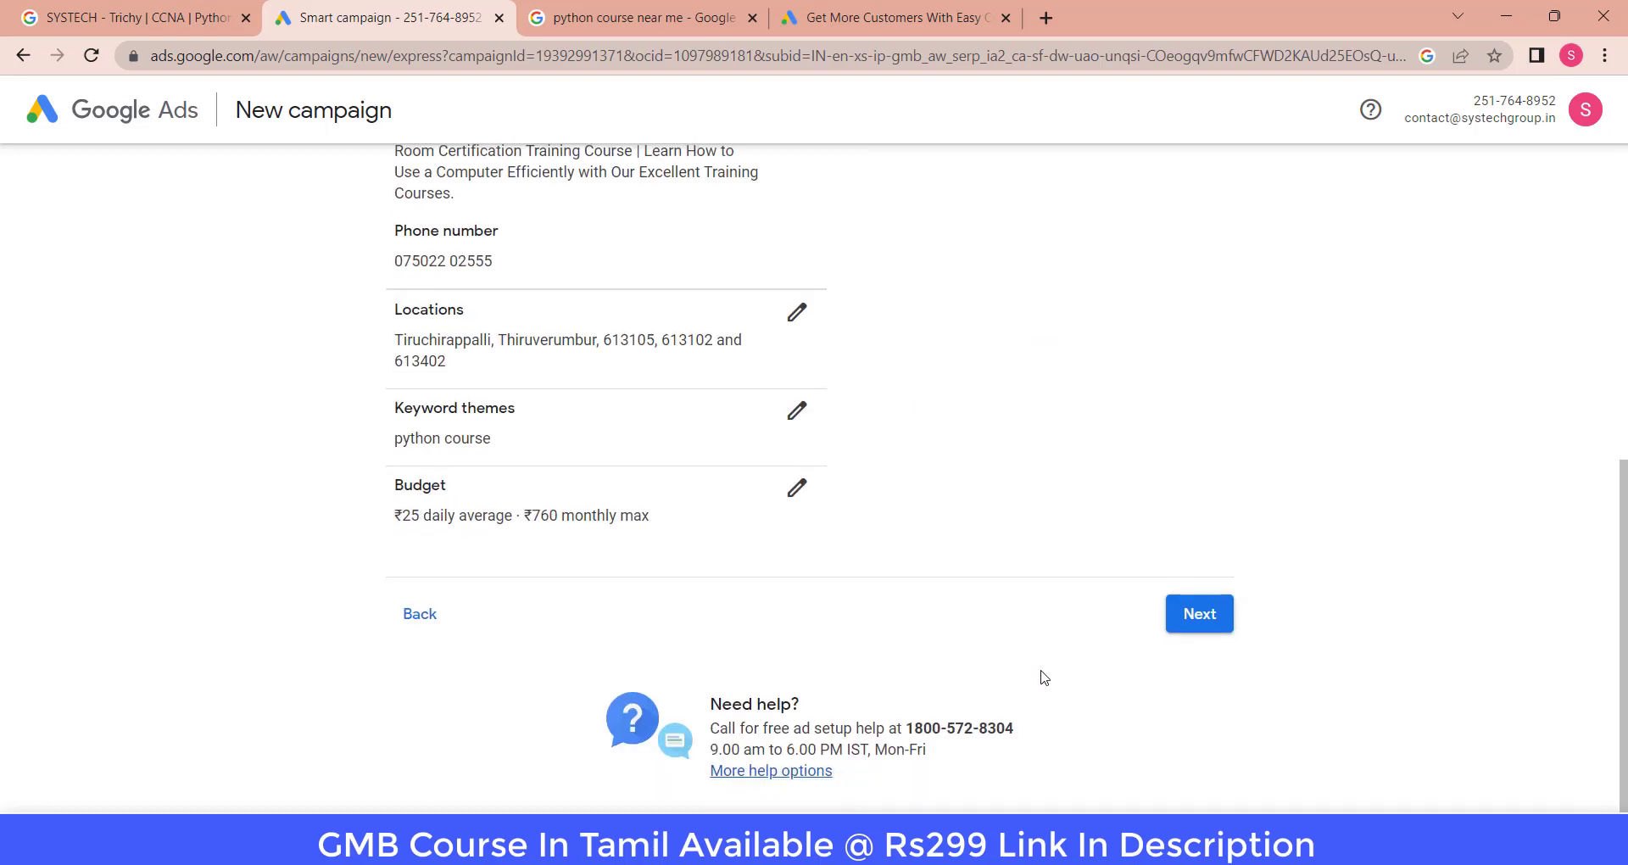
{"action": "scroll", "coordinate": [1044, 676], "scroll_direction": "up", "scroll_amount": 7}
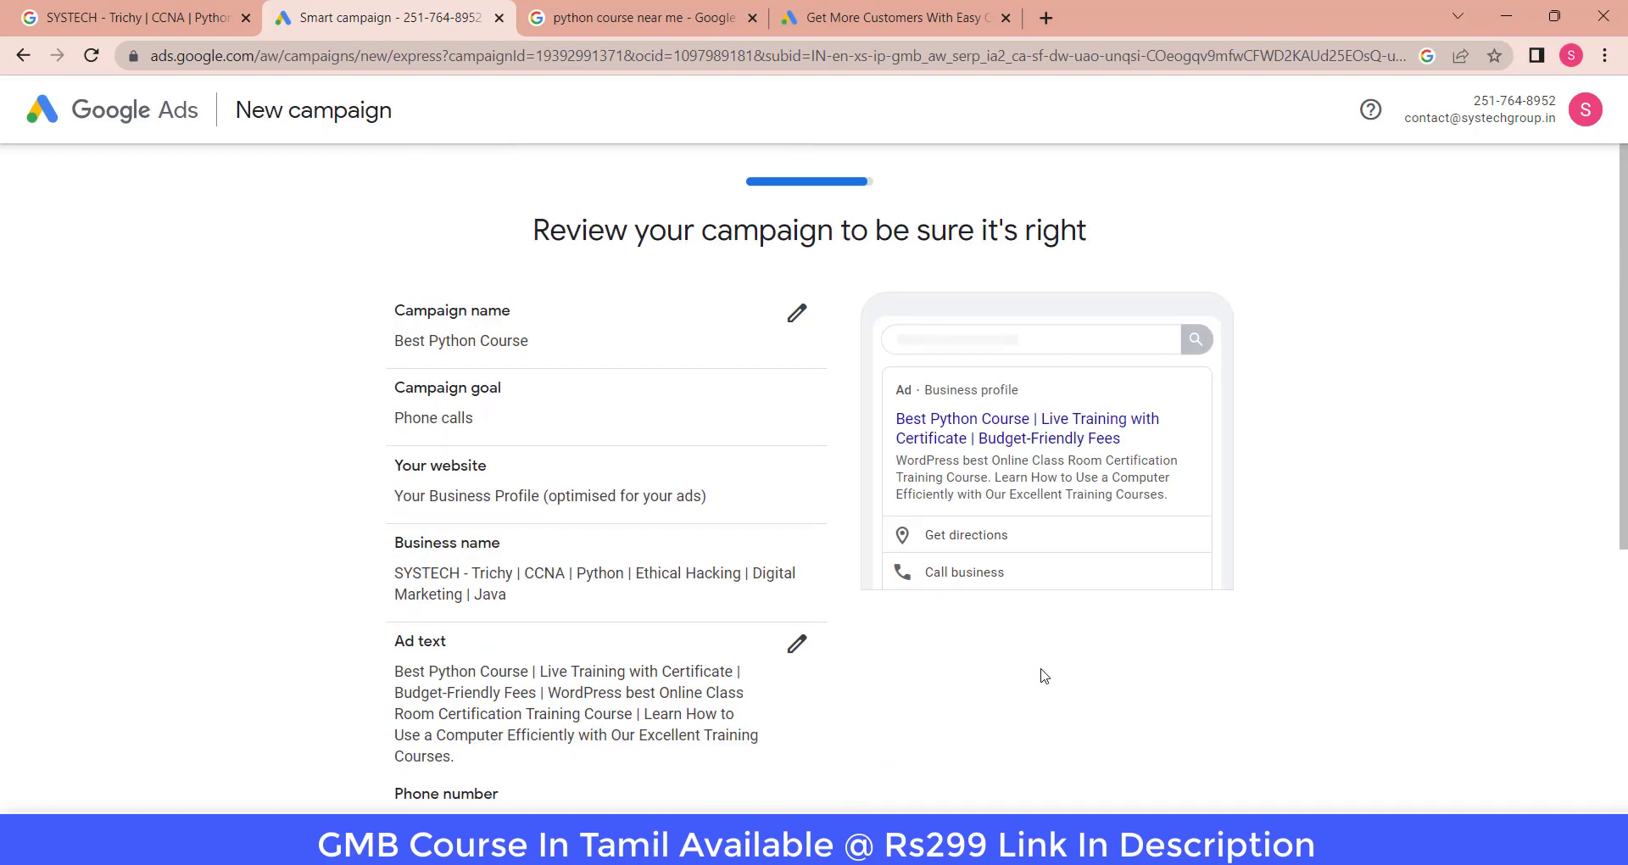